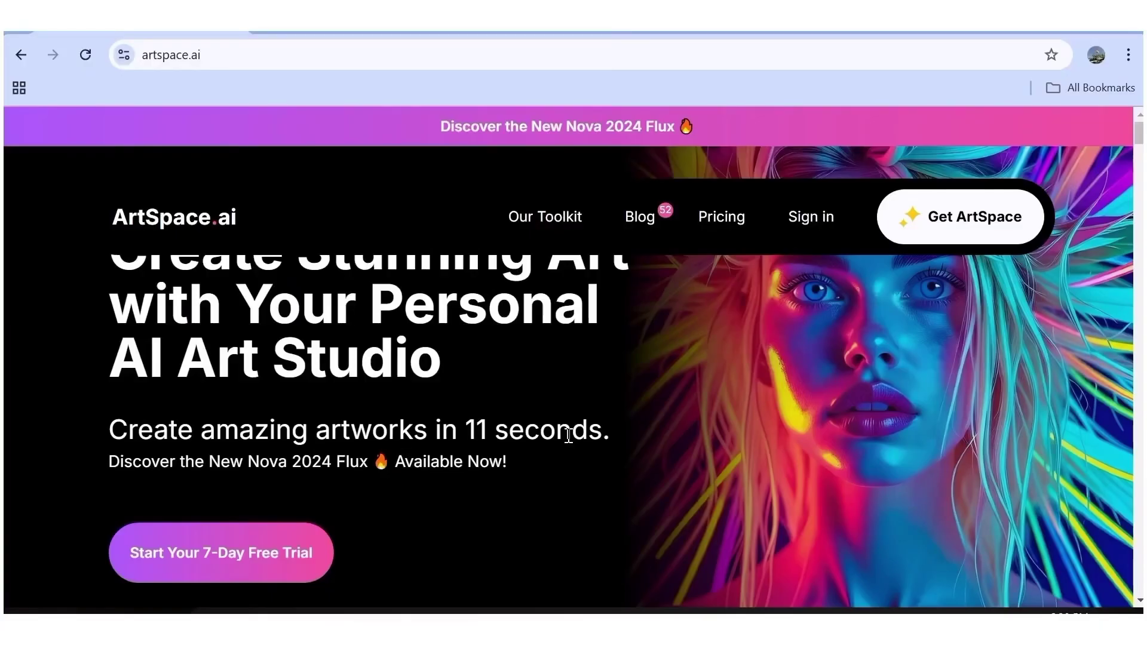
Step: Start the 7-day free trial from the ArtSpace.ai home page and enter the drawing workspace
scroll(568, 435, down, 4)
scroll(568, 434, up, 4)
scroll(569, 435, down, 2)
scroll(568, 434, down, 2)
scroll(568, 435, up, 3)
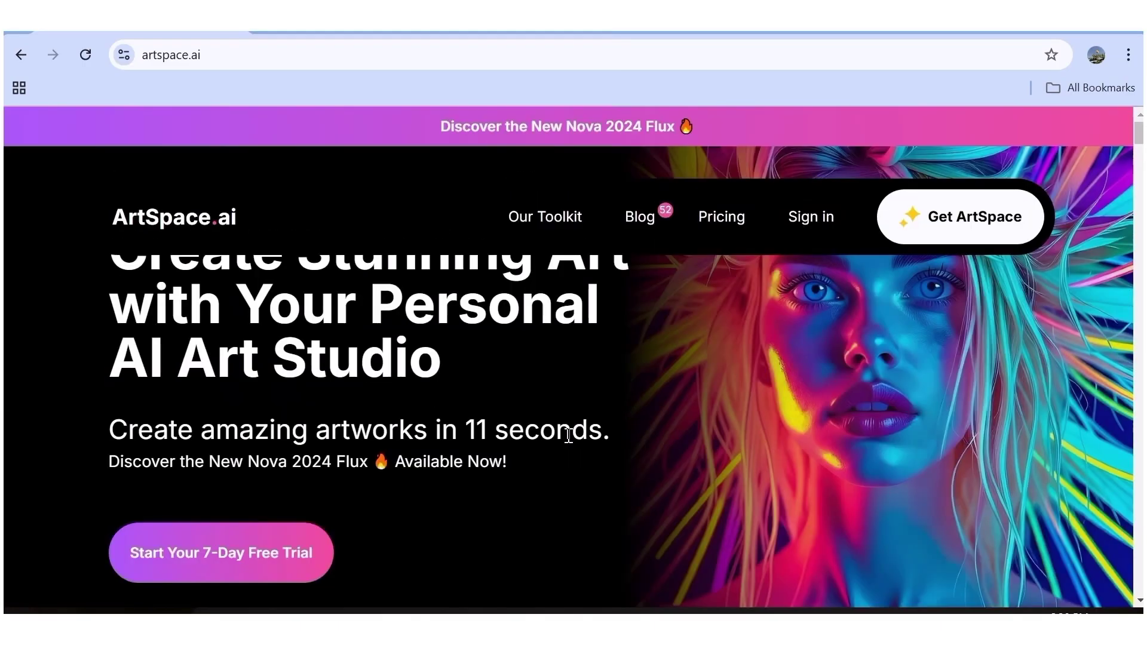
click(191, 565)
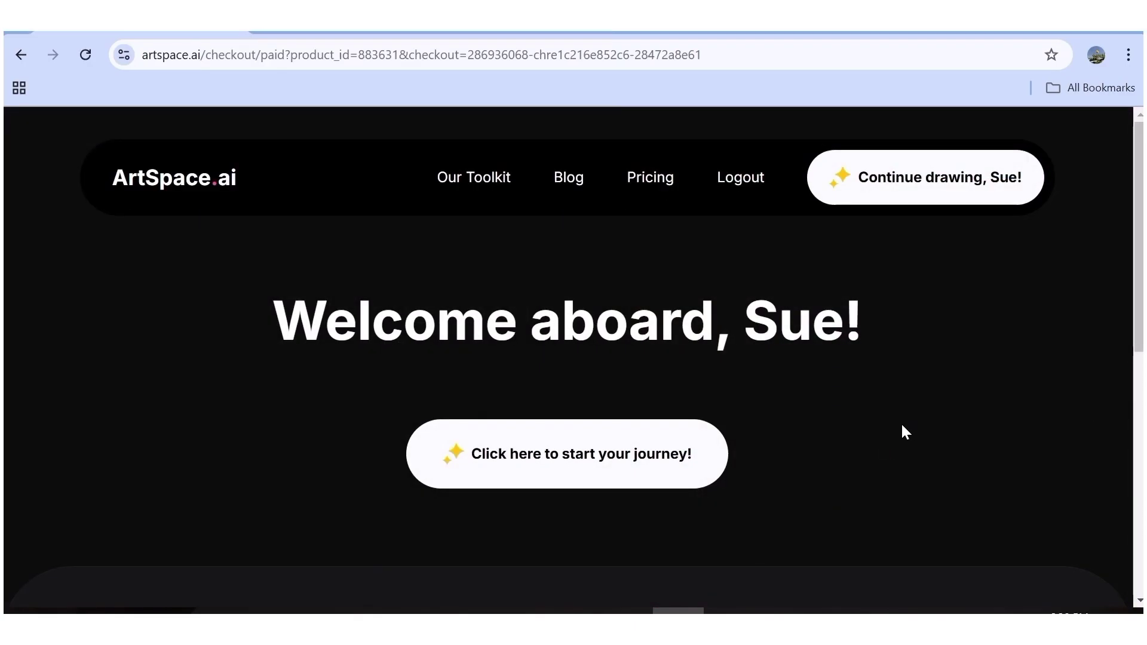
click(627, 463)
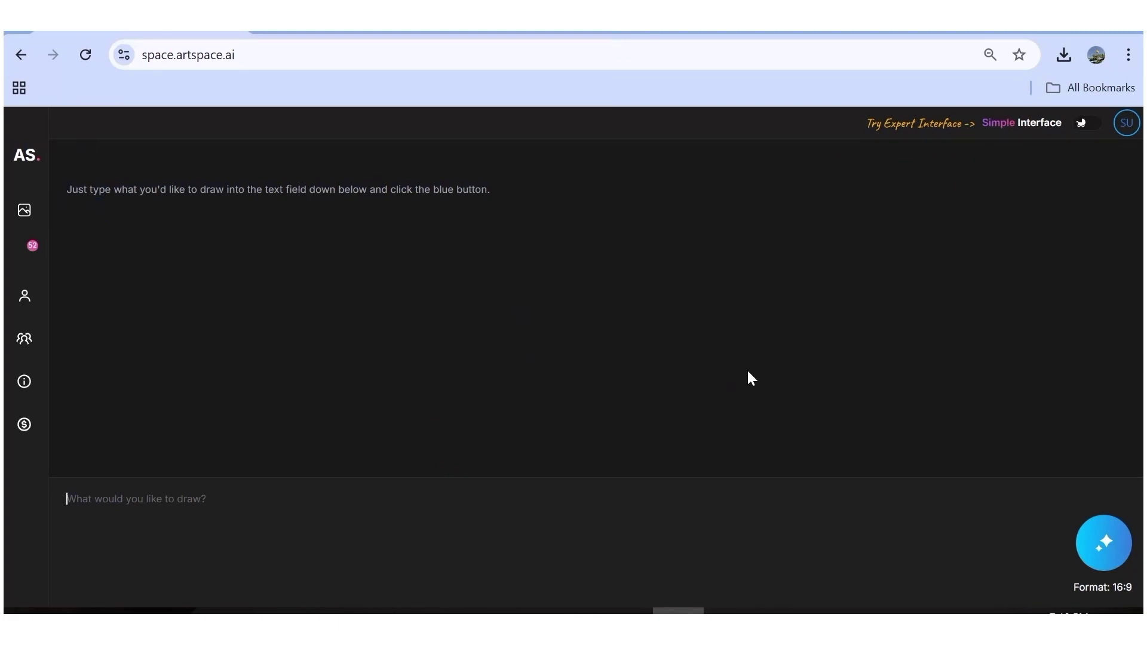
Step: Switch to the Expert Interface for a brief look and return to the Simple Interface
click(1085, 126)
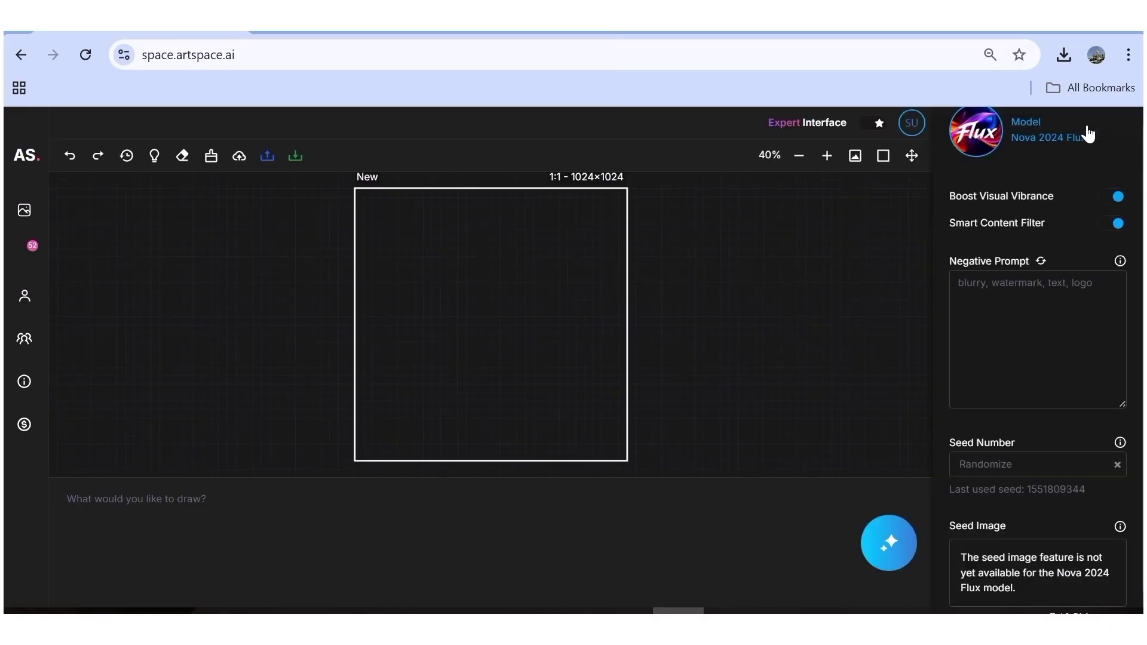
click(882, 125)
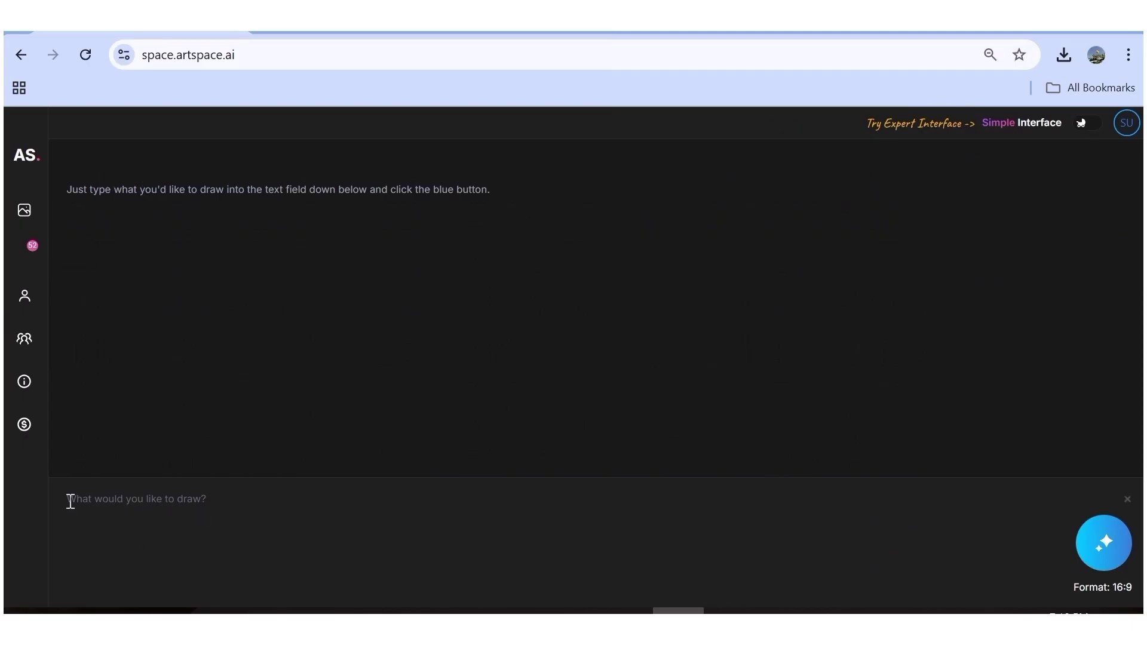
Step: Generate a 1:1 format image from the prompt "two women taking coffee at a cafeteria"
click(1113, 589)
click(147, 502)
text(two women )
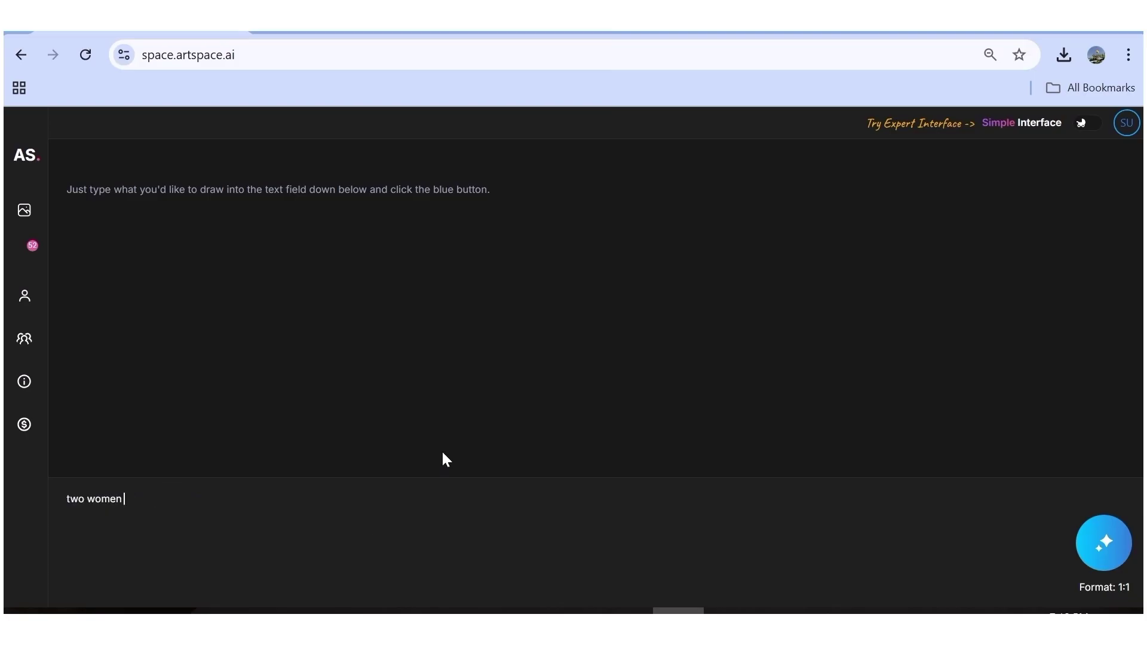
text(taking coffee at a cafeteria)
click(1103, 588)
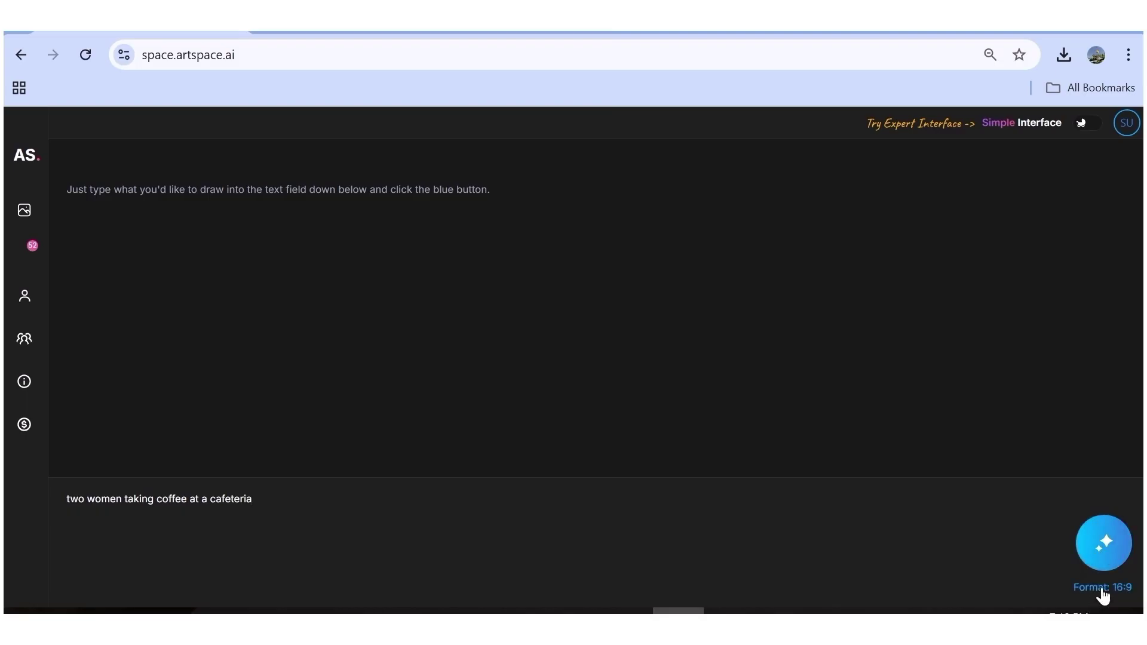
click(1103, 588)
click(1103, 543)
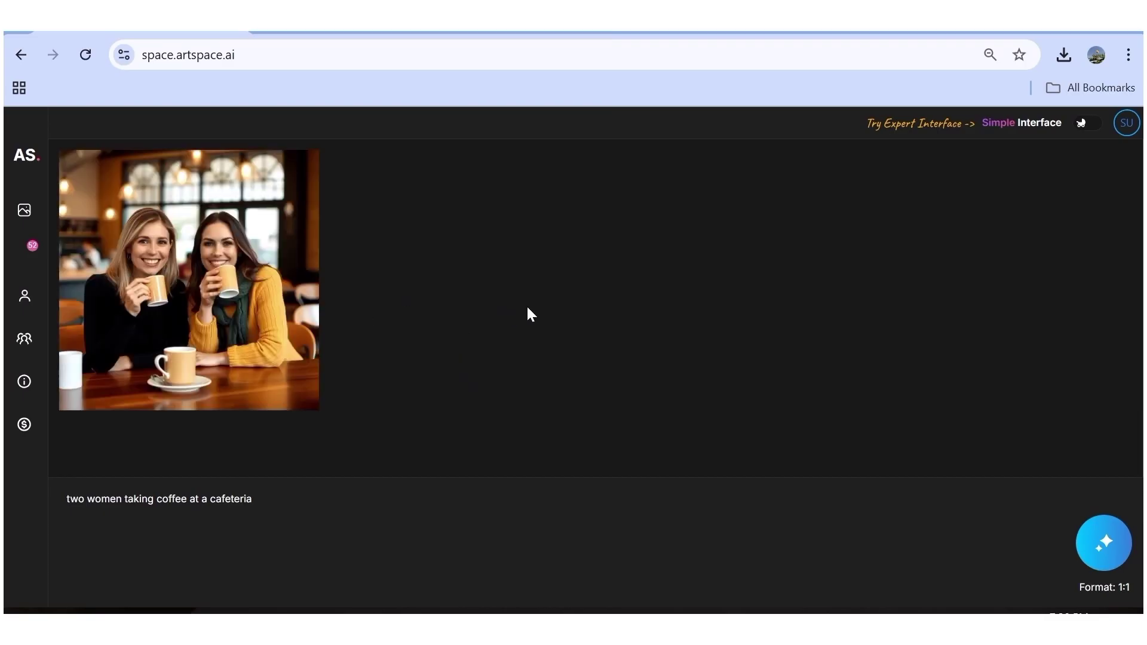
Step: Examine the generated cafeteria image up close along with its download and remove options
mouse_move(151, 301)
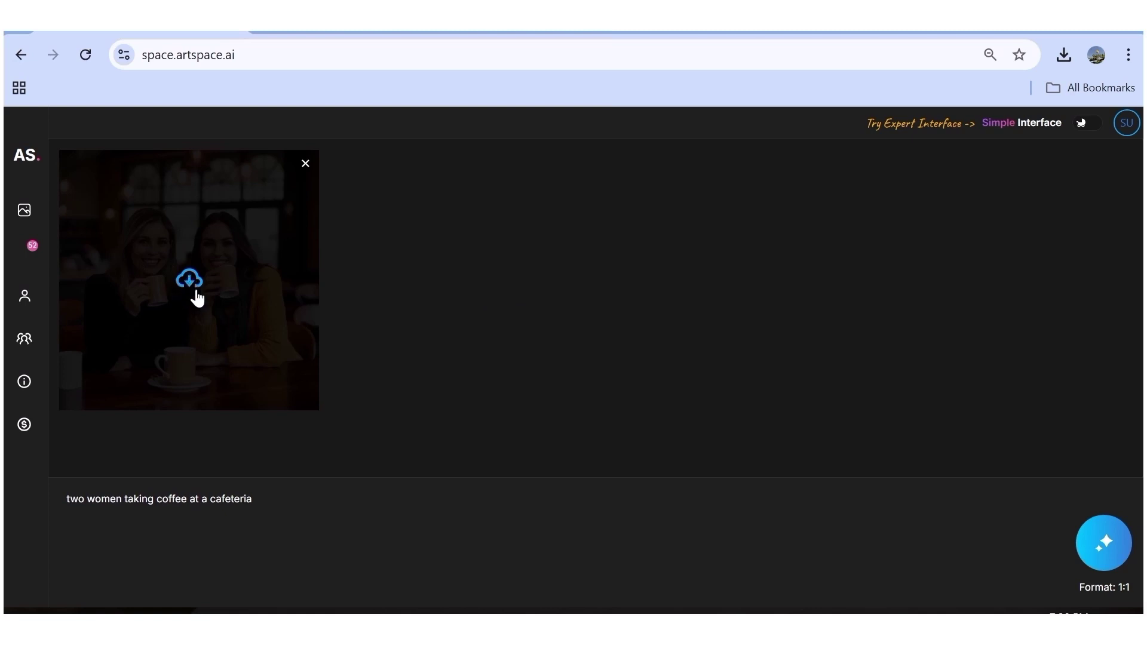
mouse_move(315, 159)
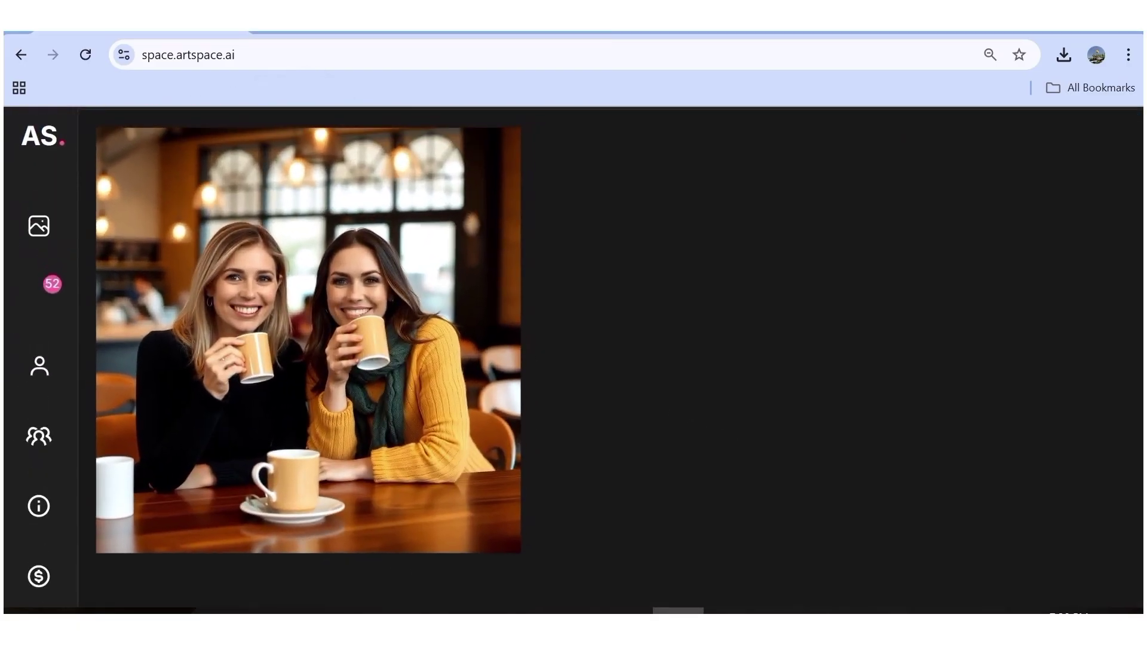
mouse_move(390, 311)
key(ctrl+minus)
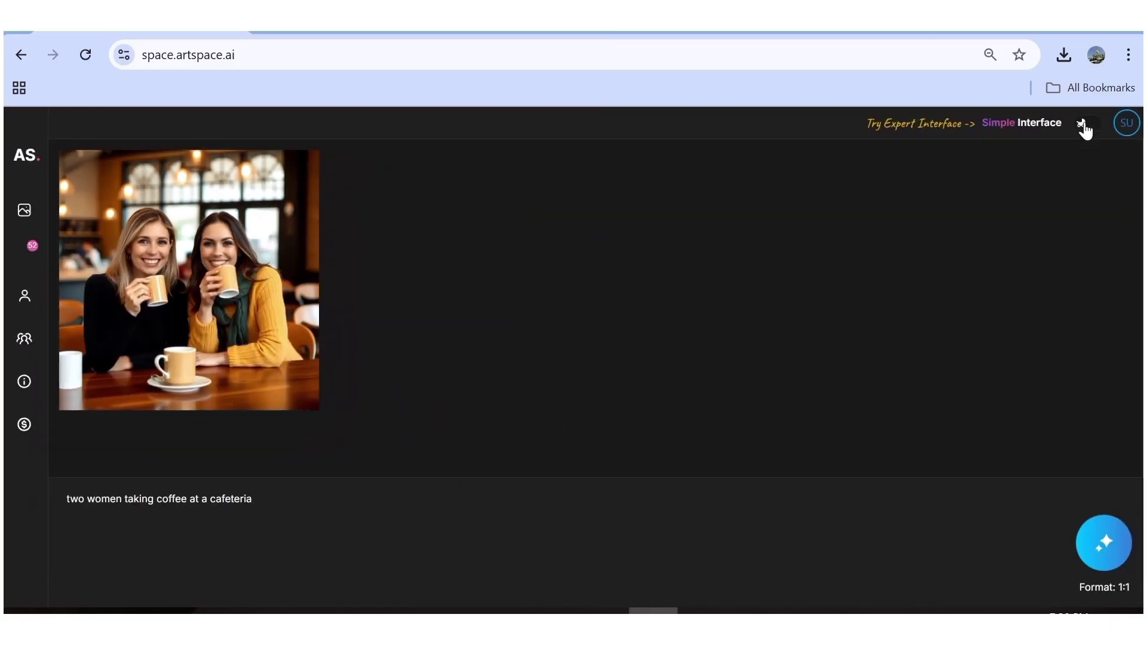
Step: Switch to the Expert Interface and review the available models, keeping Nova 2024 Flux selected
click(1083, 124)
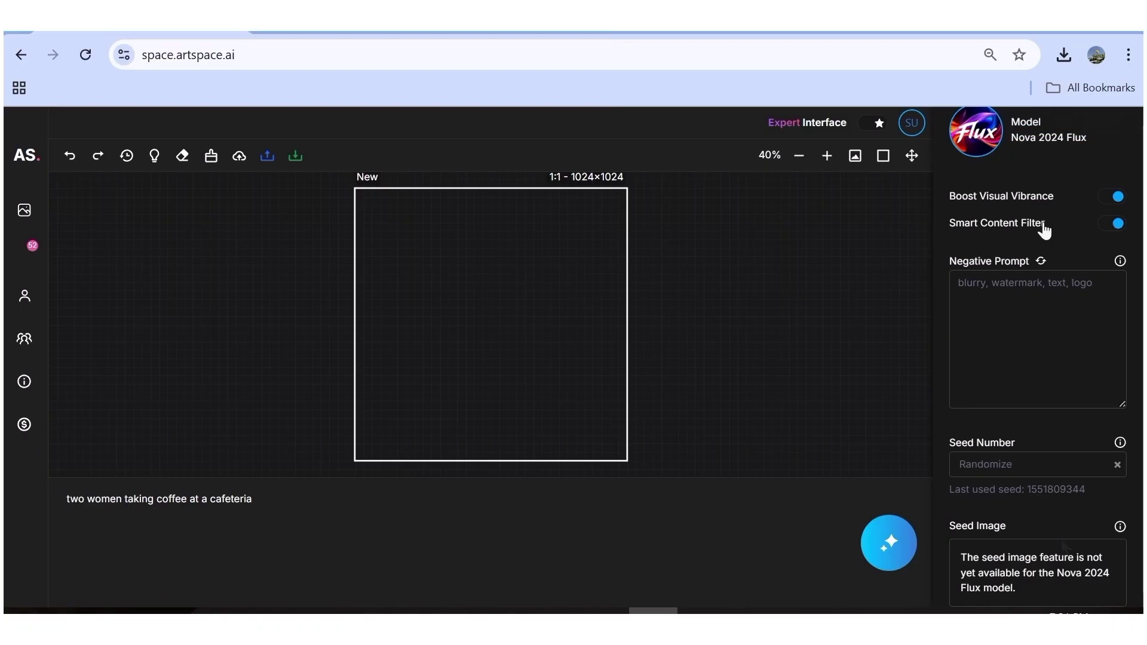
scroll(1042, 230, up, 1)
click(1027, 152)
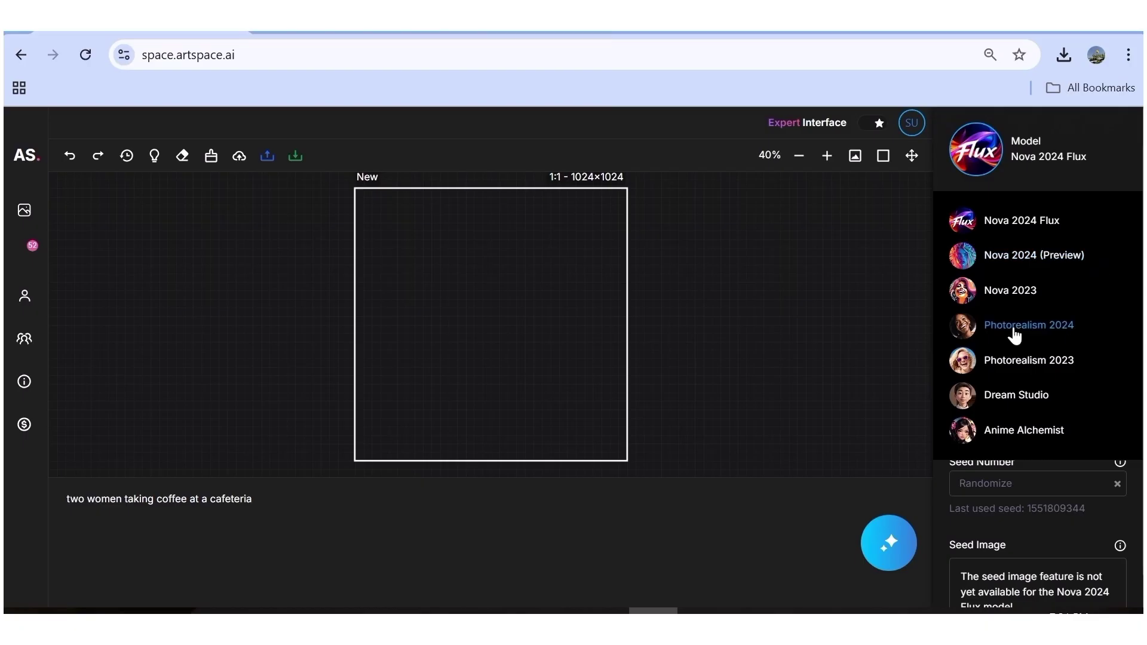
scroll(1062, 275, down, 1)
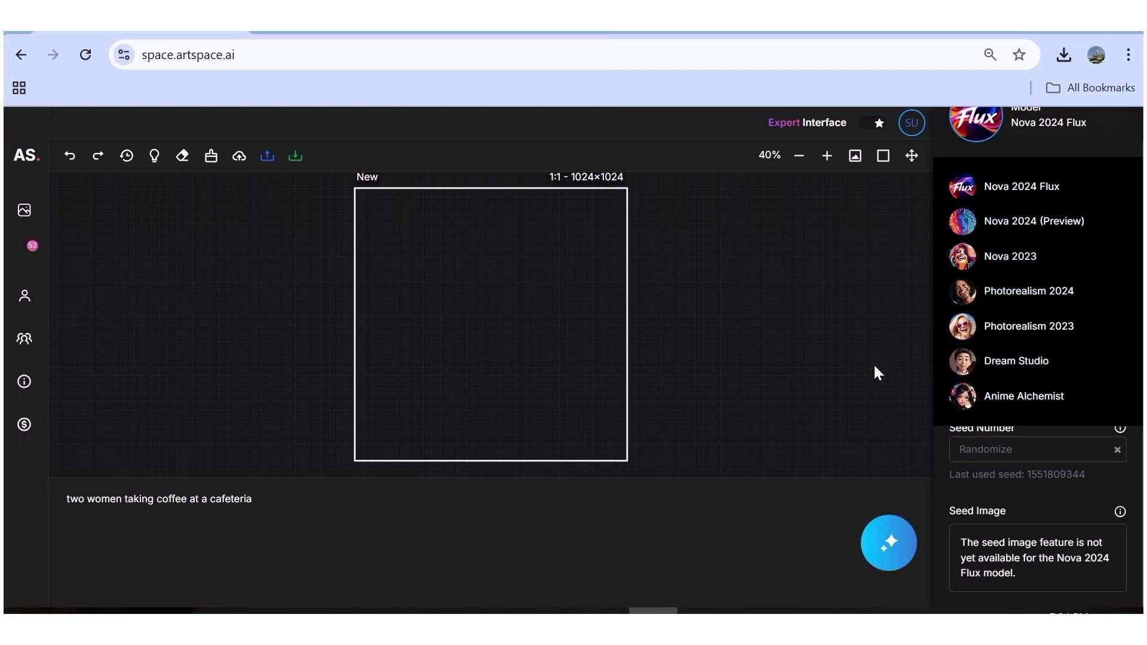
click(844, 360)
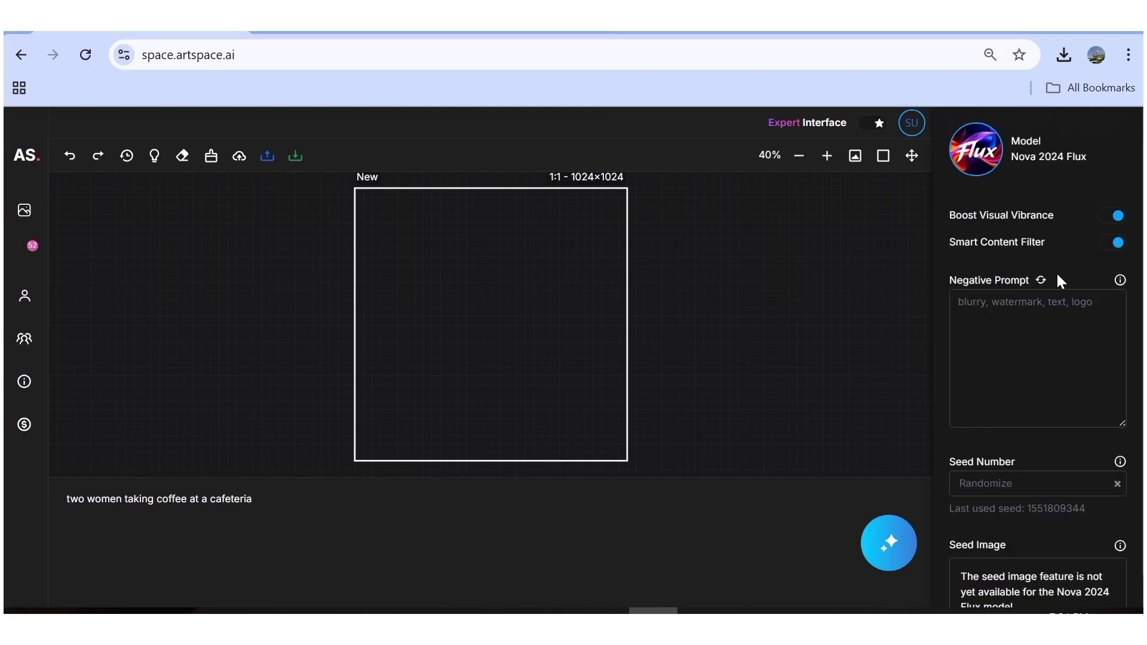
Step: Turn Boost Visual Vibrance off and on, and disable the Smart Content Filter by accepting its notice before re-enabling it
click(1109, 216)
click(1110, 217)
click(1117, 244)
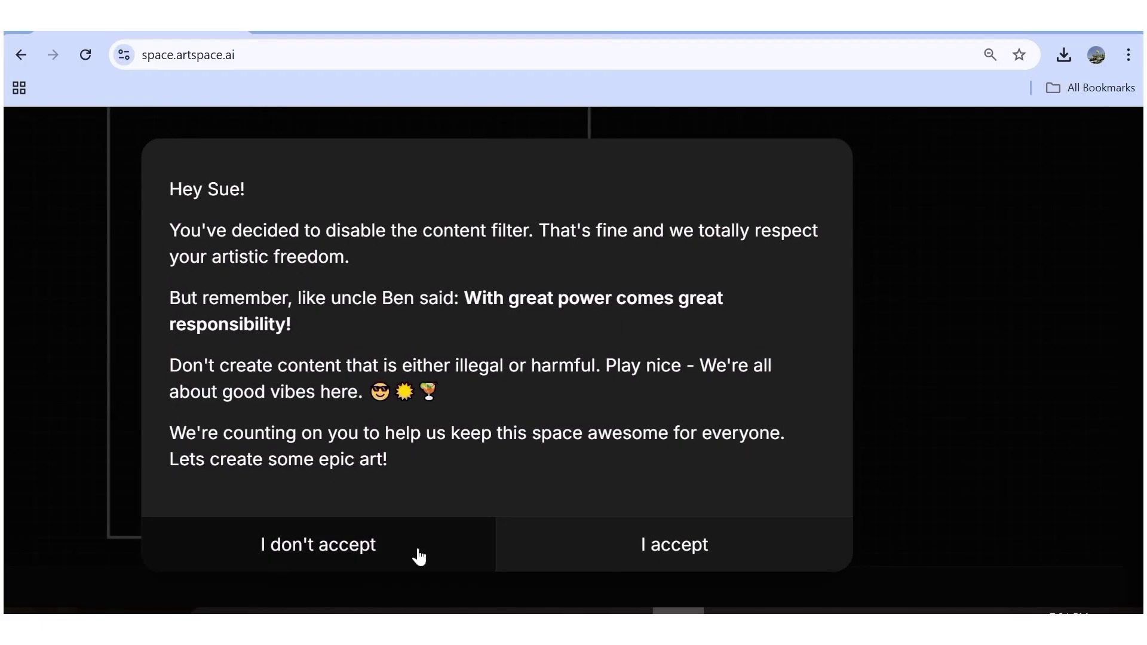
click(655, 556)
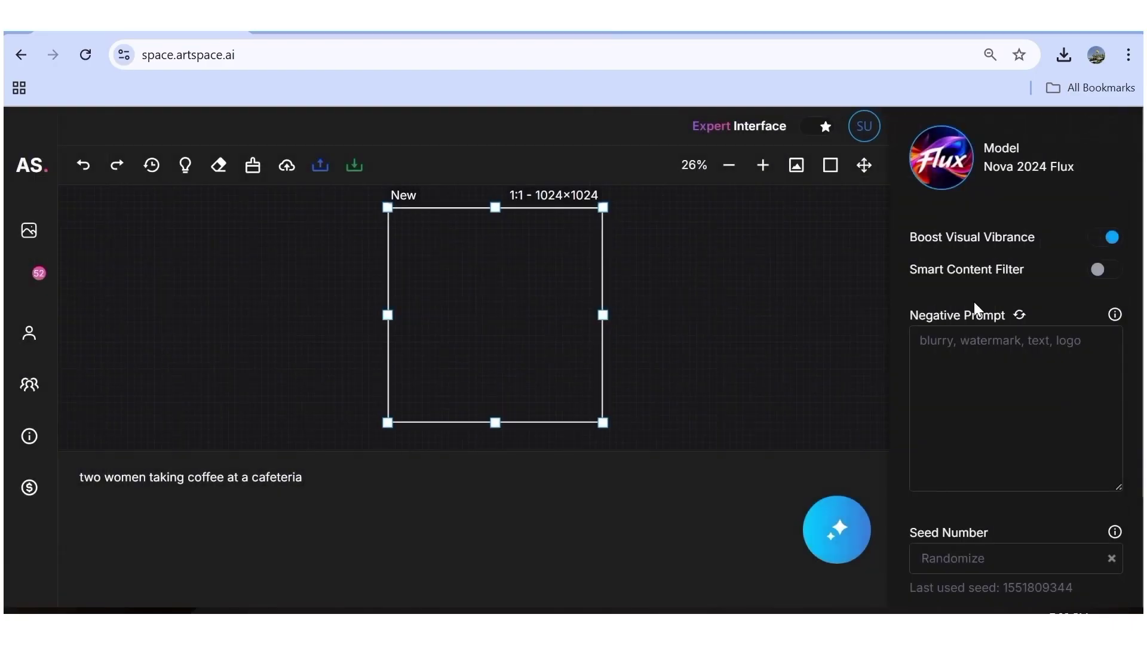
click(1108, 270)
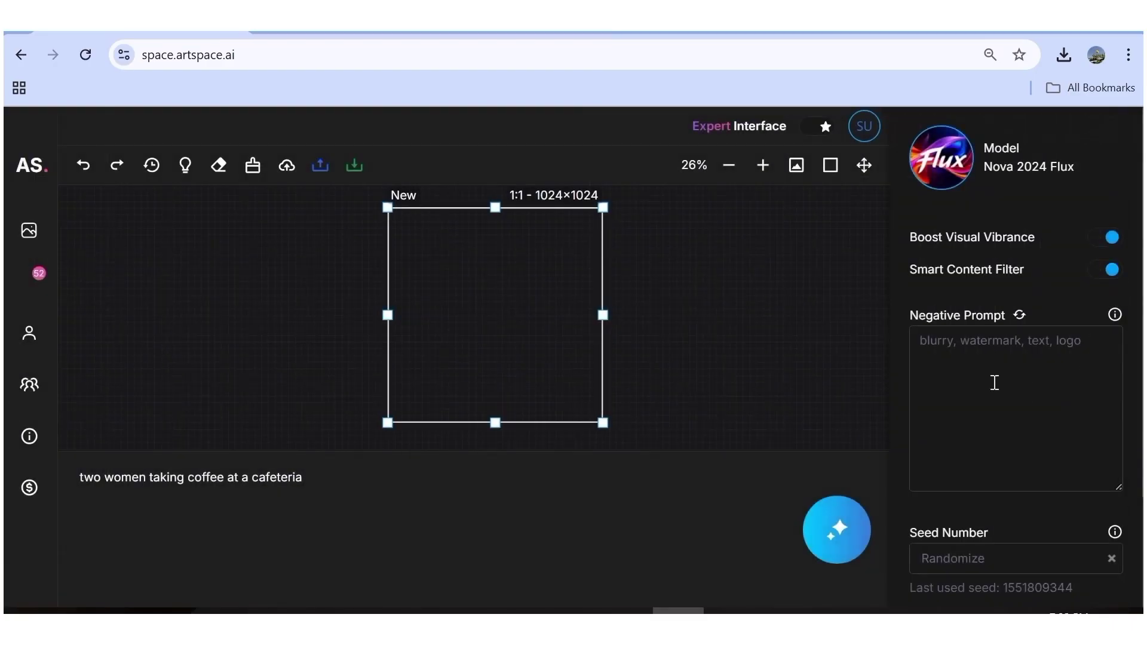
Step: Examine the Negative Prompt, Seed Number and Seed Image settings of the current model
scroll(995, 384, down, 2)
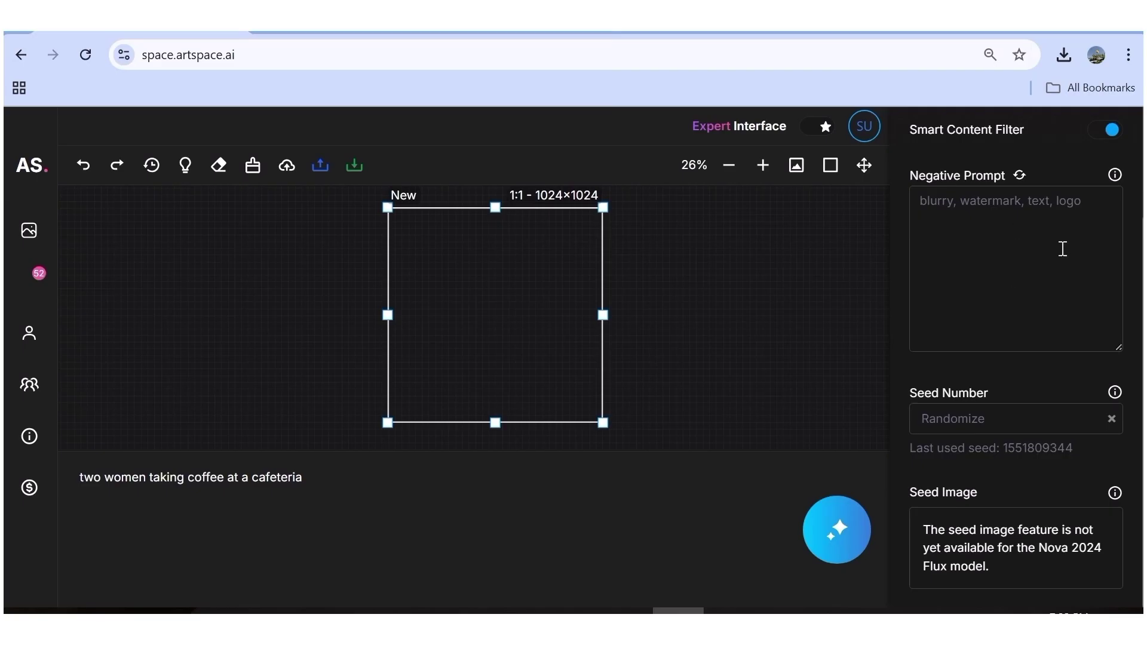
click(938, 215)
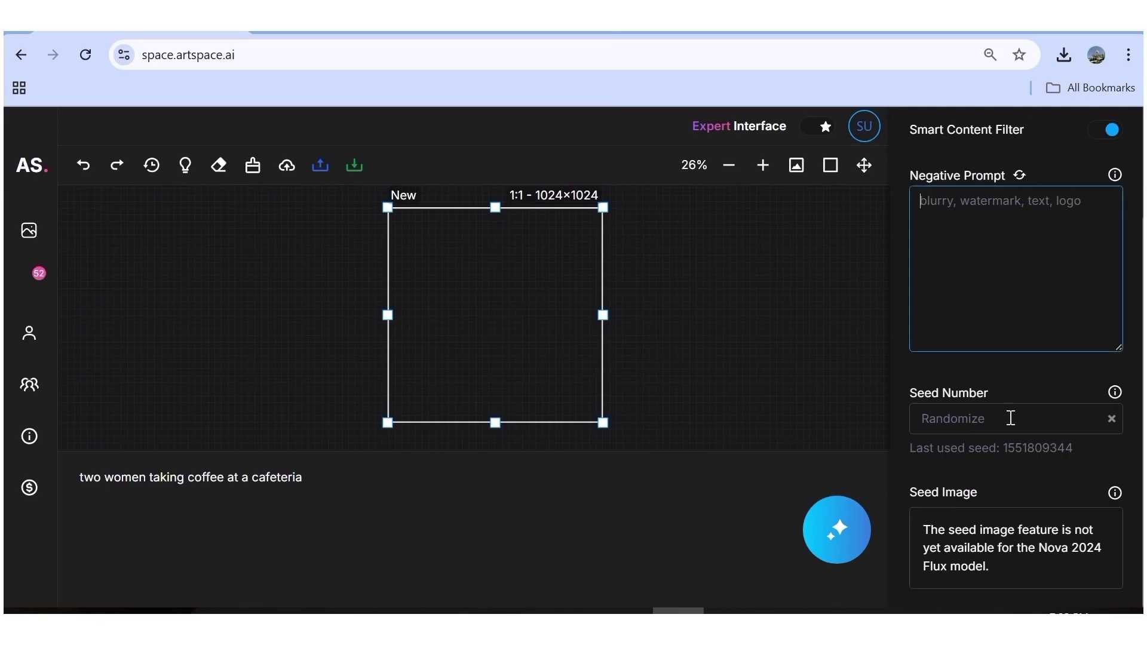
click(938, 418)
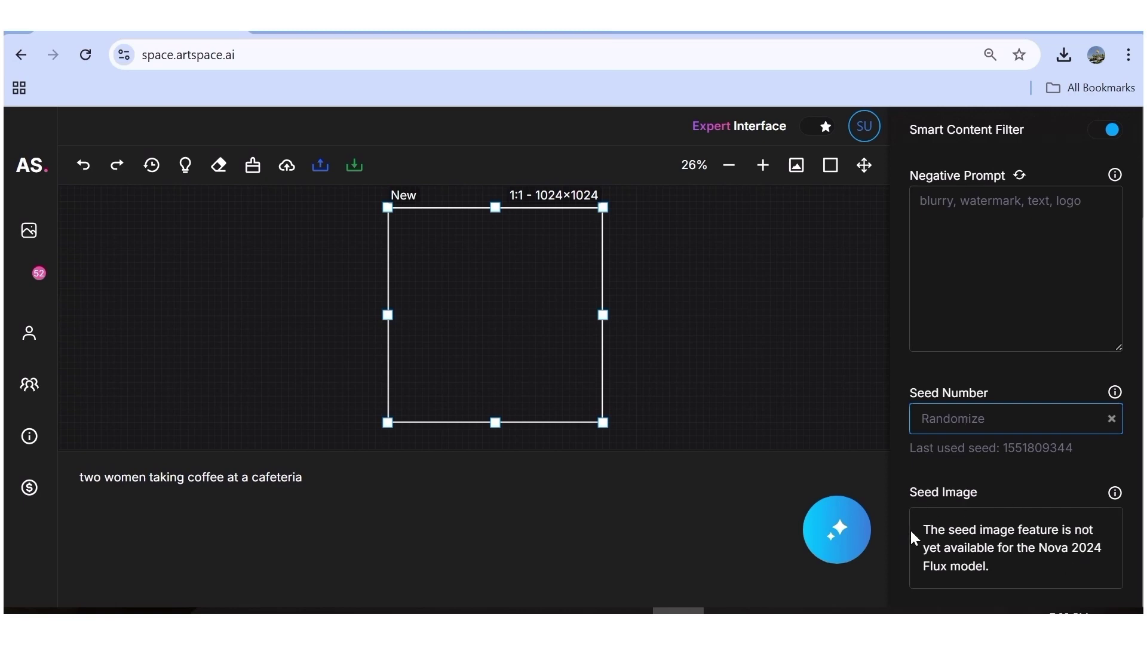
scroll(914, 538, up, 3)
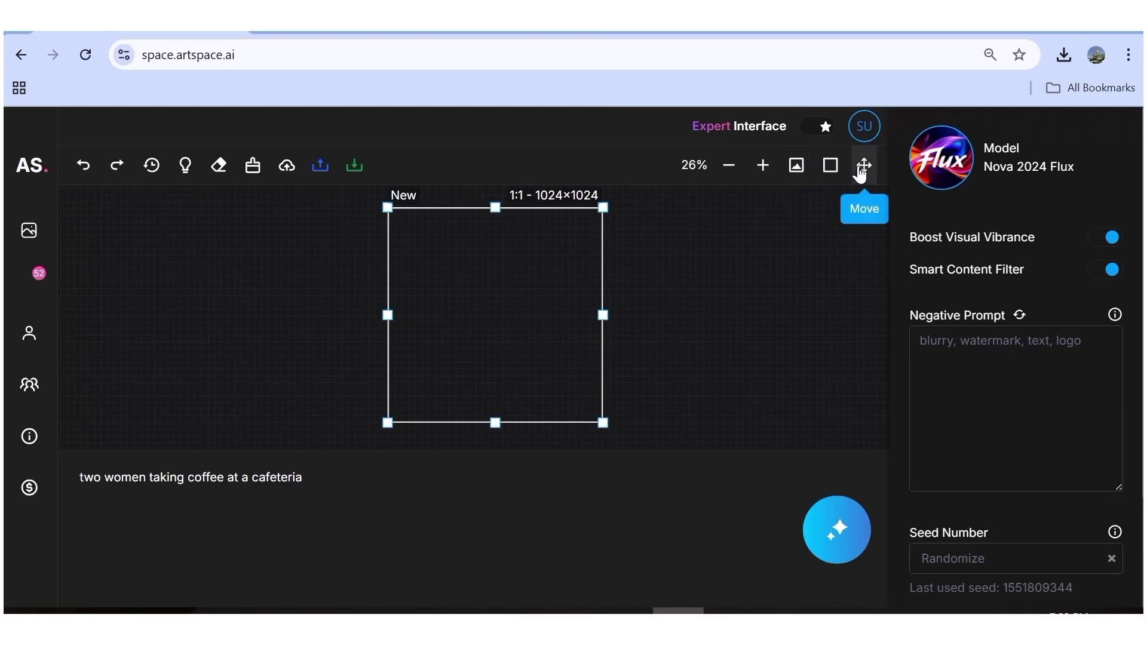
Step: Try out panning the canvas with the Move tool, fitting the ArtBox in view and zooming in and out
click(860, 174)
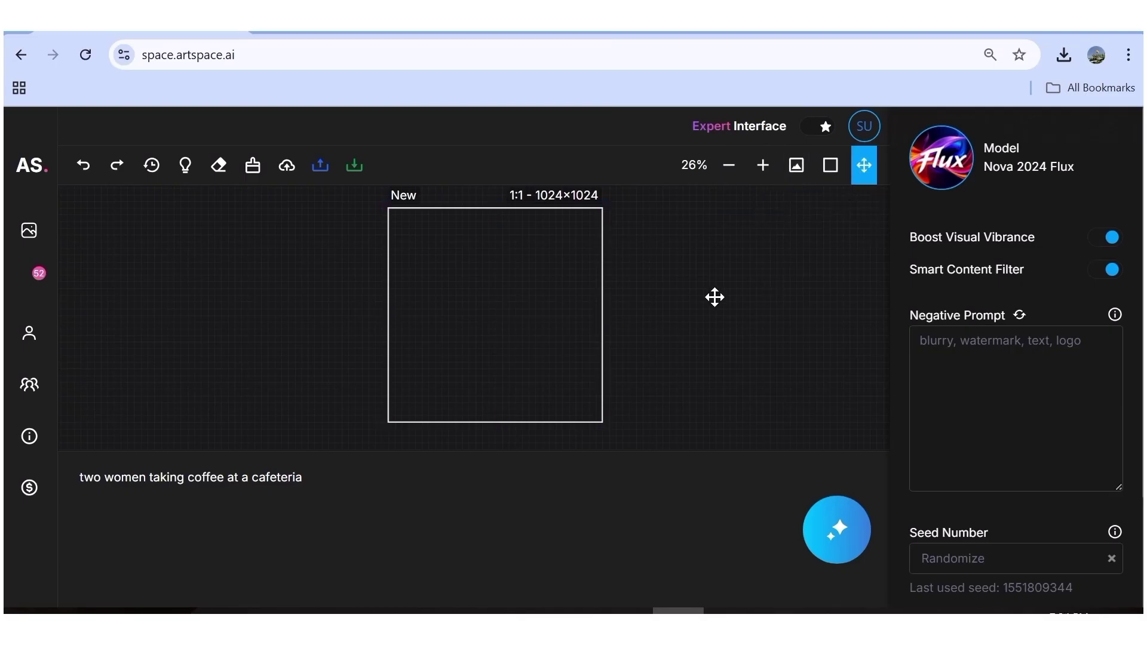
drag(714, 297, 428, 303)
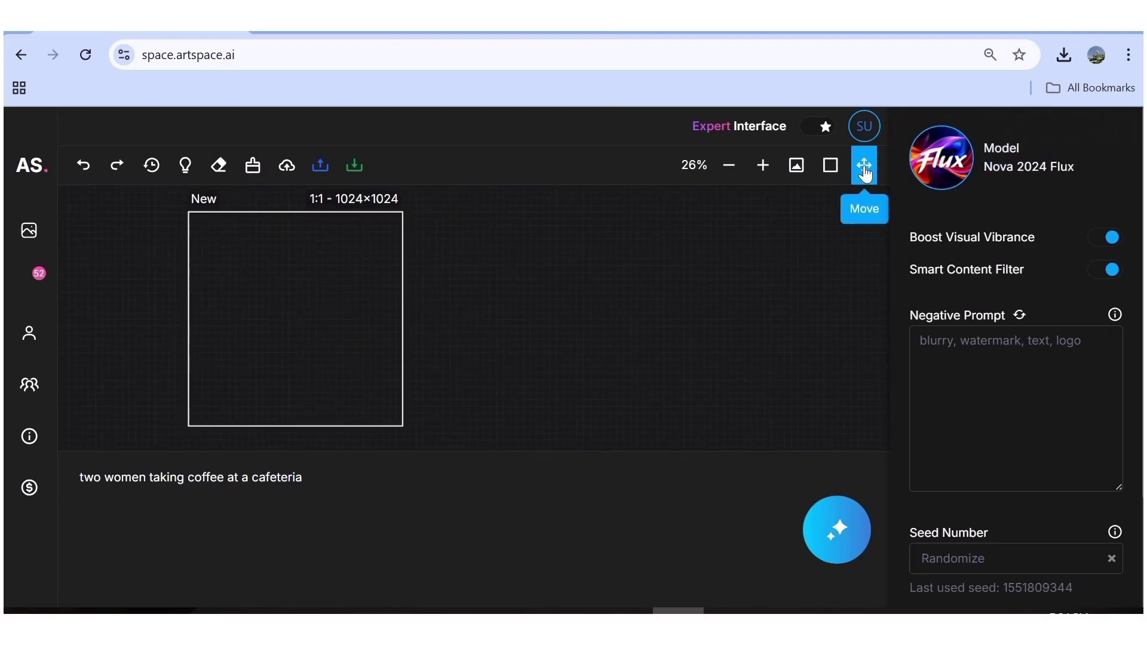
click(865, 165)
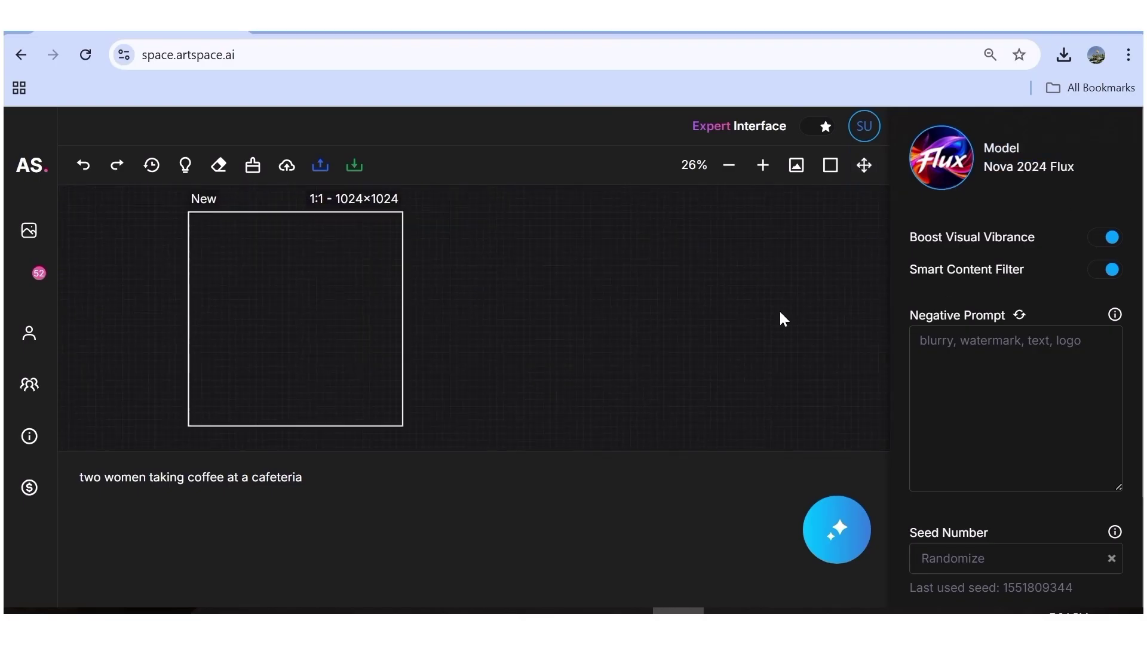
click(828, 167)
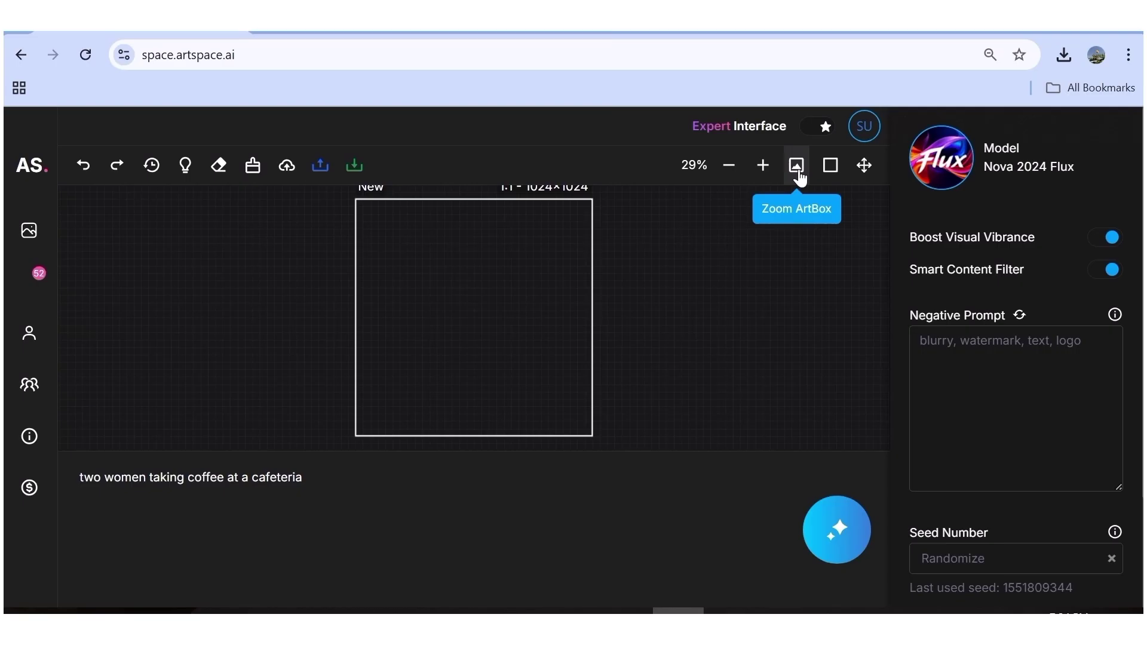
click(763, 174)
click(762, 173)
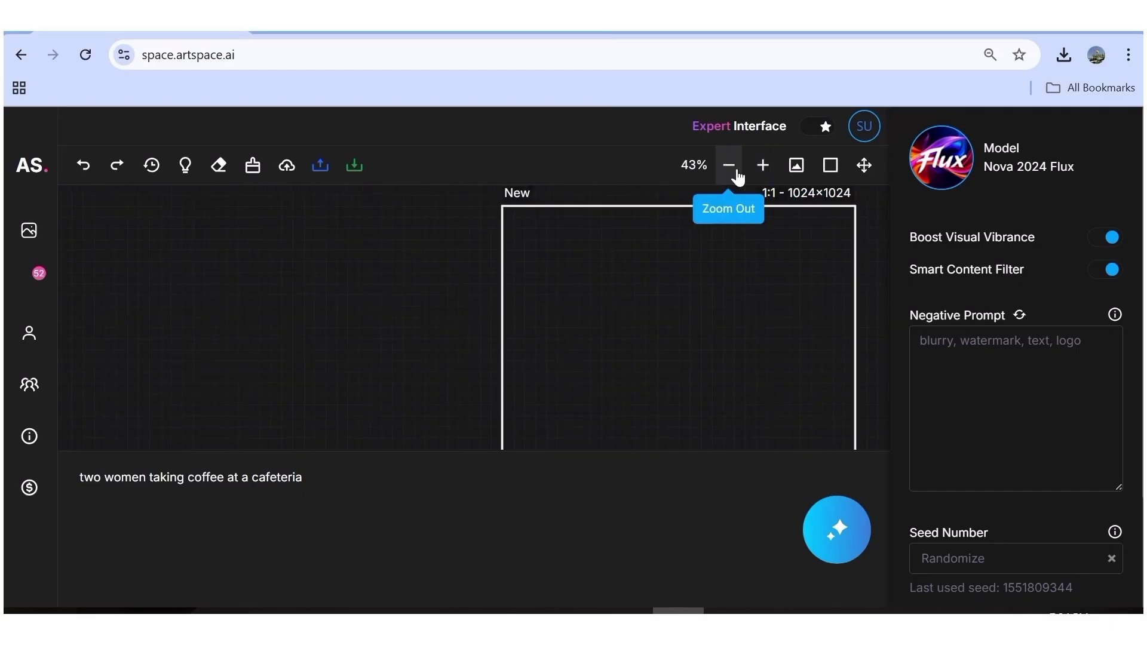
click(737, 174)
click(737, 173)
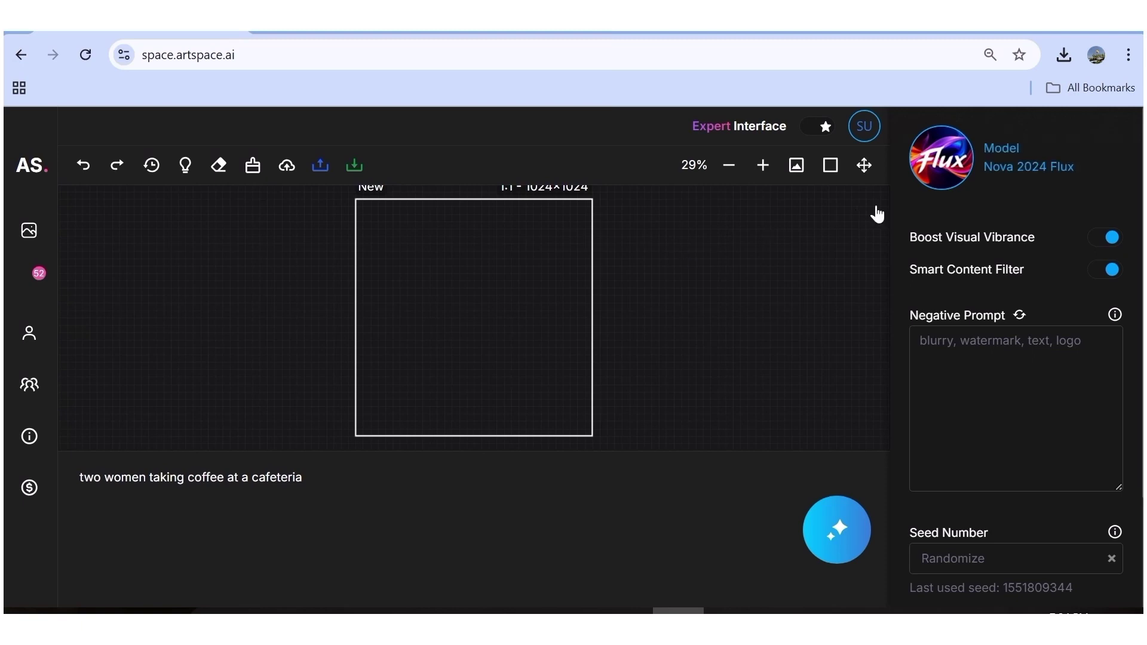
scroll(562, 255, up, 1)
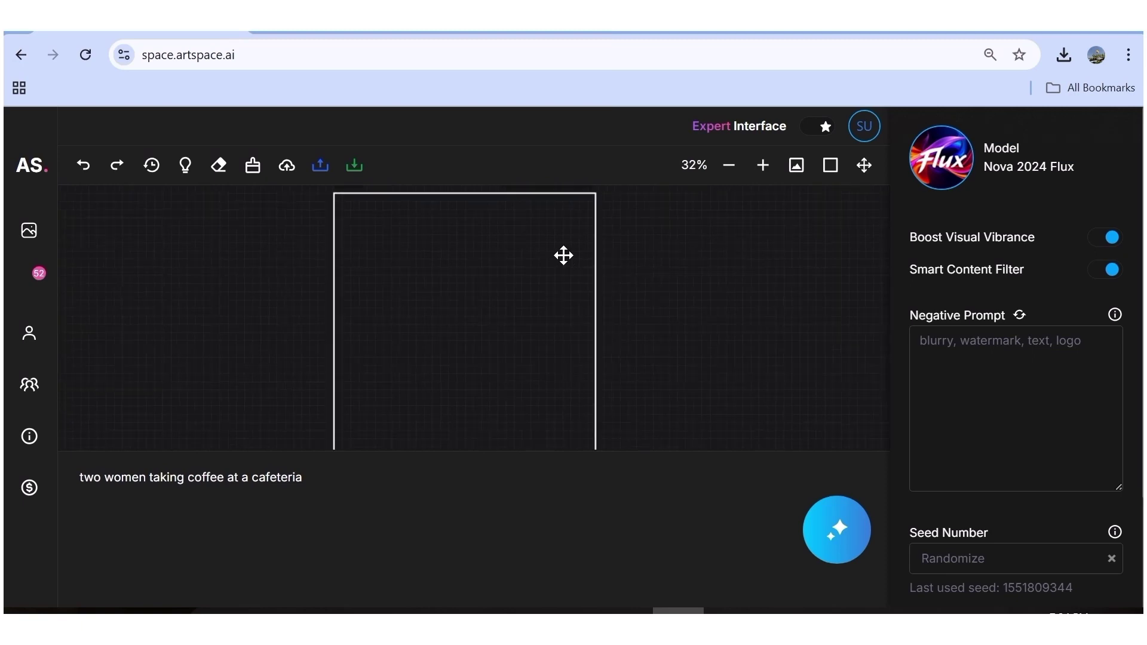
scroll(561, 255, down, 2)
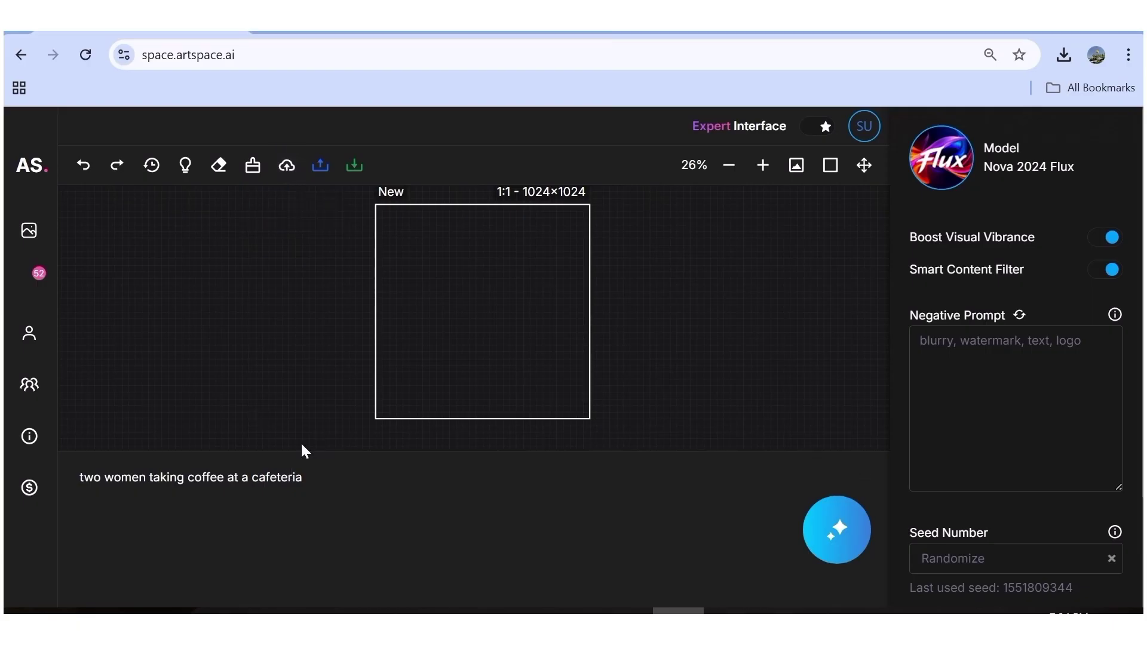
Step: Replace the prompt with "a little boy walking in the park with his dog" and resize the ArtBox to Full HD, 16:9 - 1920×1080
drag(329, 481, 72, 474)
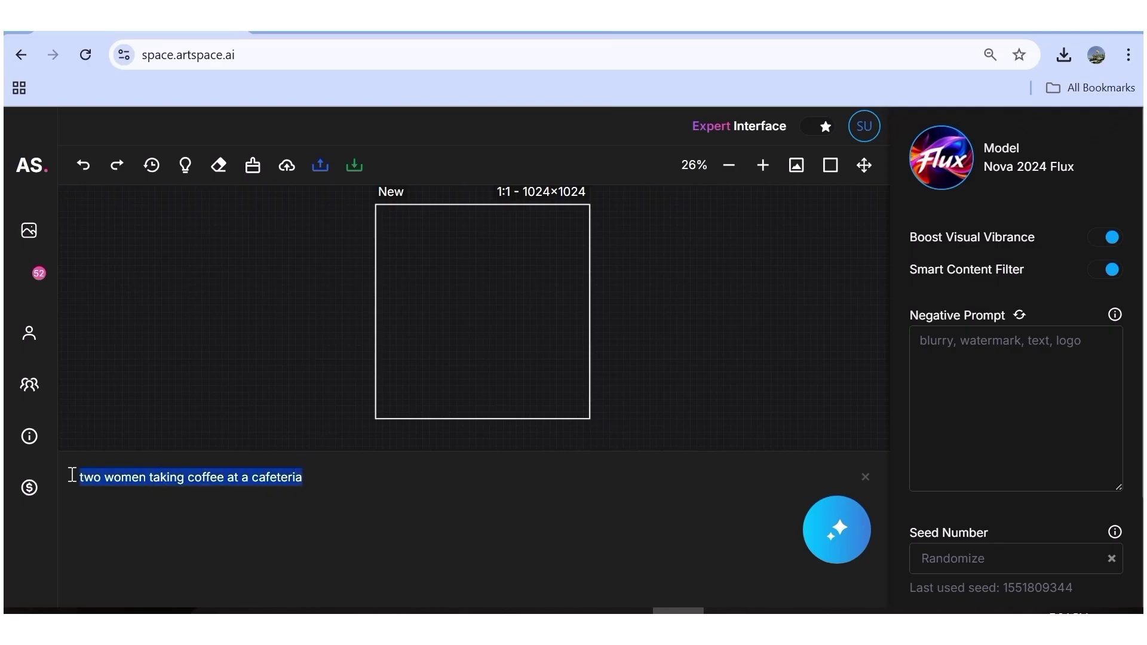
text(a litt)
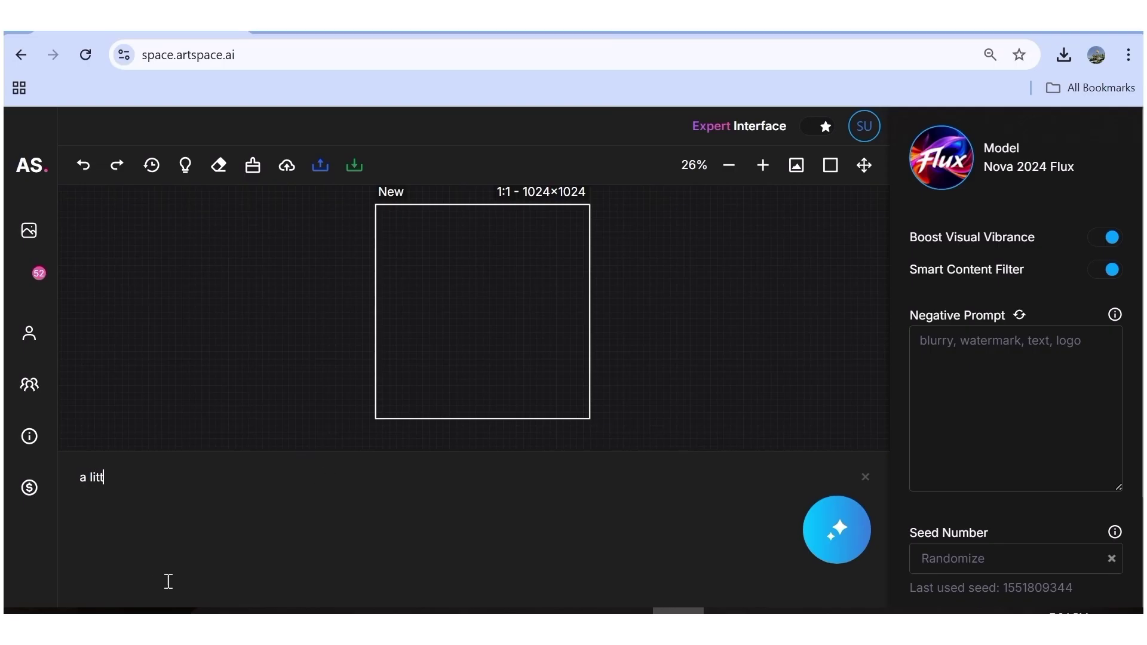
text(le boy walking in the park with his dog)
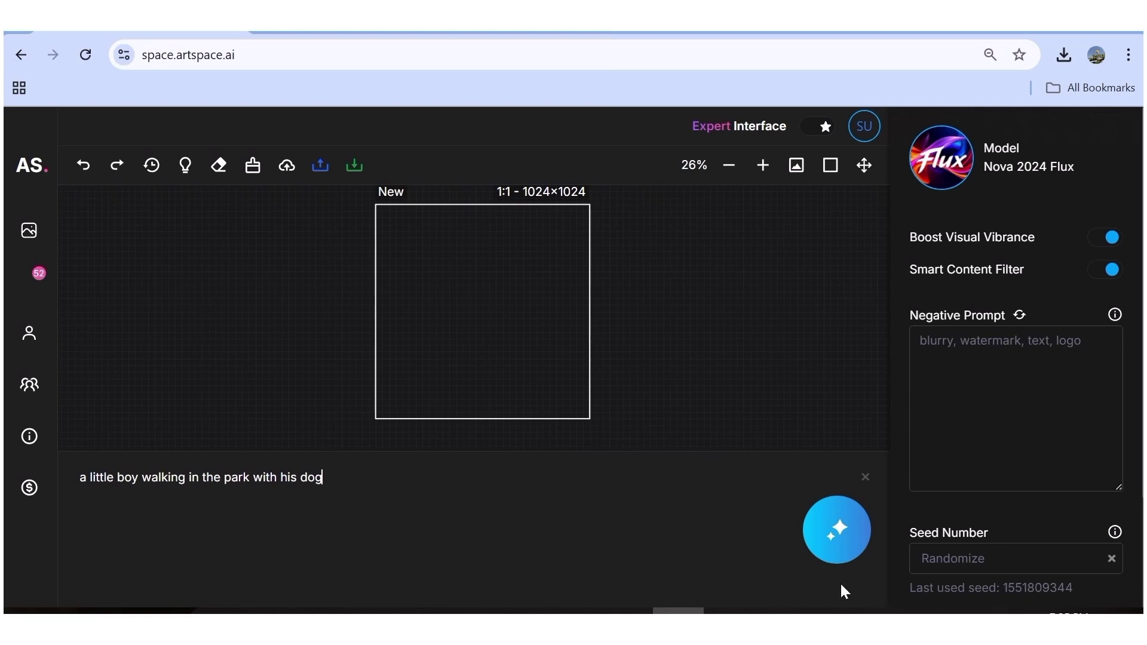
click(561, 192)
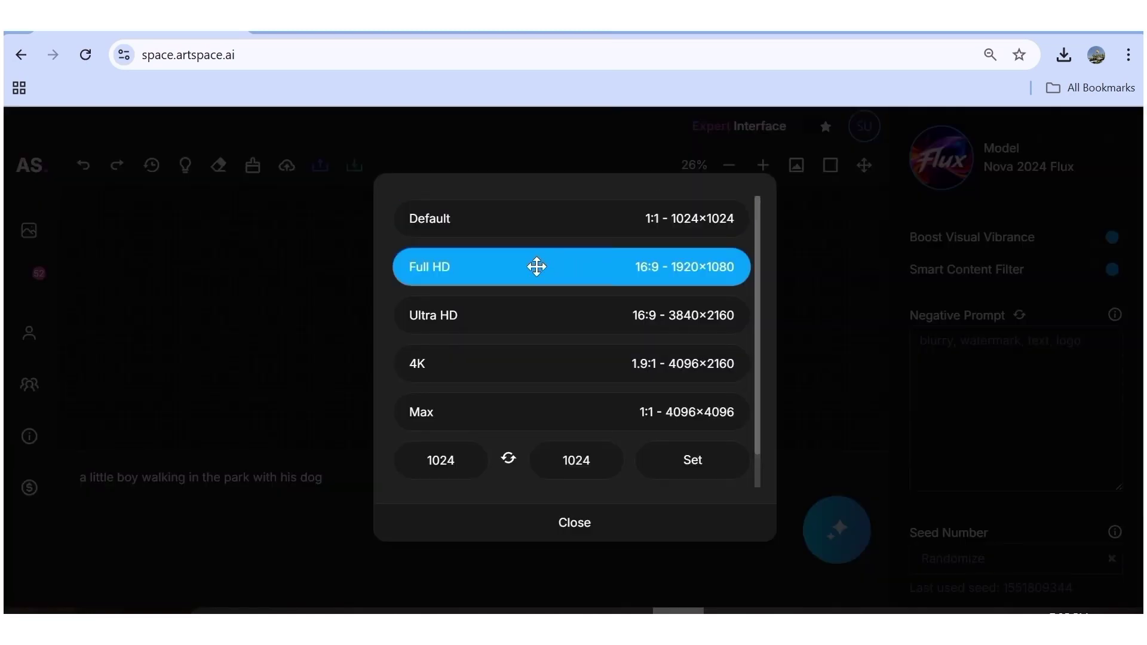
click(537, 266)
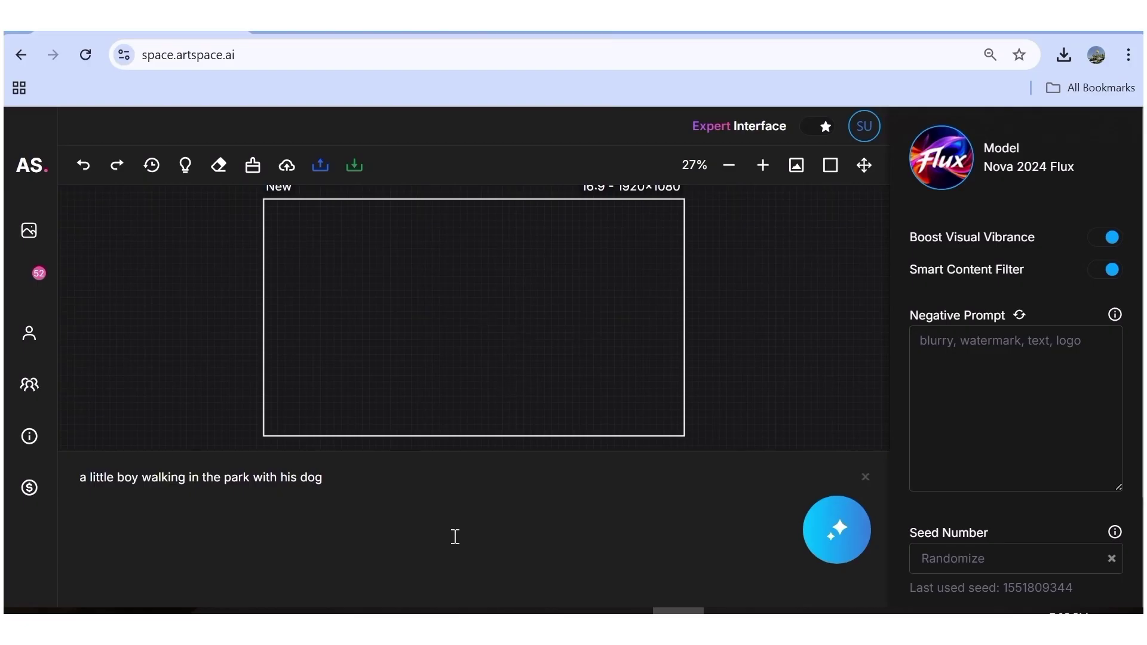
Step: Add "foward" after "walking" in the boy-and-dog prompt and generate the image
key(Return)
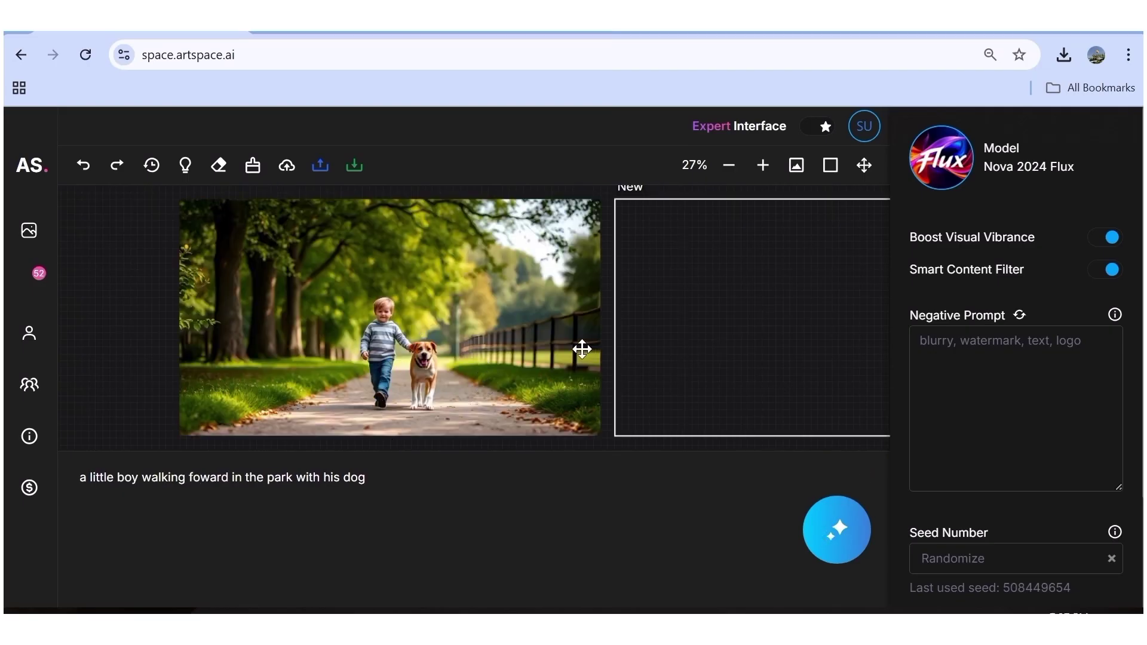
Step: Replace the prompt with "two little girls walking in the park" and generate the image in the empty ArtBox
click(863, 165)
drag(633, 297, 254, 300)
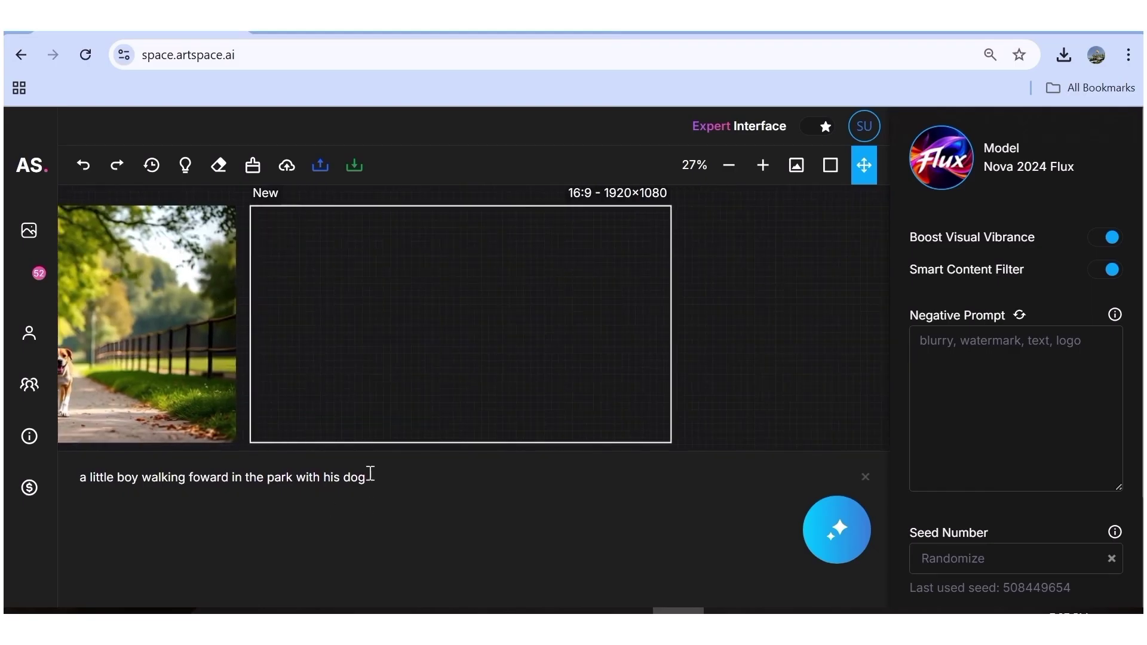
drag(370, 477, 80, 463)
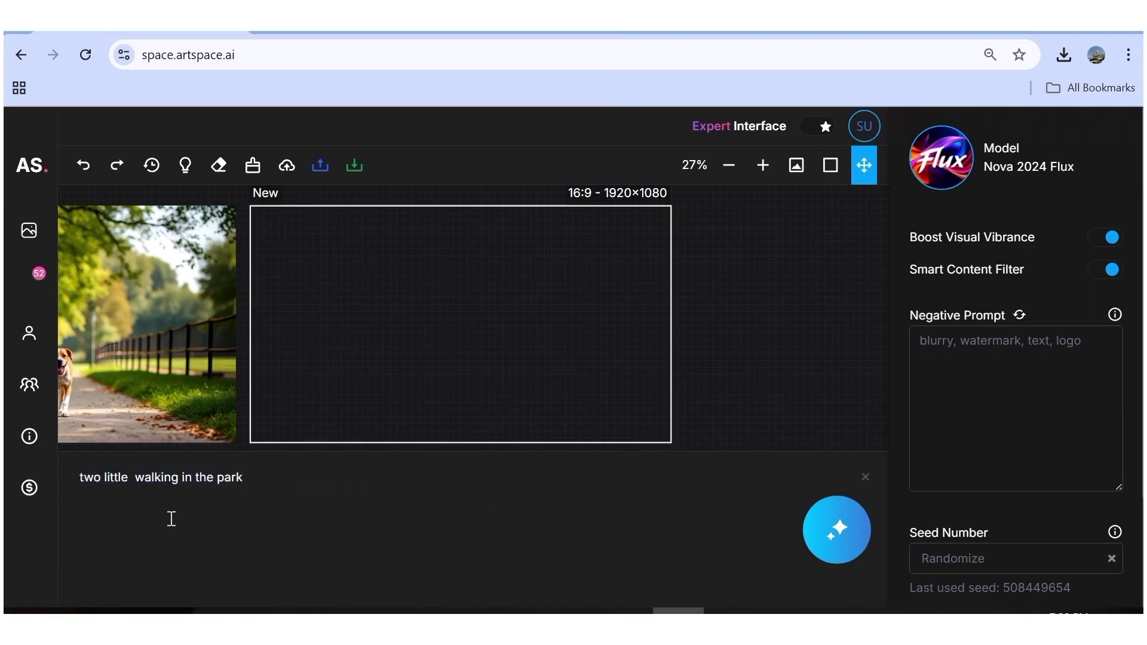
text(girls)
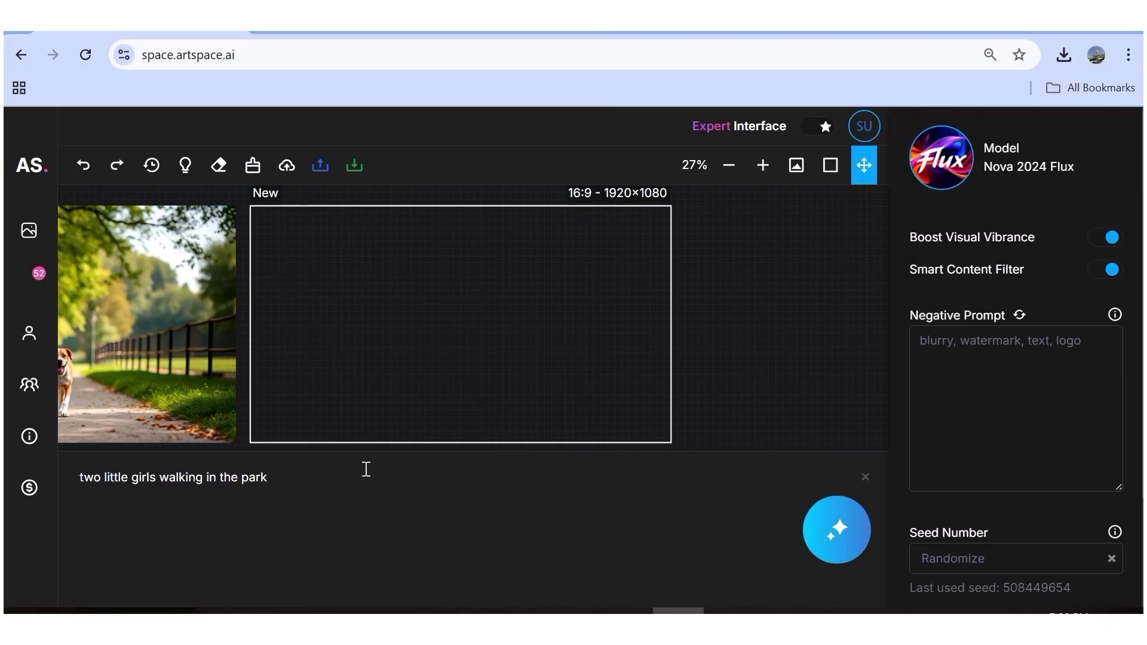
key(Return)
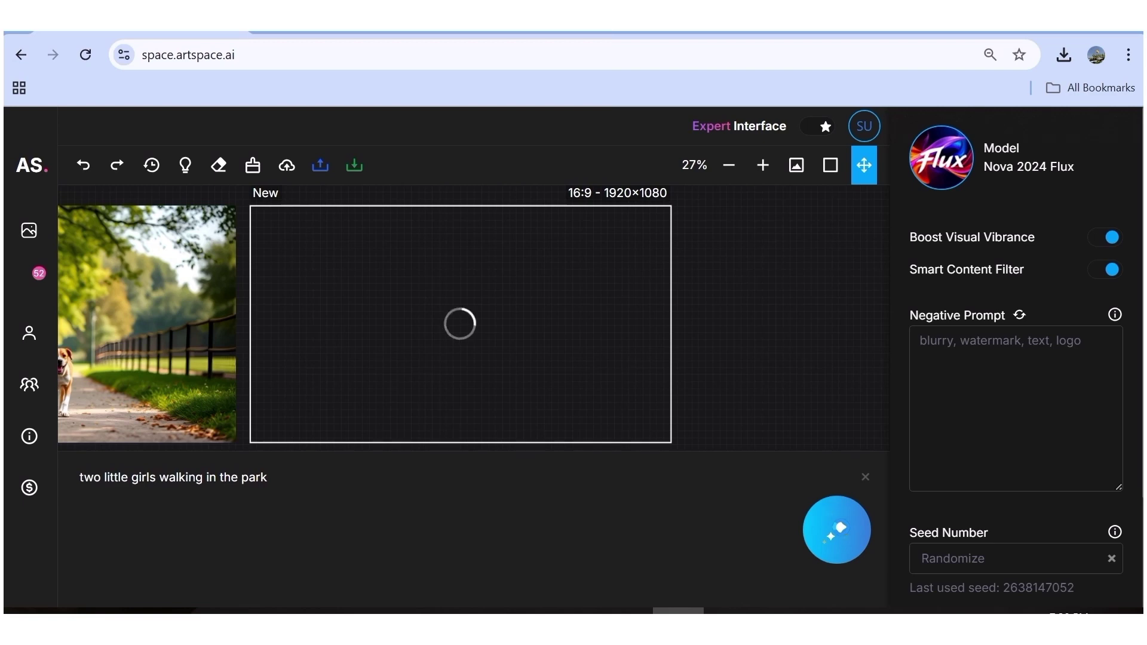
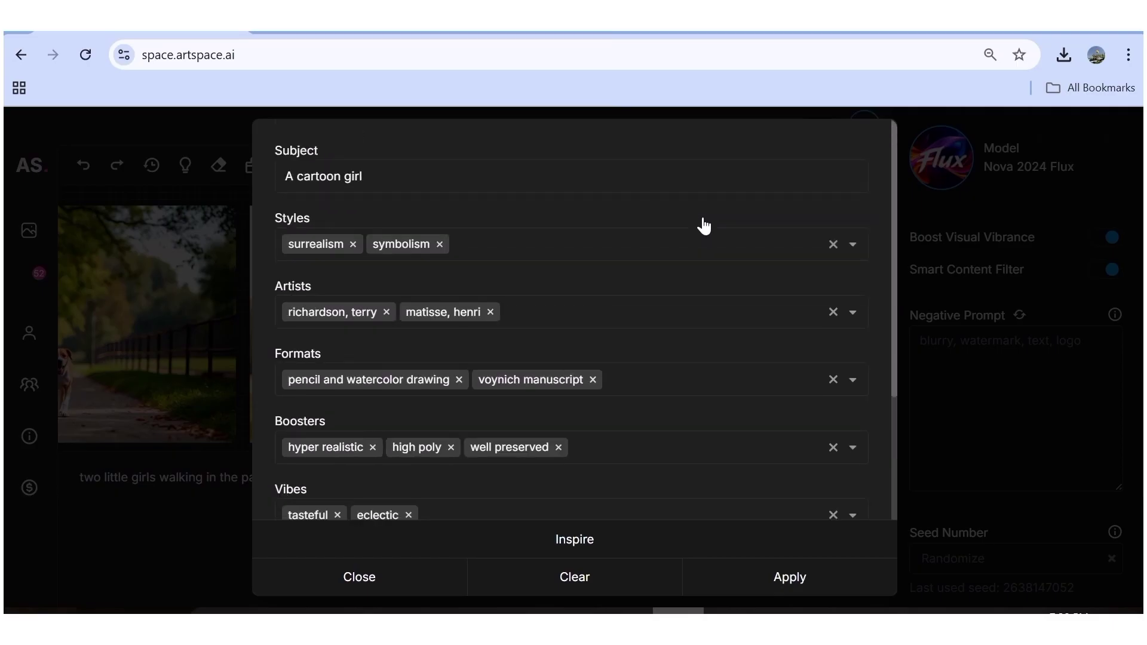
Step: Change the Subject in the prompt inspiration dialog to "a cartoon elephant"
drag(388, 175, 285, 172)
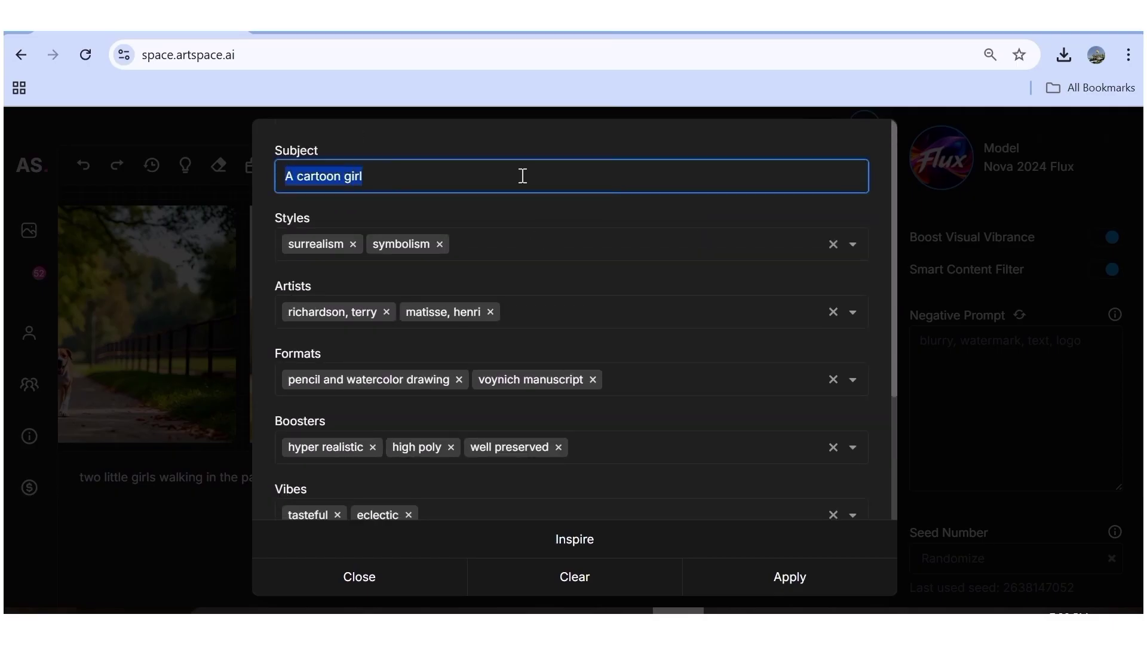
text(a ca)
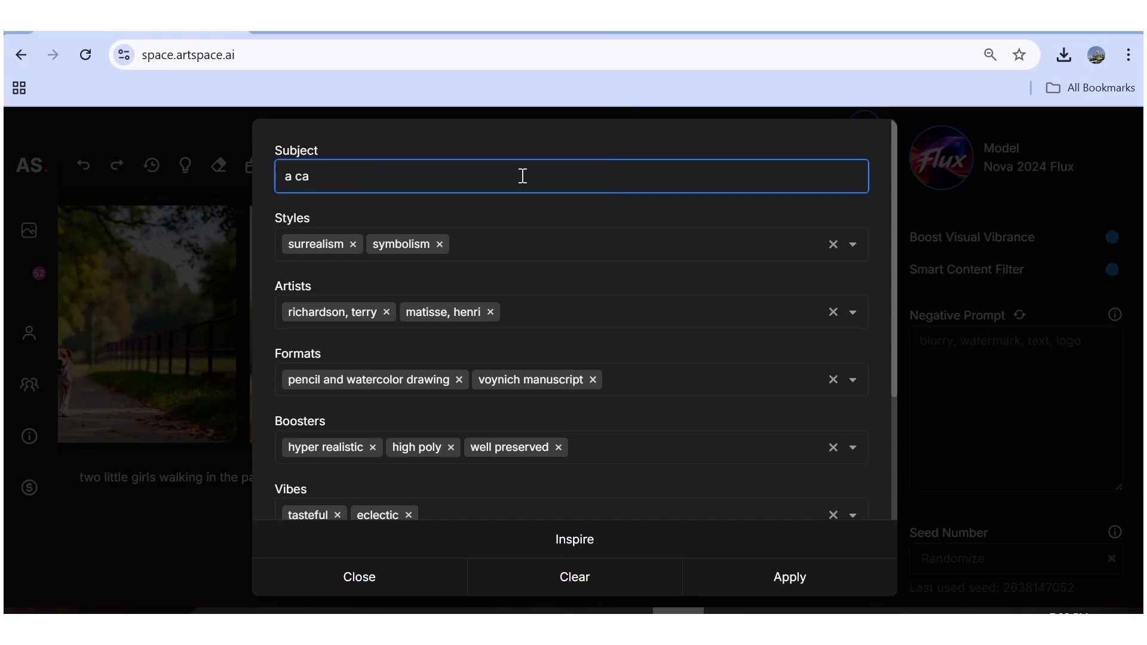
text(rtoon elephant)
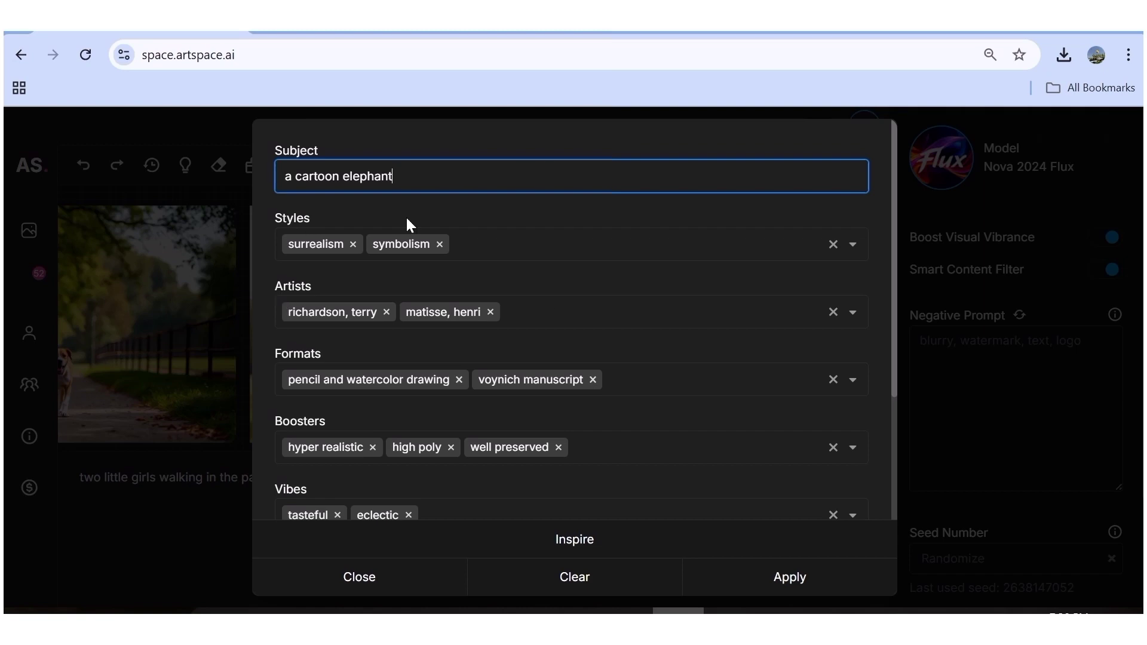
Step: Browse the available Styles, Artists and Formats options without changing the selections
click(853, 246)
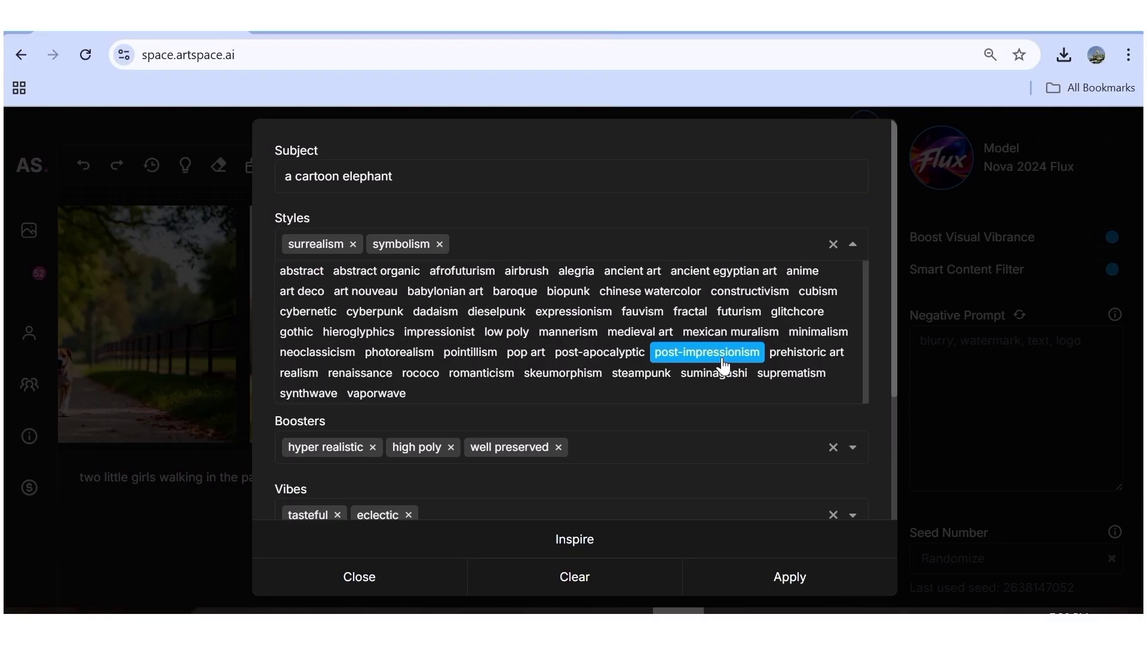
click(701, 220)
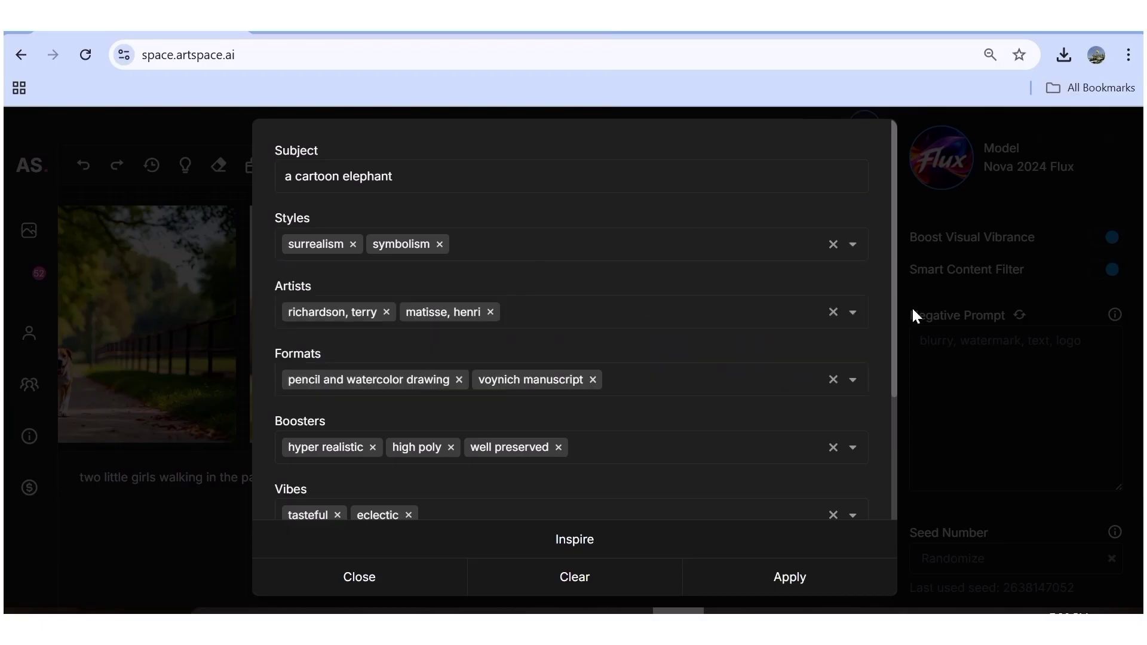
click(852, 313)
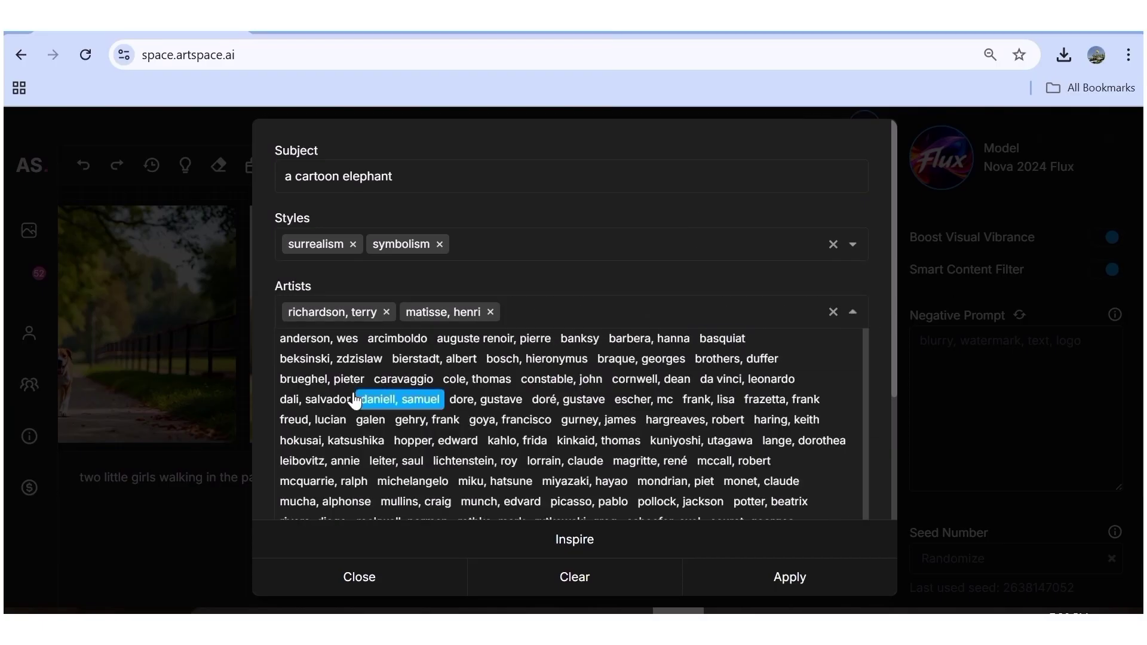
click(620, 206)
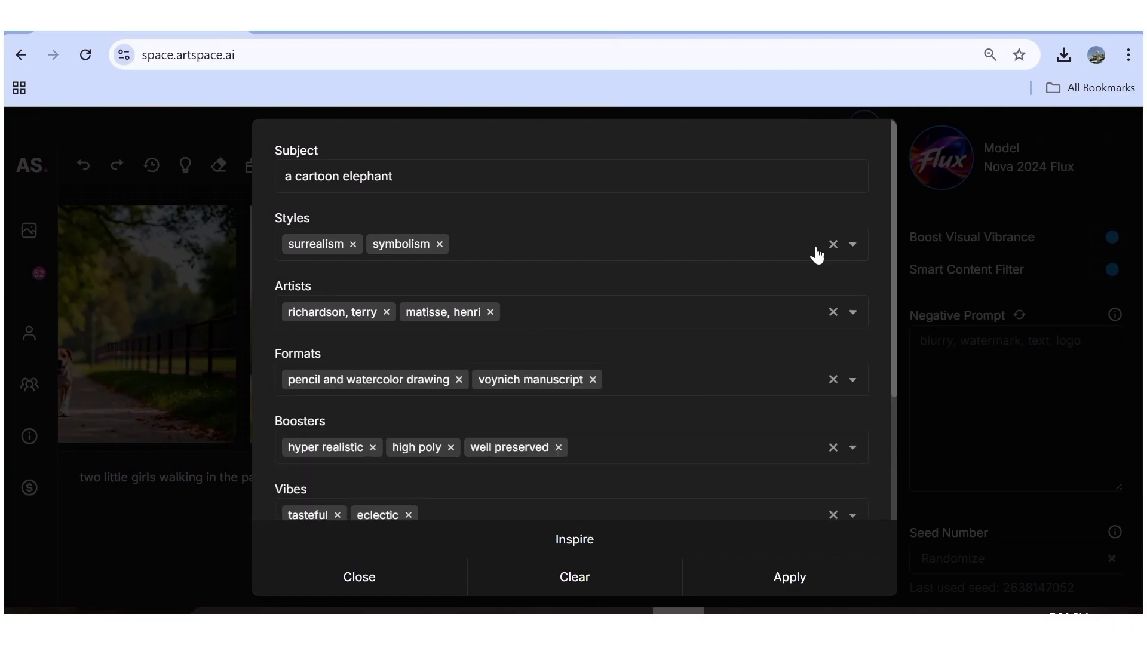
click(850, 383)
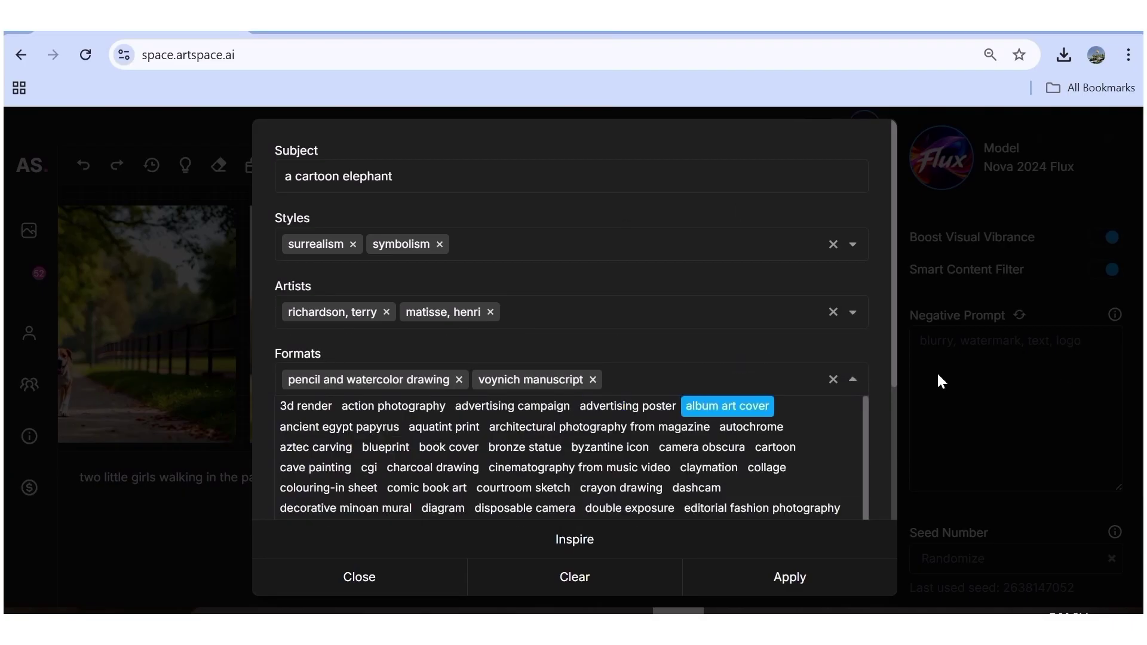
click(852, 383)
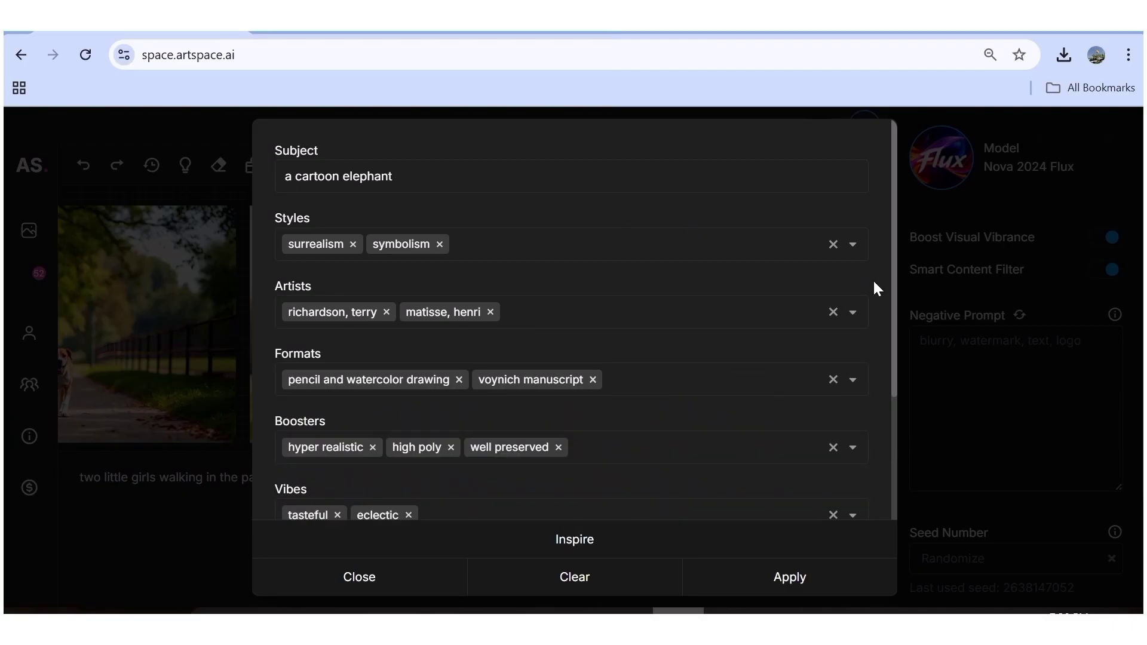
Step: Remove all selected Styles, Artists, Formats, Boosters, Vibes and Perspectives so that only the elephant subject remains
click(833, 245)
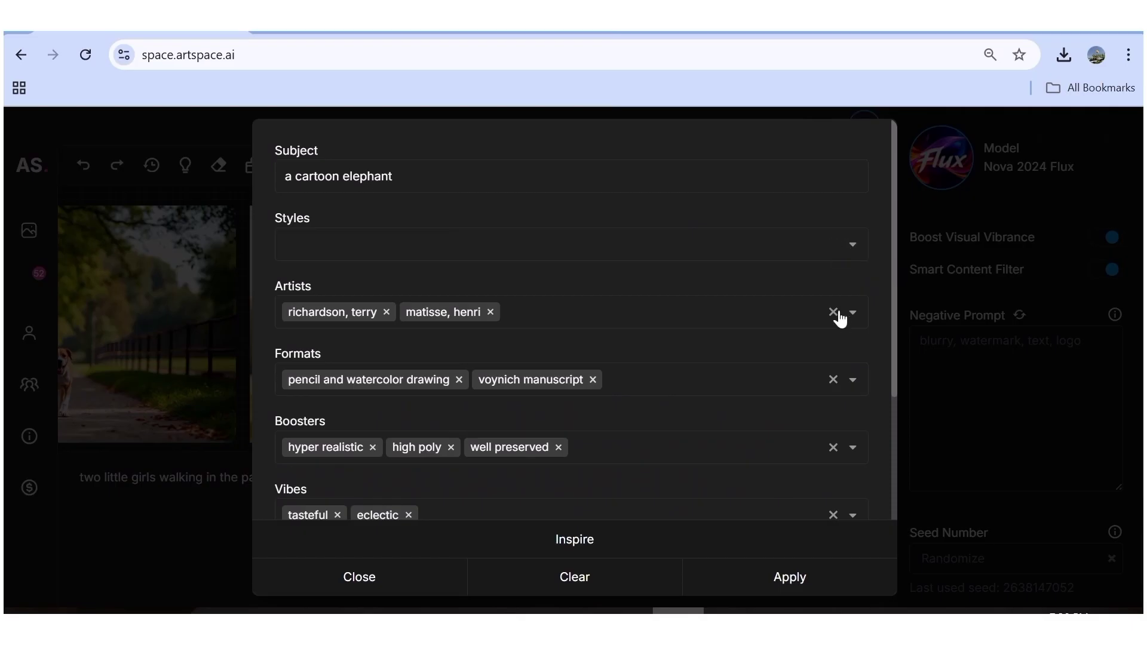
click(832, 312)
click(832, 380)
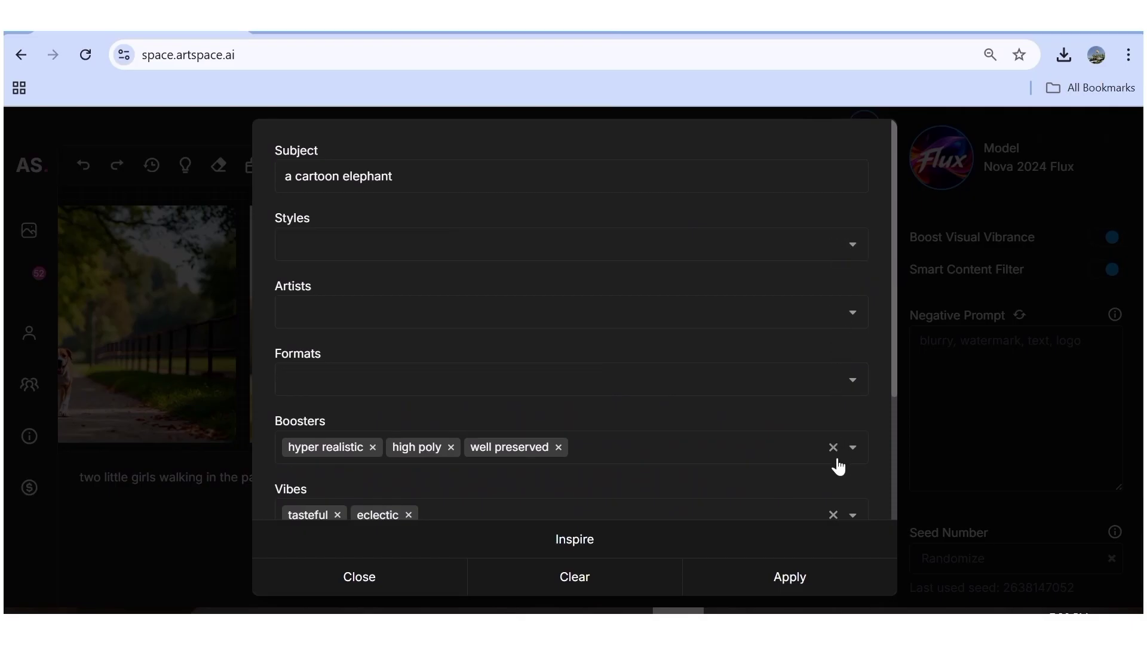
click(833, 447)
scroll(817, 430, down, 3)
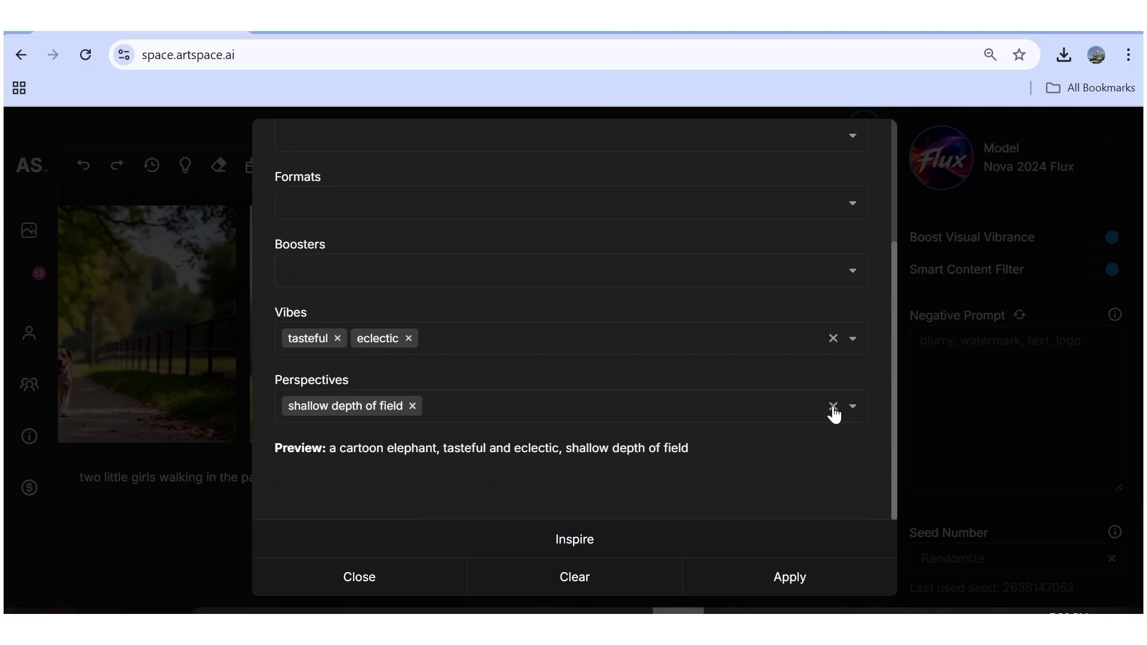
click(834, 407)
click(833, 339)
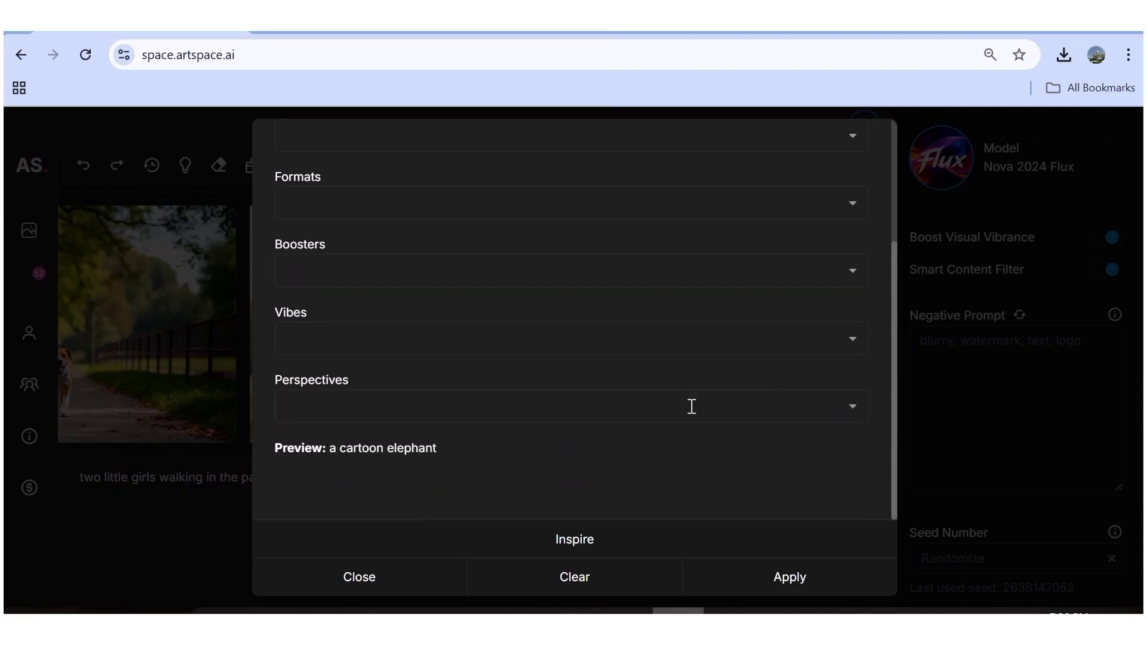
scroll(690, 403, up, 3)
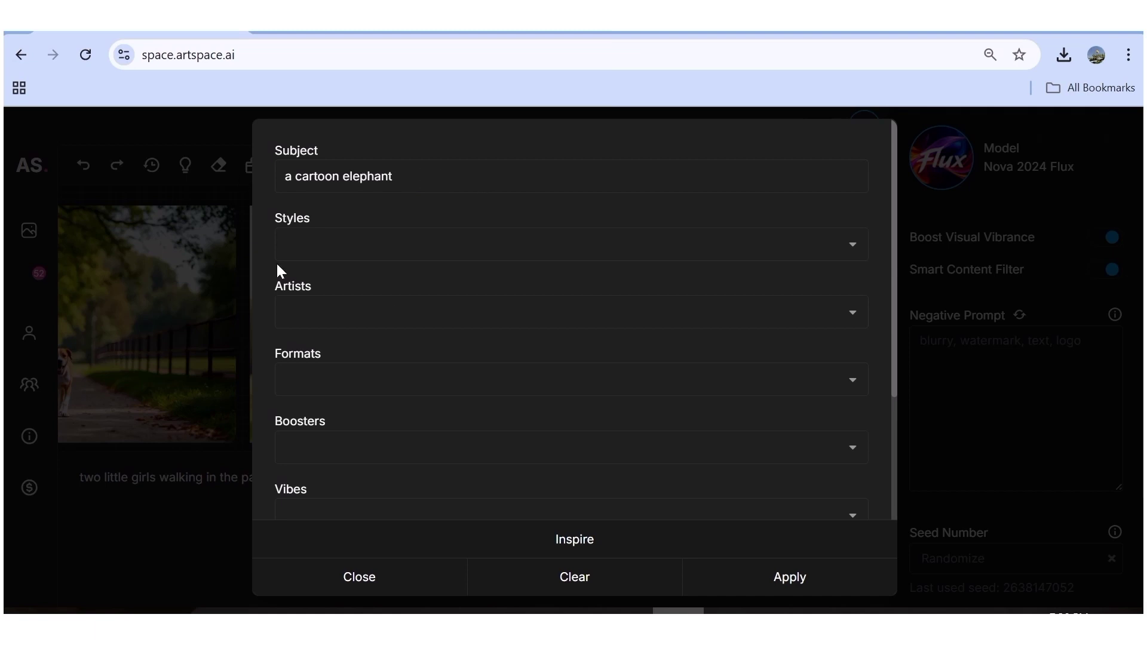
Step: Fill the style categories with random suggestions using Inspire and apply the resulting cartoon elephant description as the prompt
click(591, 551)
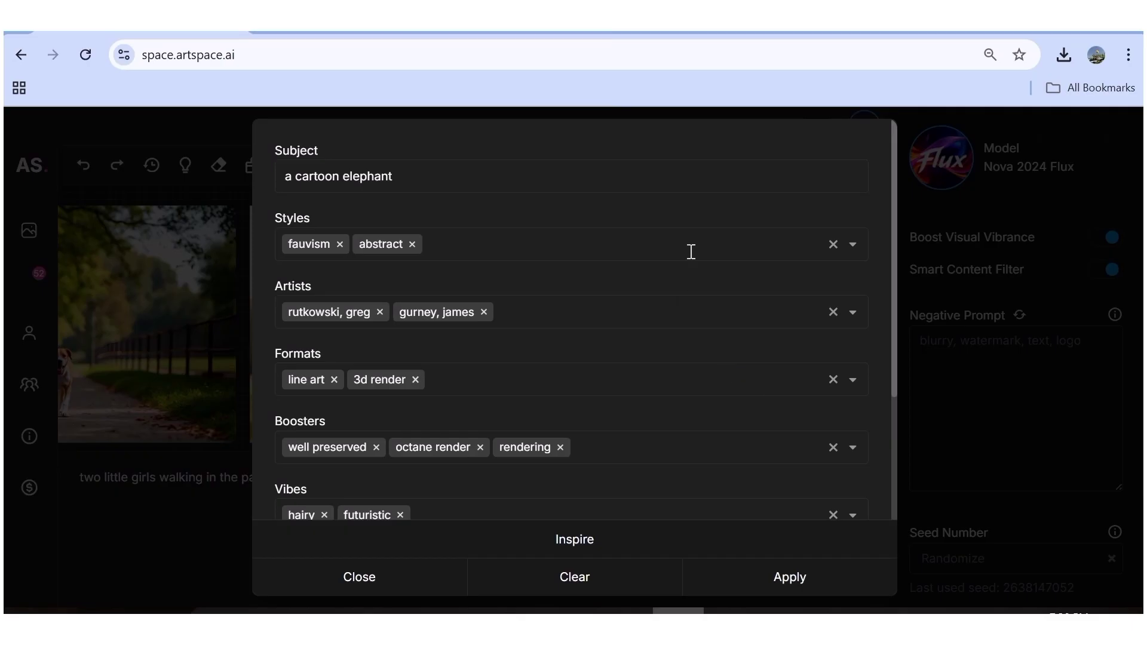
scroll(691, 251, down, 2)
scroll(692, 258, down, 2)
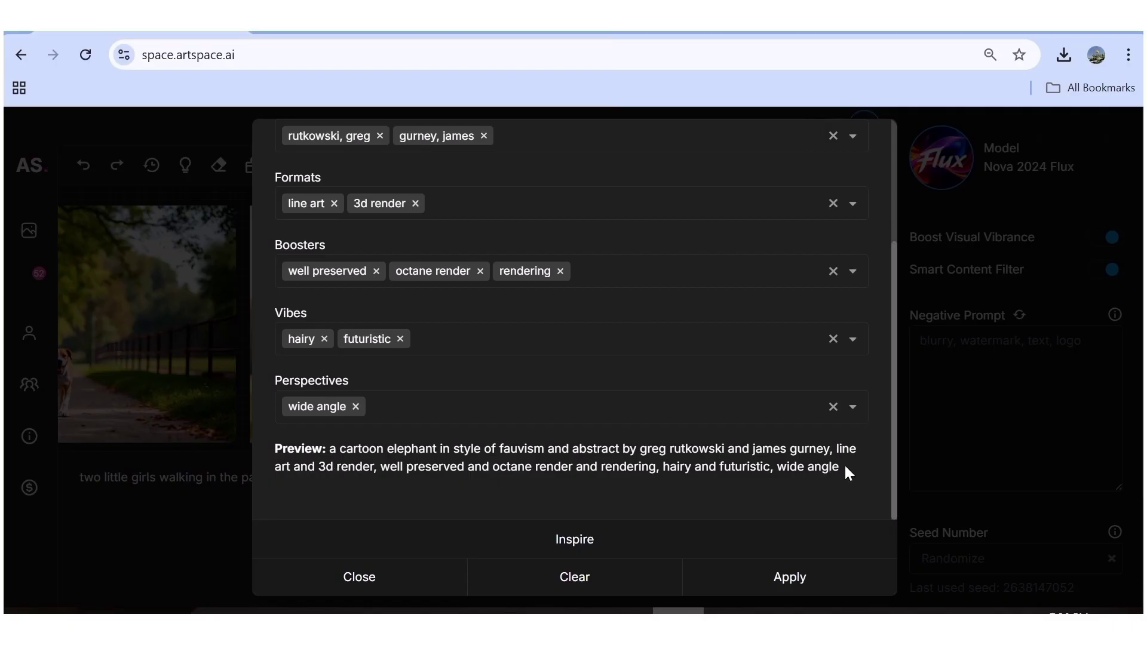
click(768, 579)
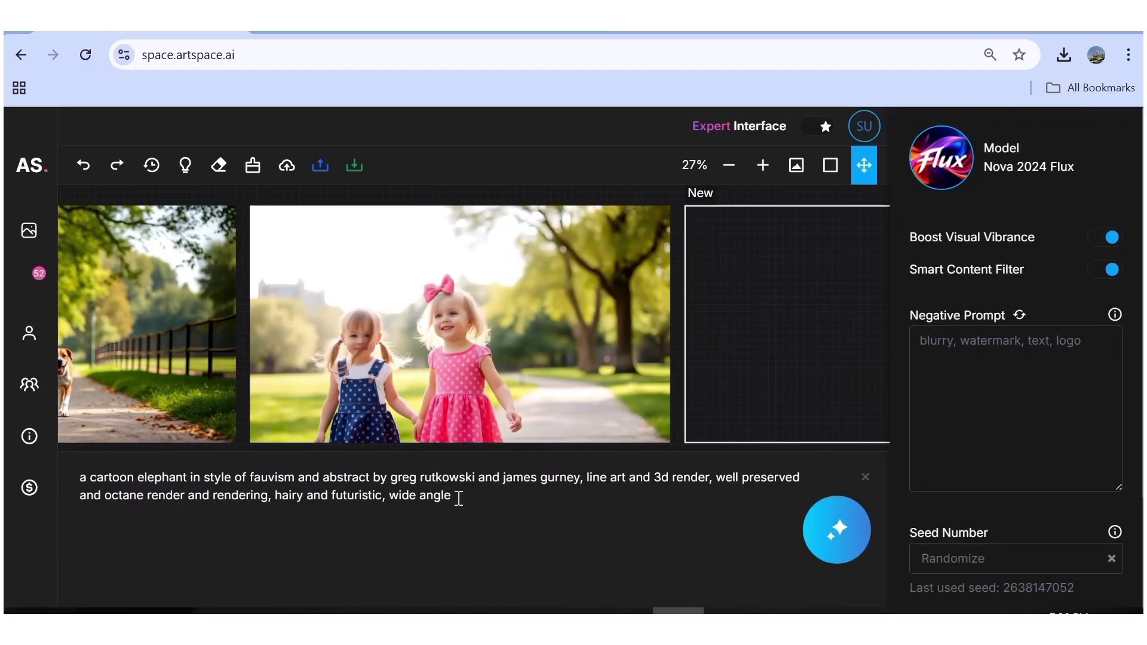
Step: Generate an image from the applied cartoon elephant prompt and inspect it on the canvas
drag(460, 498, 69, 480)
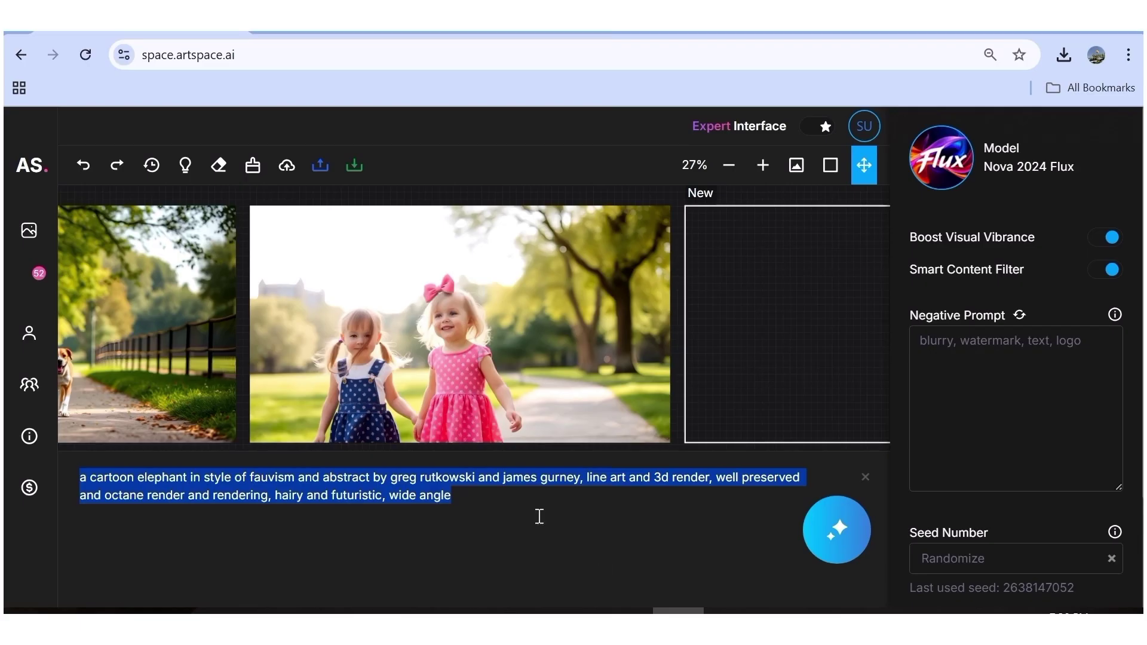
click(472, 506)
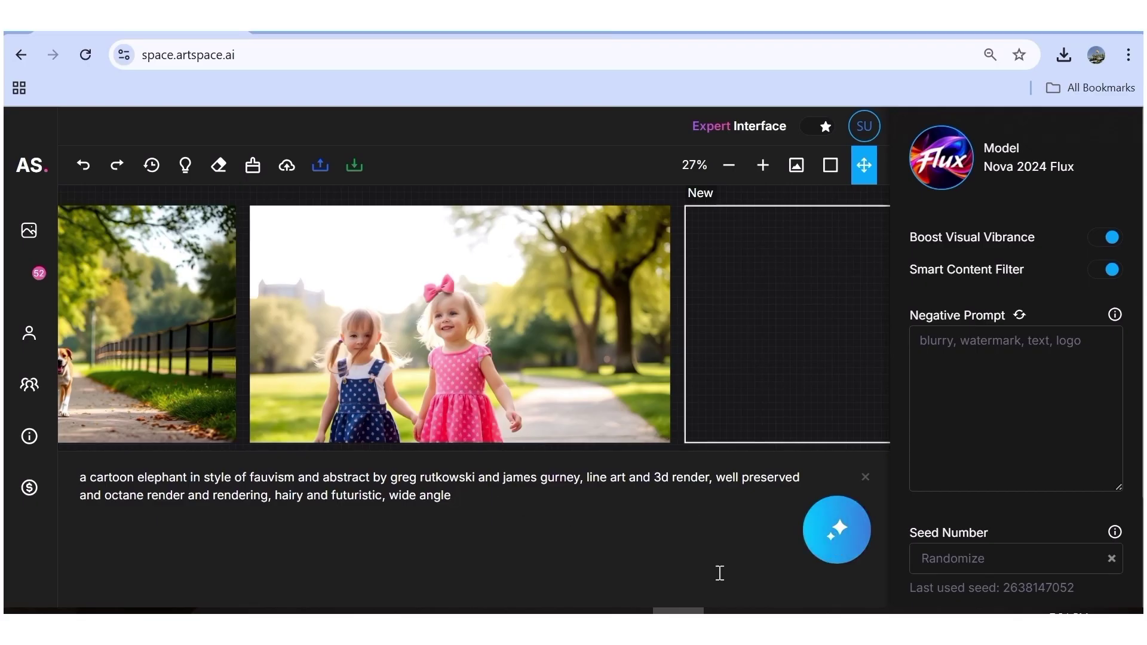
click(854, 549)
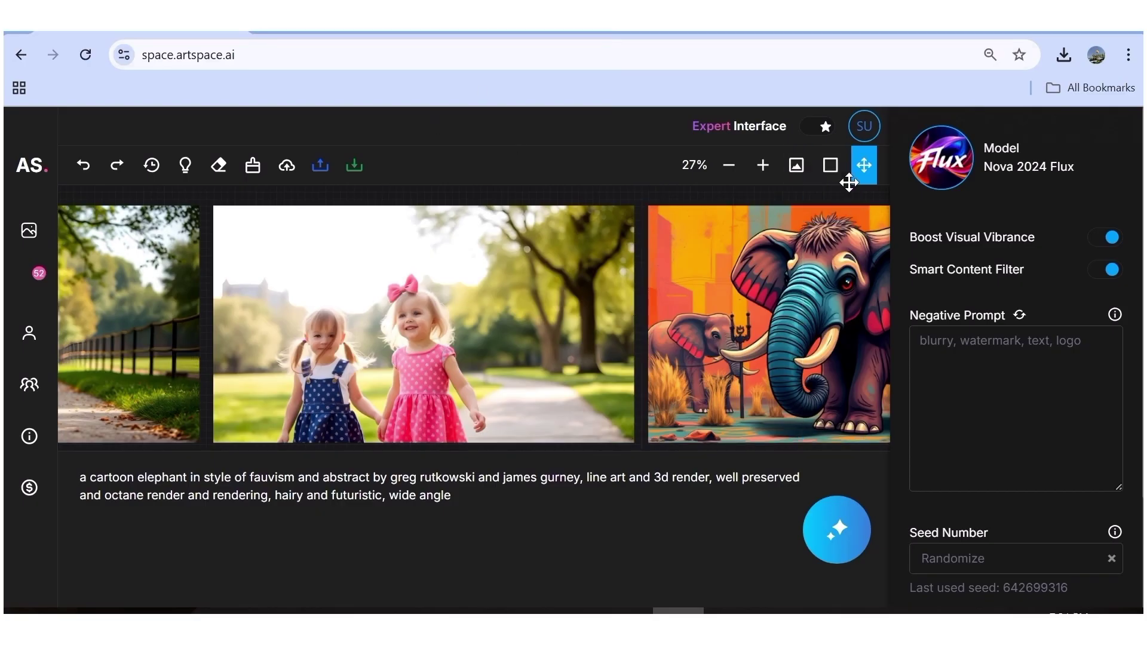
drag(799, 256, 461, 240)
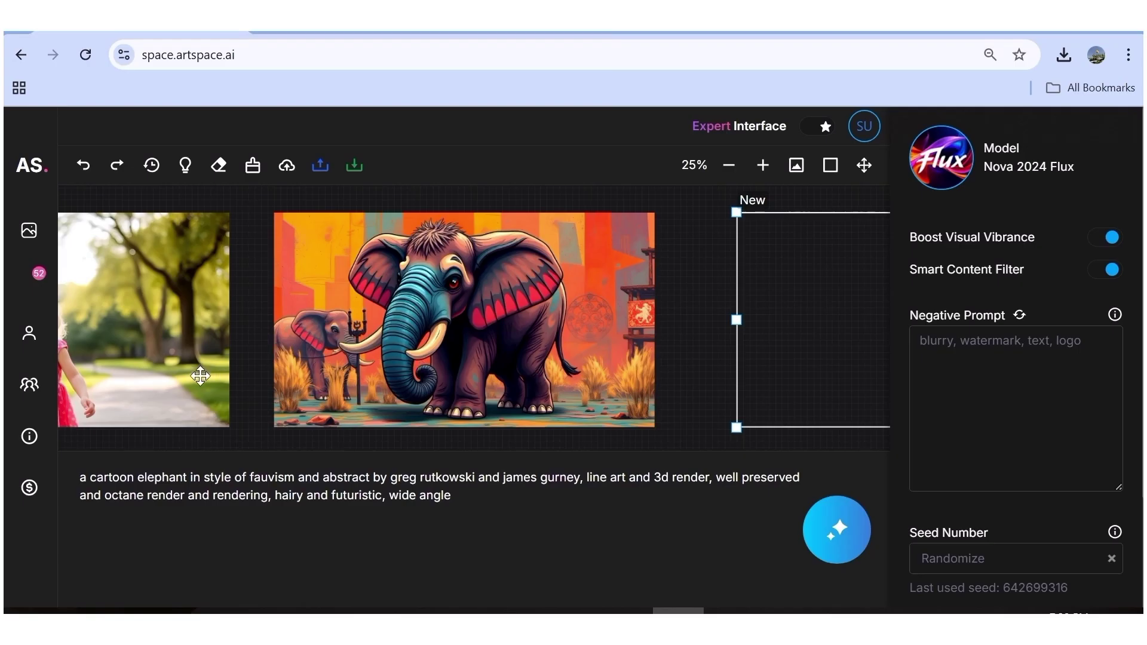
Step: Erase a patch of the path beside the two girls in their image, using the Eraser at size 94
click(862, 171)
drag(294, 316, 611, 313)
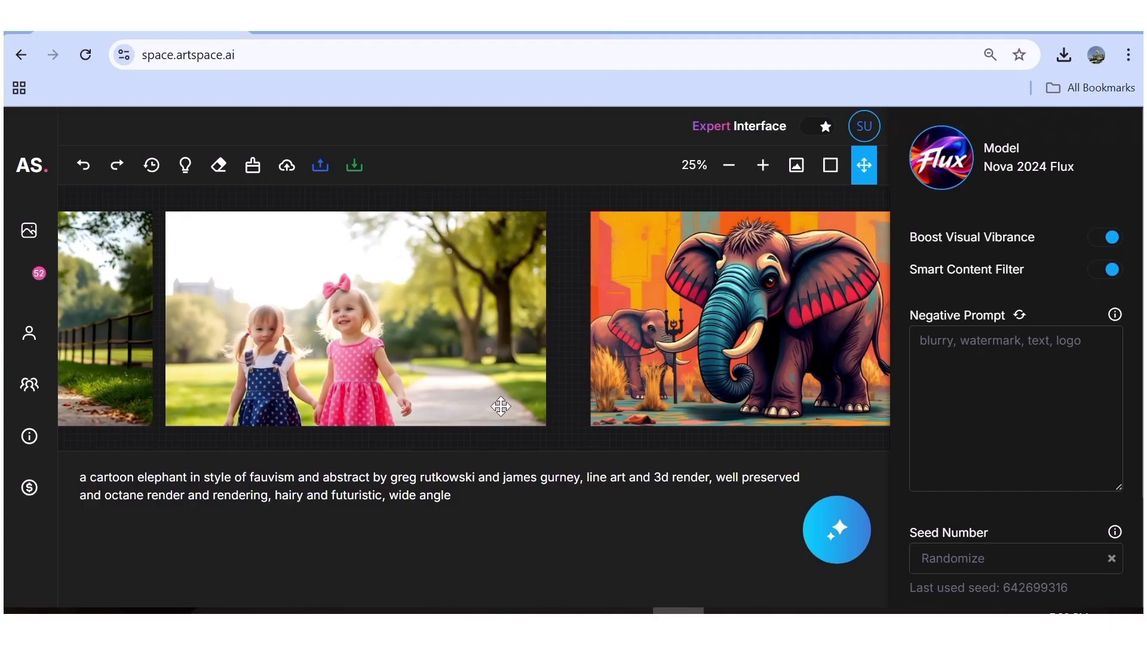
click(217, 175)
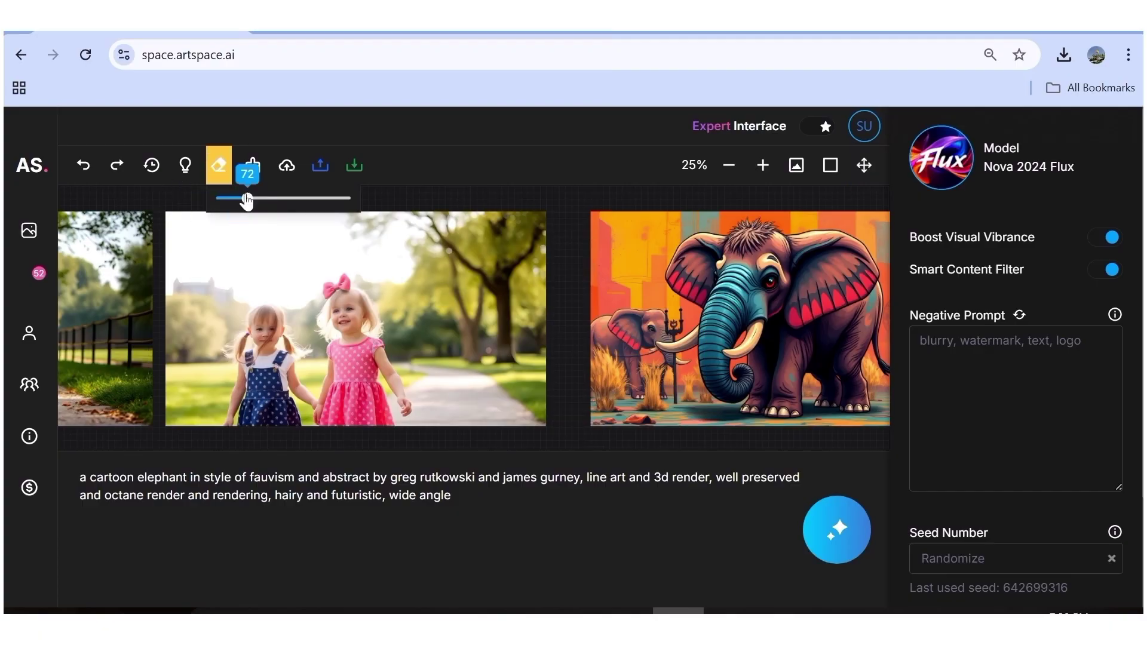
drag(248, 200, 299, 199)
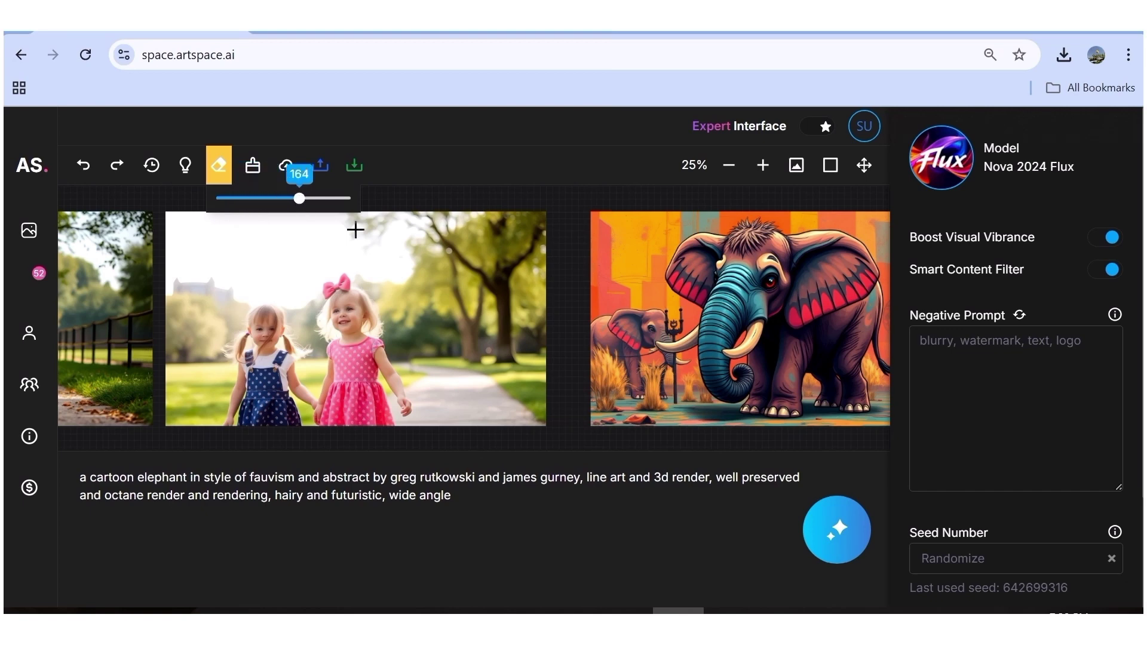
click(260, 200)
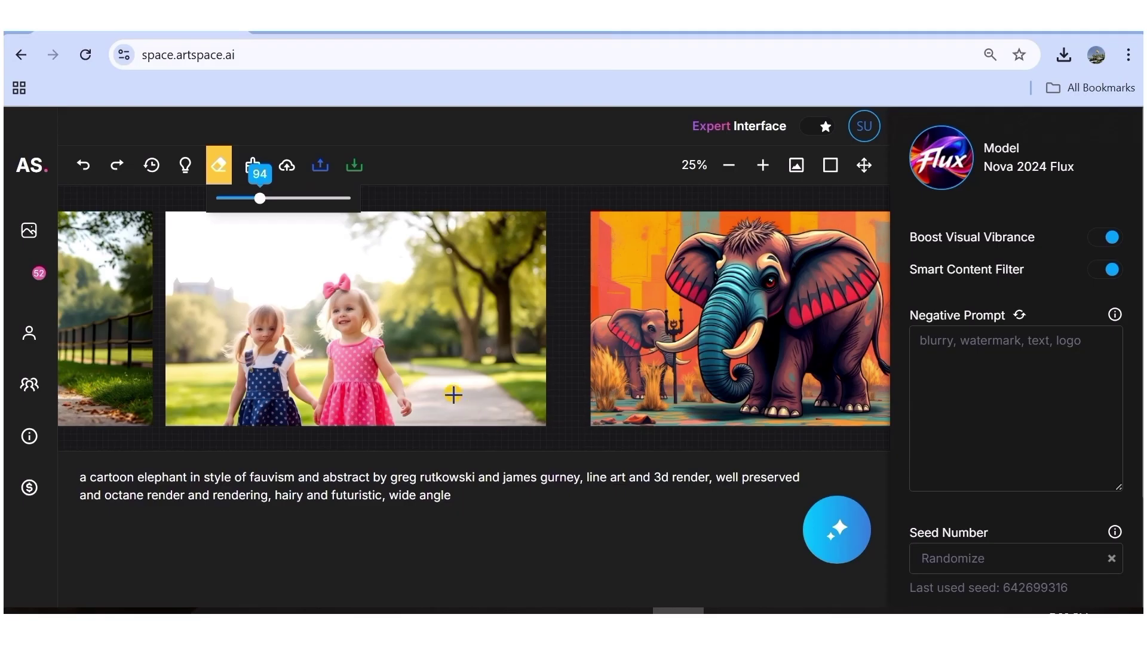
mouse_move(452, 389)
mouse_down()
mouse_move(463, 397)
mouse_move(448, 418)
mouse_move(481, 400)
mouse_move(454, 394)
mouse_move(447, 413)
mouse_move(491, 418)
mouse_move(496, 403)
mouse_up()
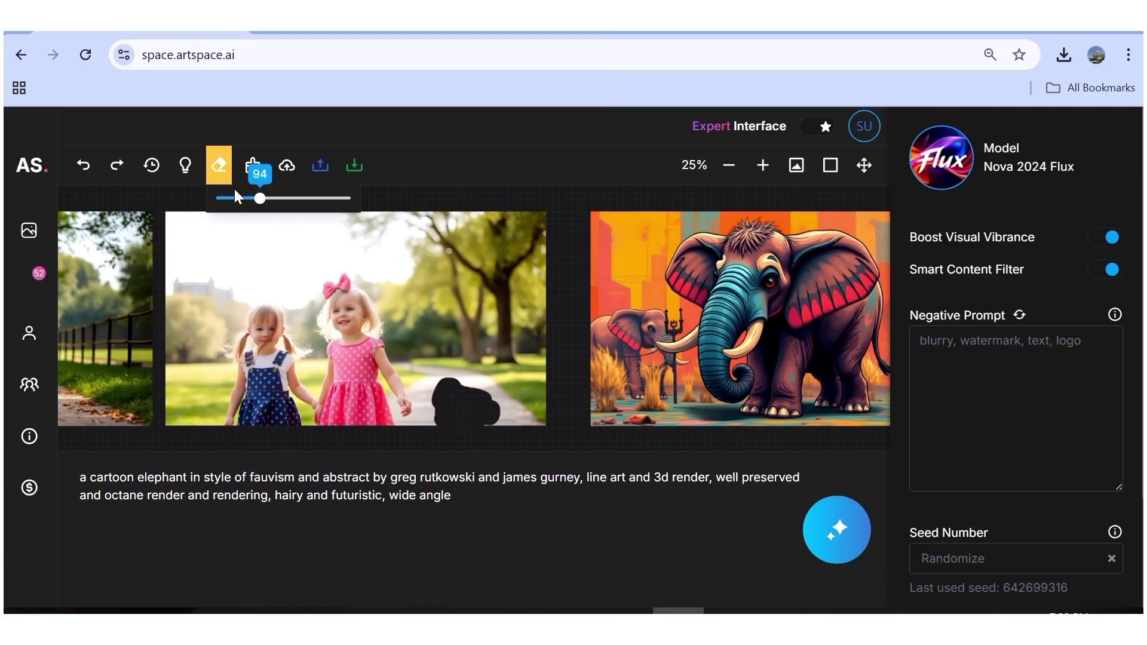
click(221, 173)
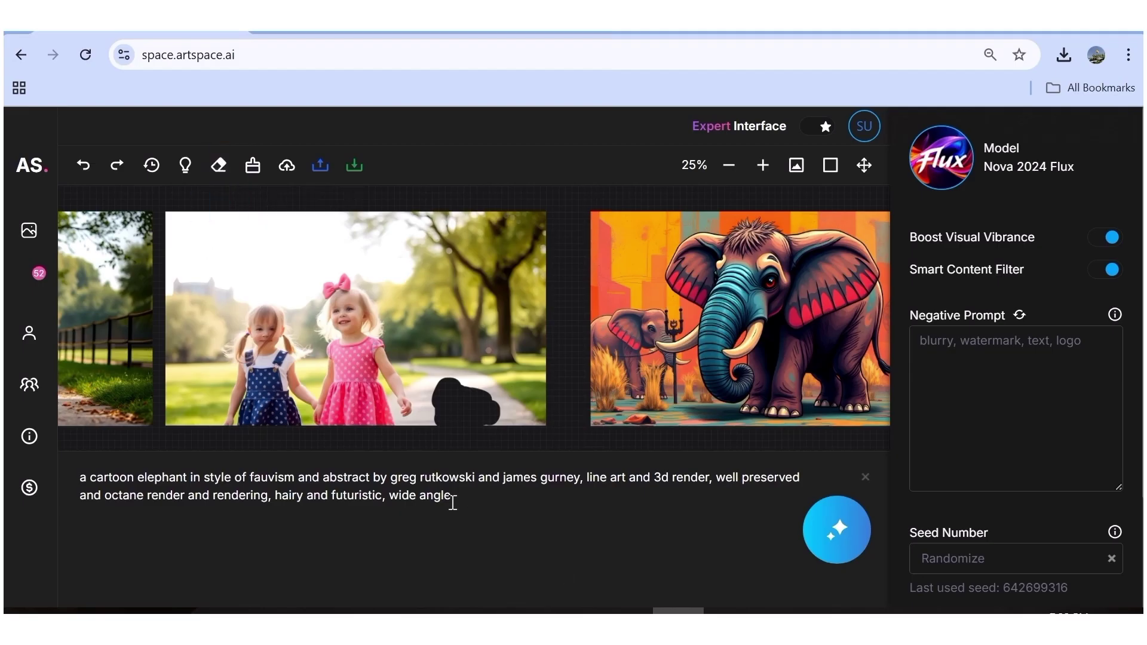
Step: Replace the cartoon elephant prompt with "a dog walking in the park"
drag(447, 495, 75, 459)
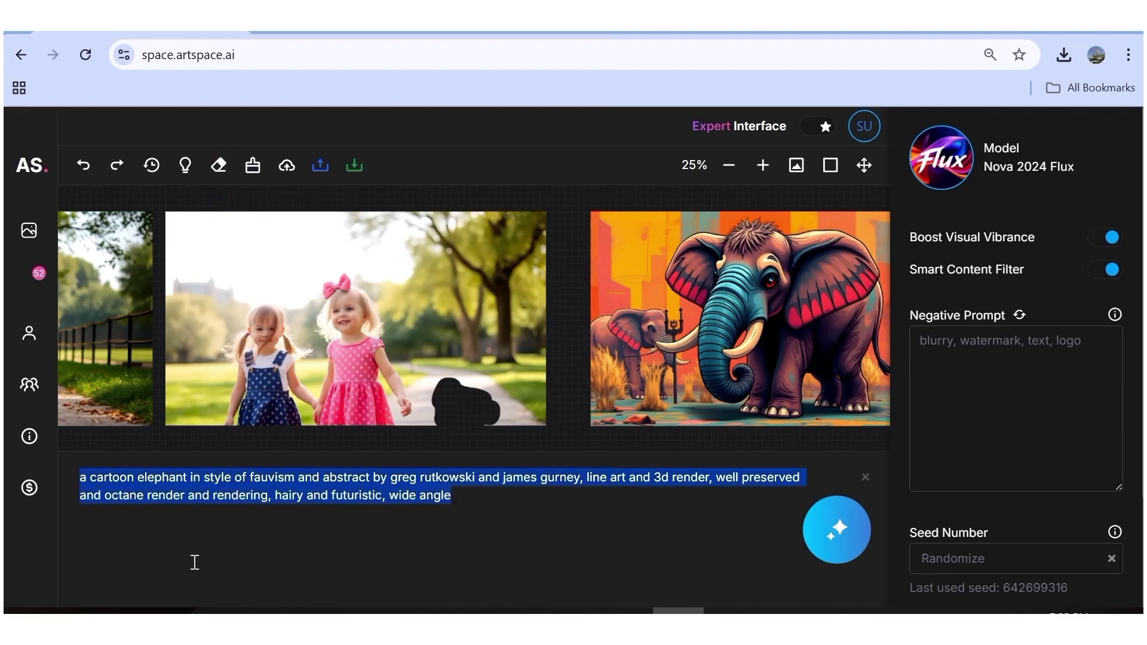
key(BackSpace)
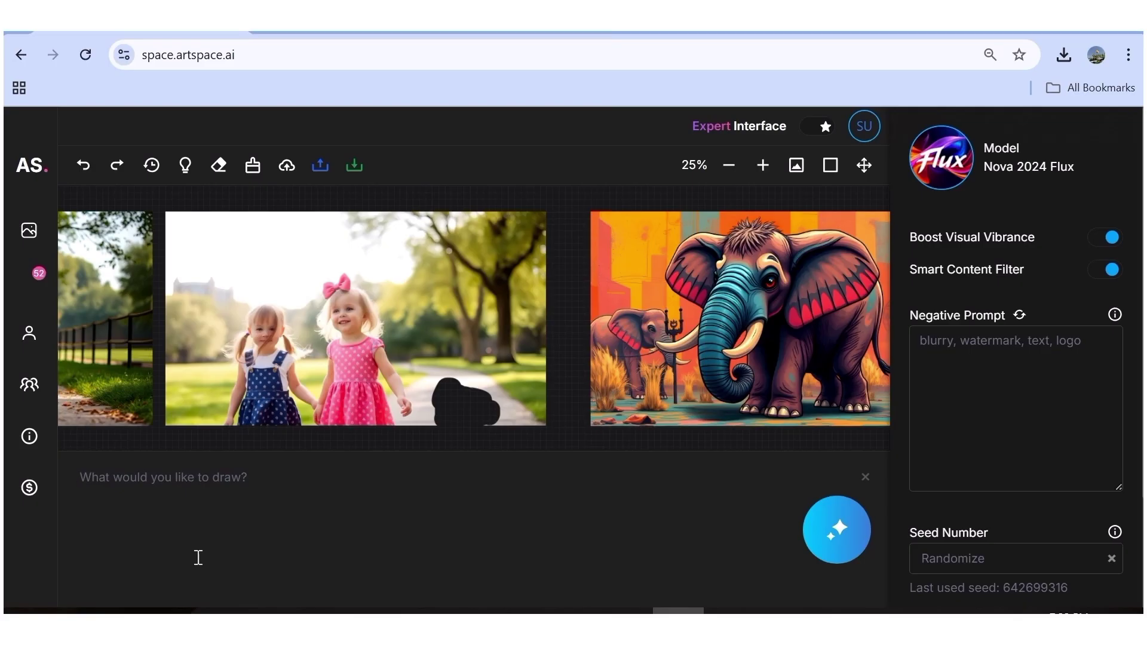
text(a dog walking in the park)
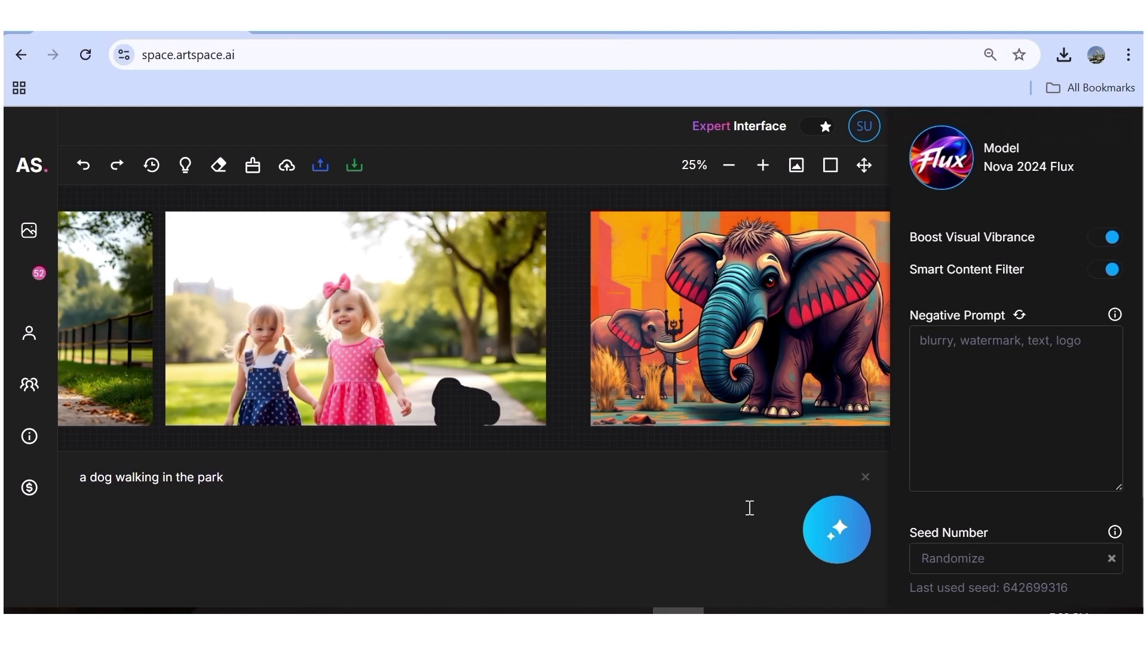
Step: Move the 16:9 1920×1080 frame from beside the elephant image and align it exactly over the image of the two girls
click(865, 167)
drag(865, 195, 584, 208)
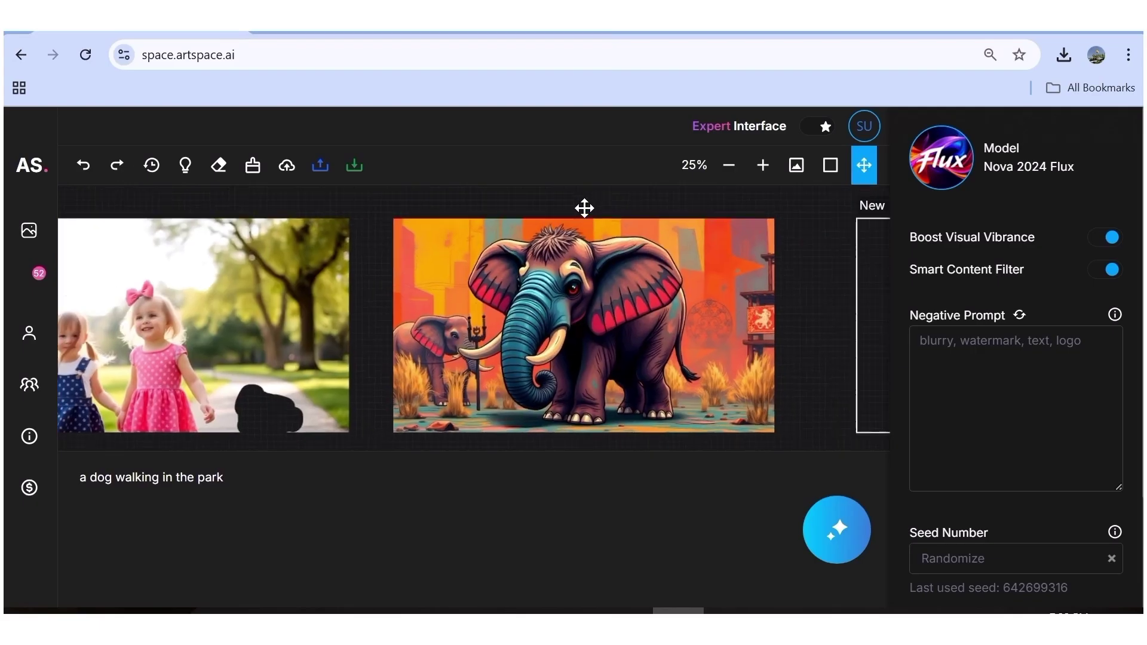
click(866, 172)
drag(866, 276, 28, 230)
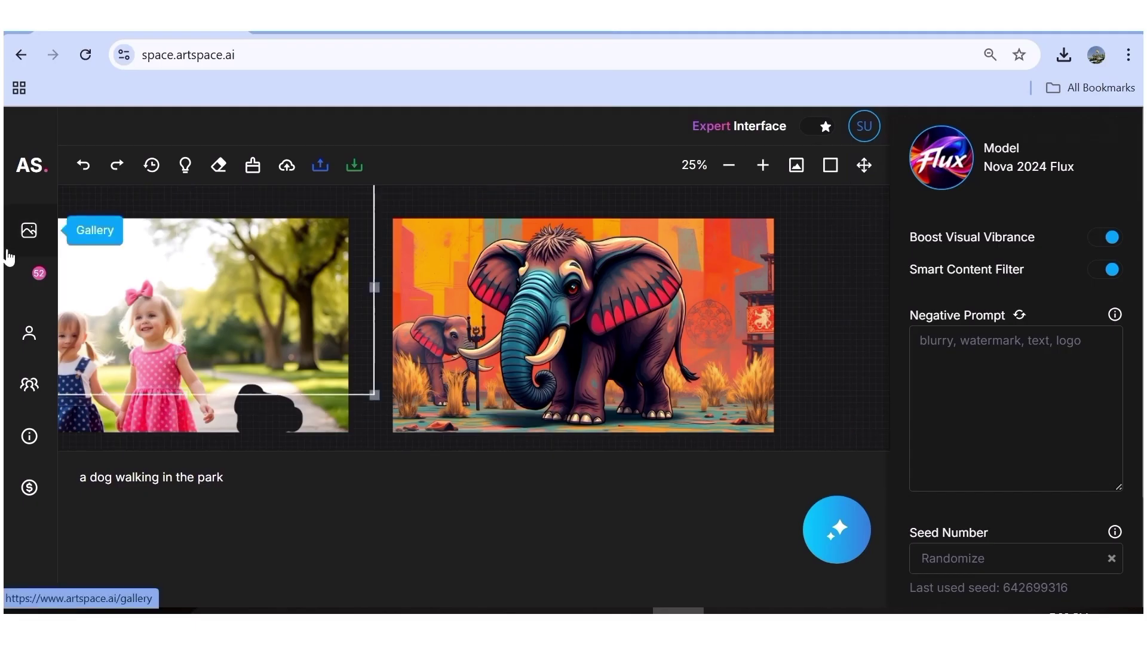
click(815, 310)
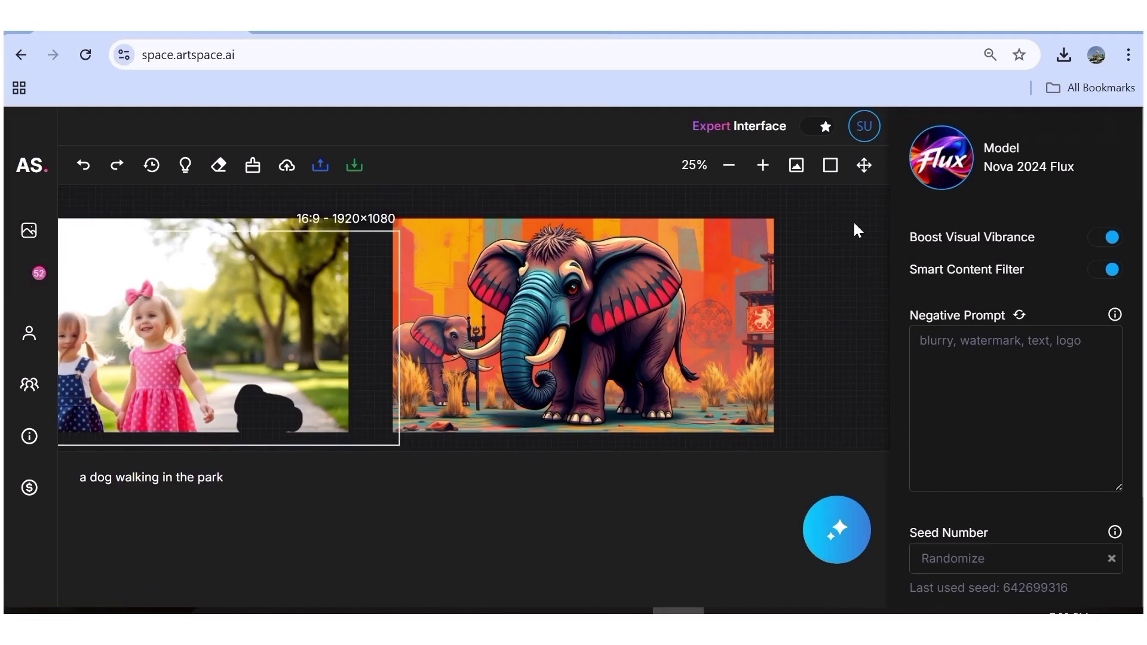
click(864, 167)
drag(832, 310, 1053, 313)
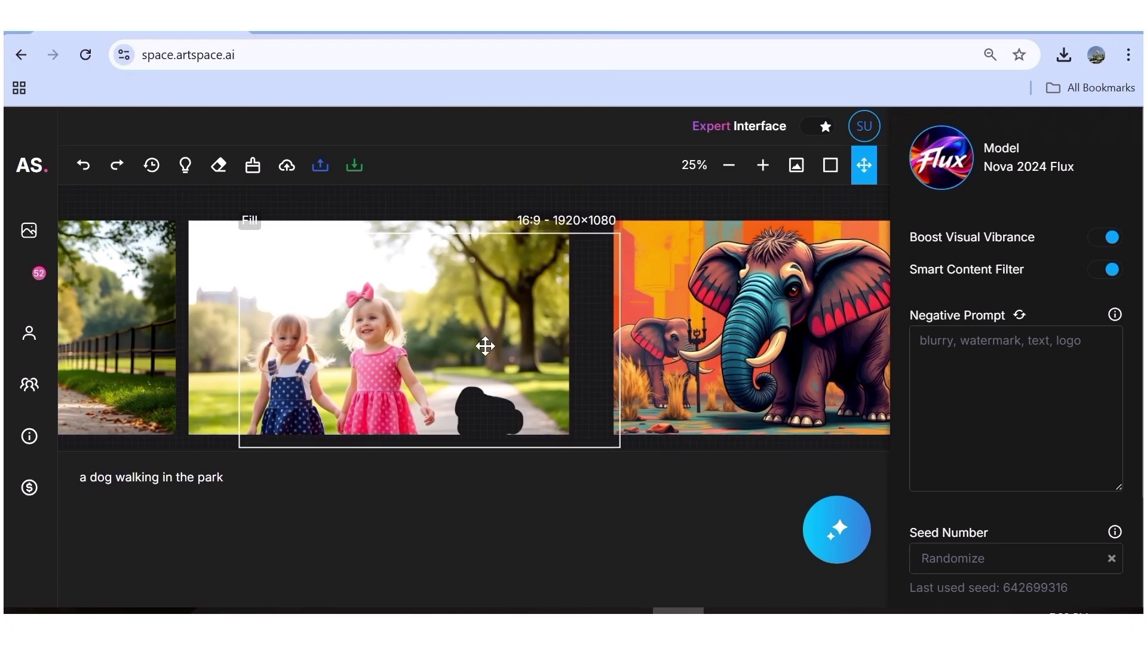
click(866, 172)
drag(535, 363, 481, 352)
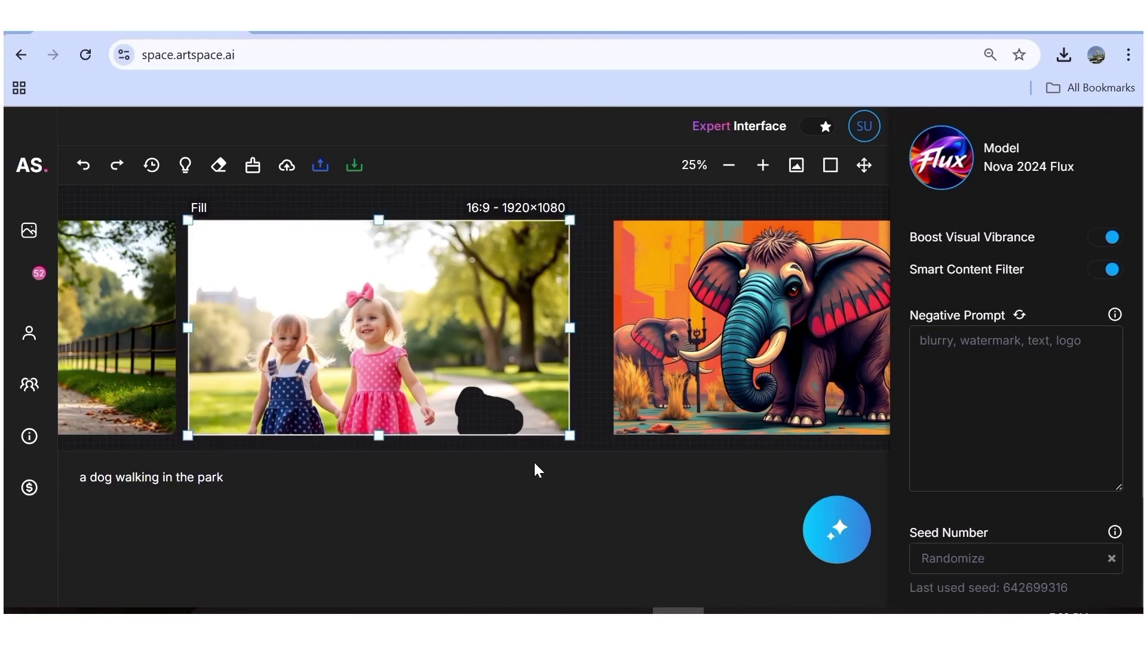
Step: Accept the 1024×1024 fill frame limit, place the frame over the erased patch beside the girls and generate the dog there
click(830, 530)
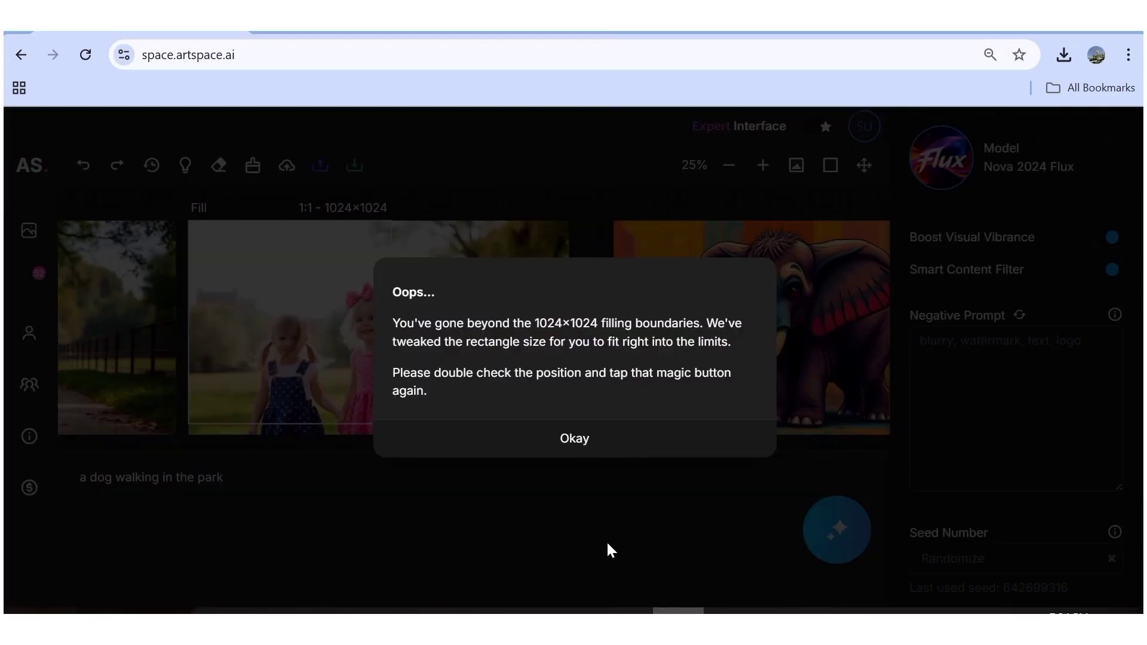
click(569, 438)
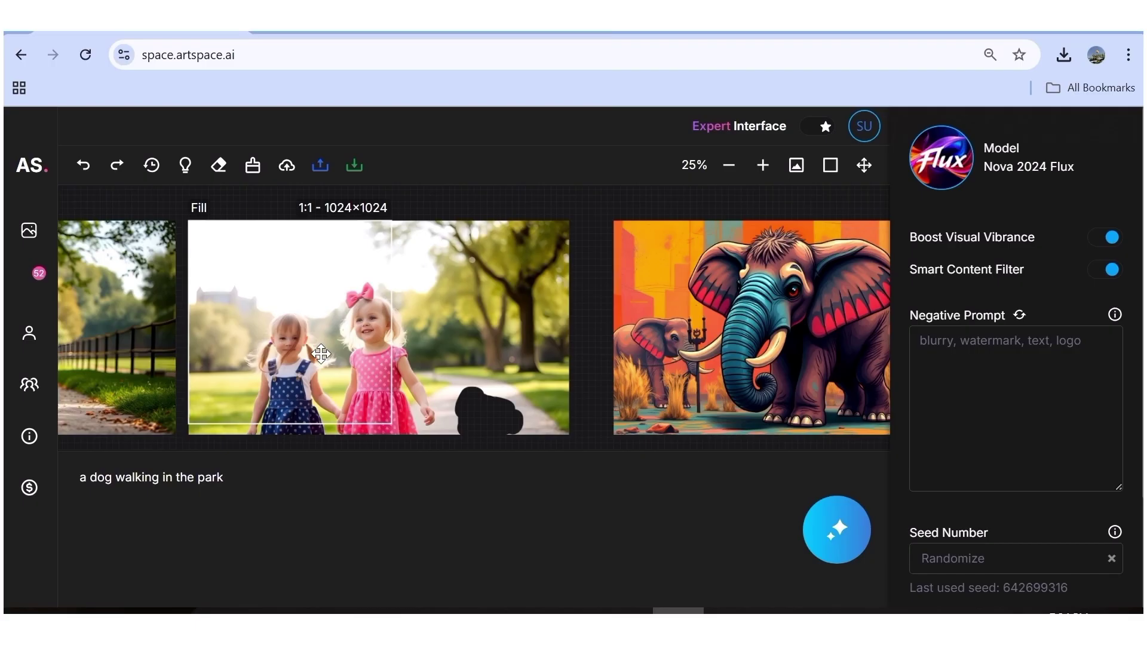
scroll(321, 353, down, 2)
drag(321, 353, 546, 345)
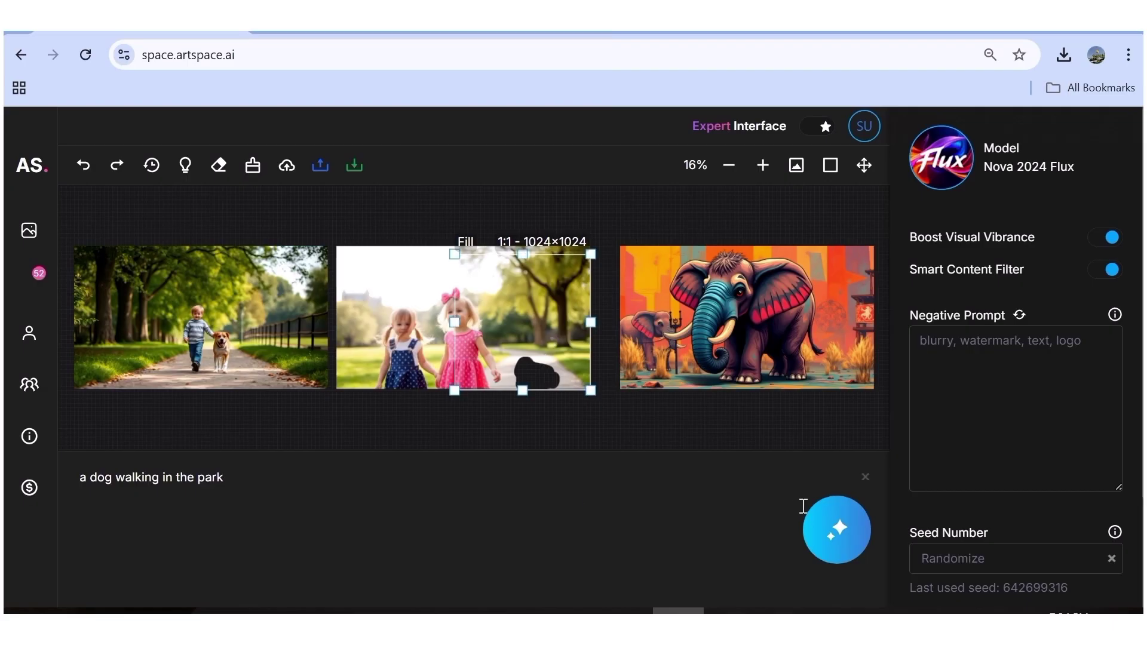
click(832, 538)
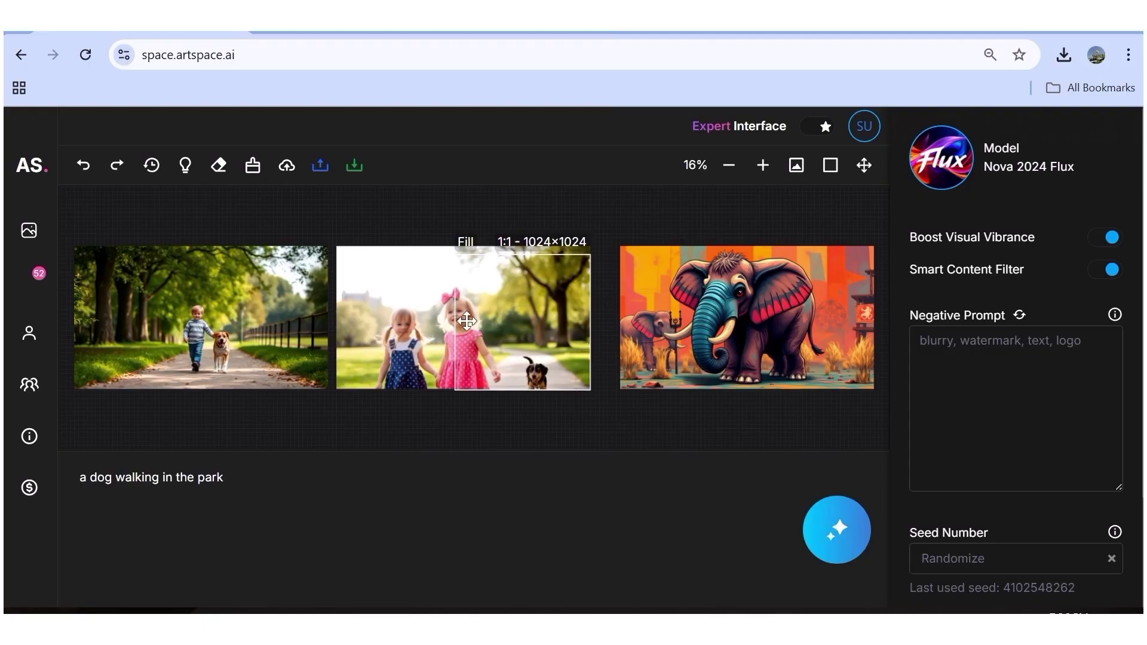
Step: Move the fill frame off the image of the two girls and examine the filled area up close
click(522, 297)
drag(552, 333, 759, 333)
scroll(609, 383, up, 3)
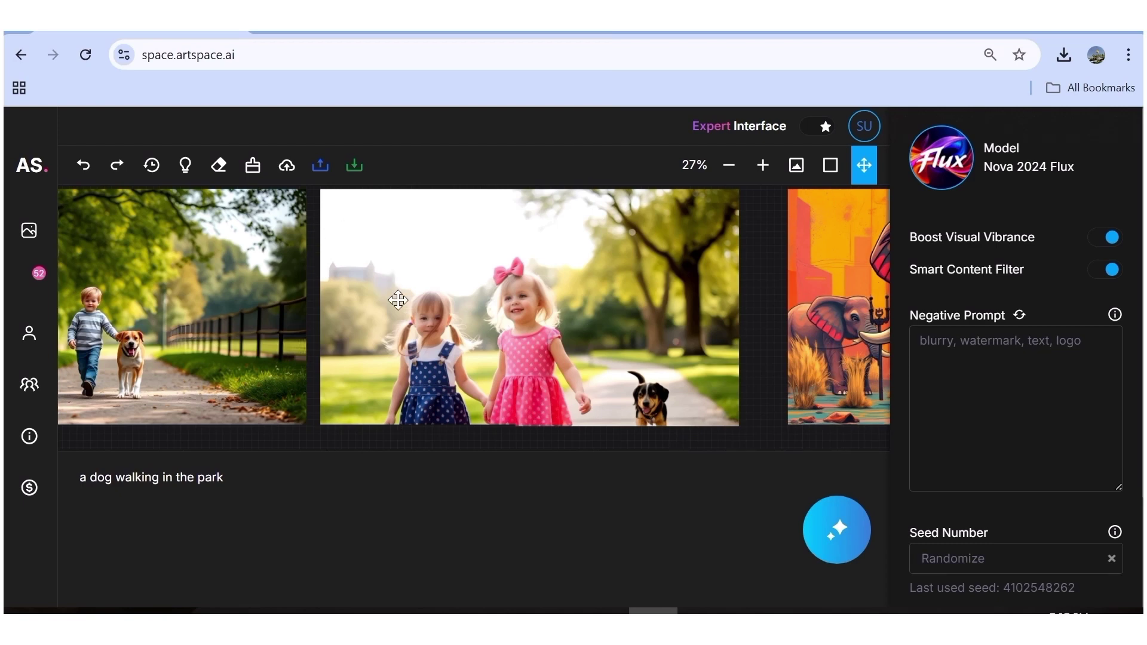
Step: Clear the entire canvas and generate a new 1024×1024 image from the prompt "a lion roaming free in the jungle"
click(251, 178)
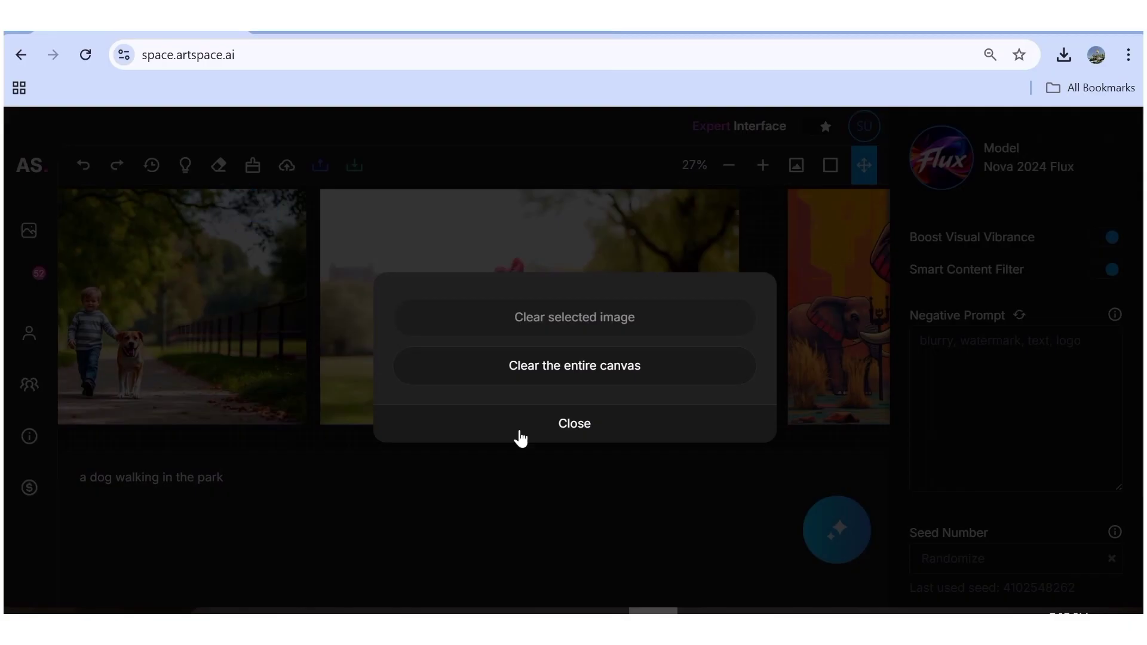
click(592, 366)
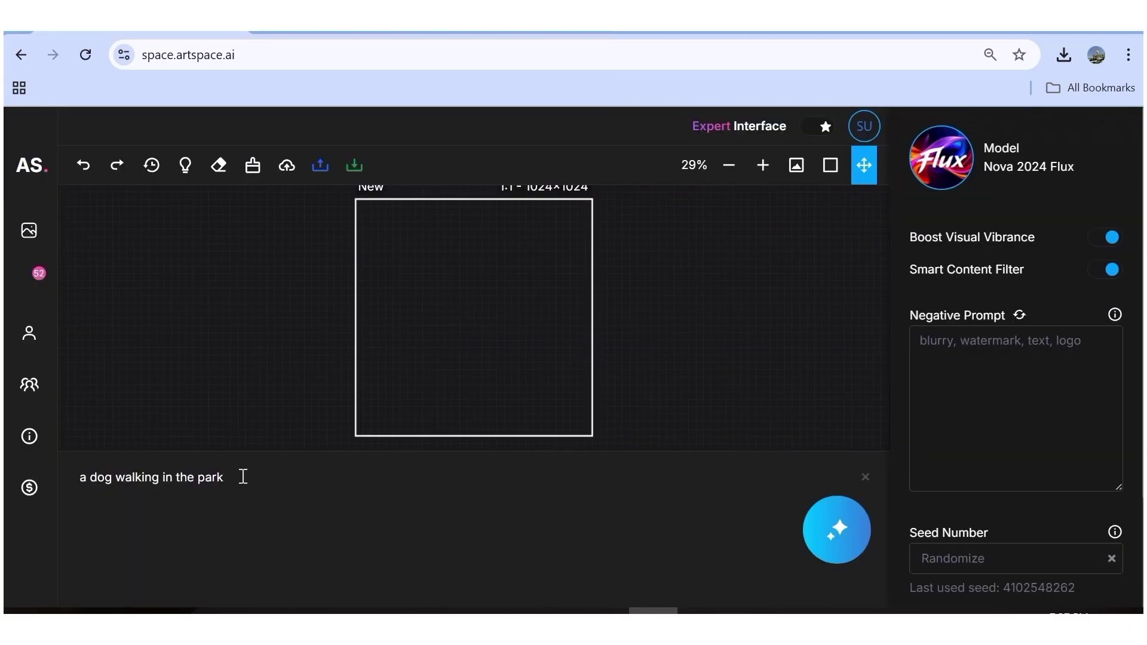
drag(224, 476, 86, 476)
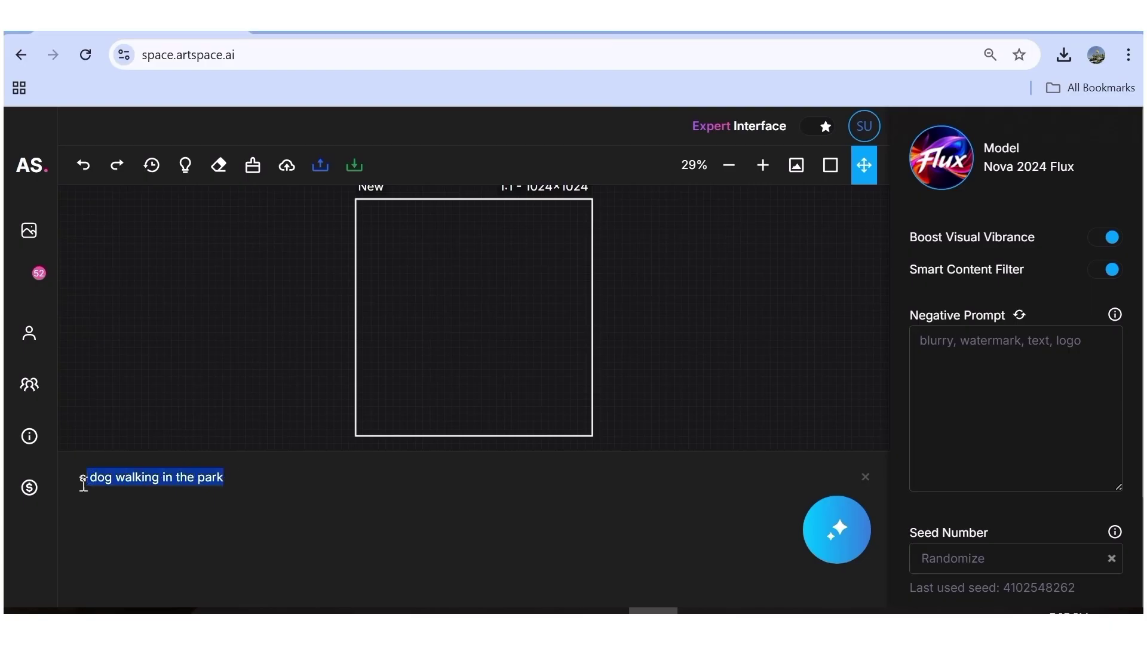
text(a)
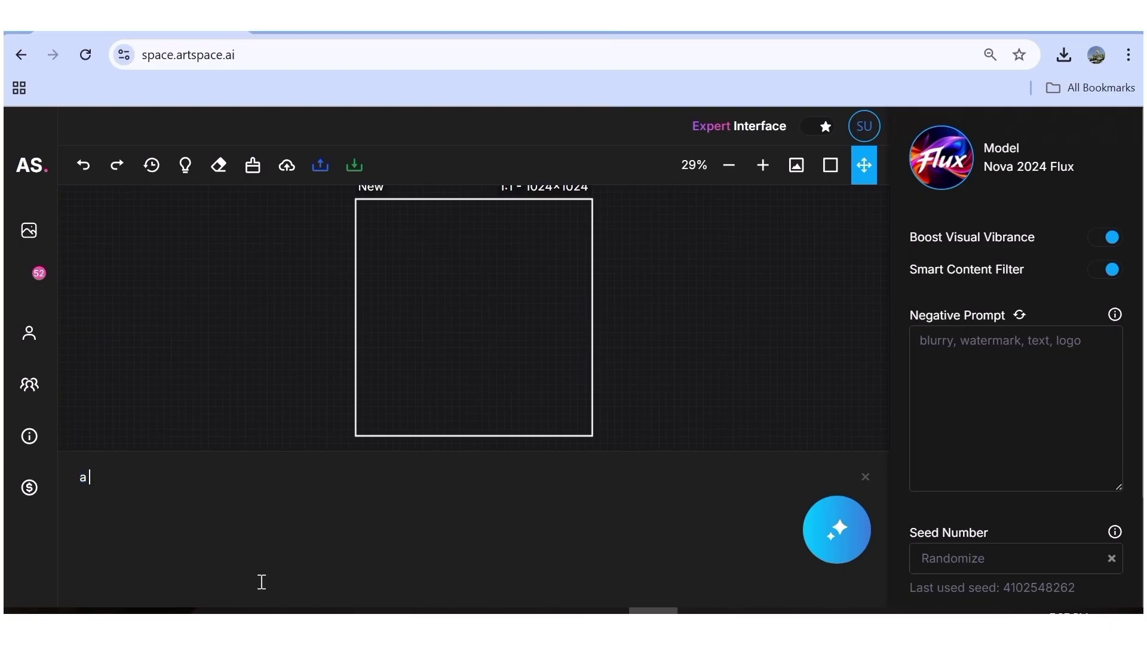
text( lion roaming free in the jungle)
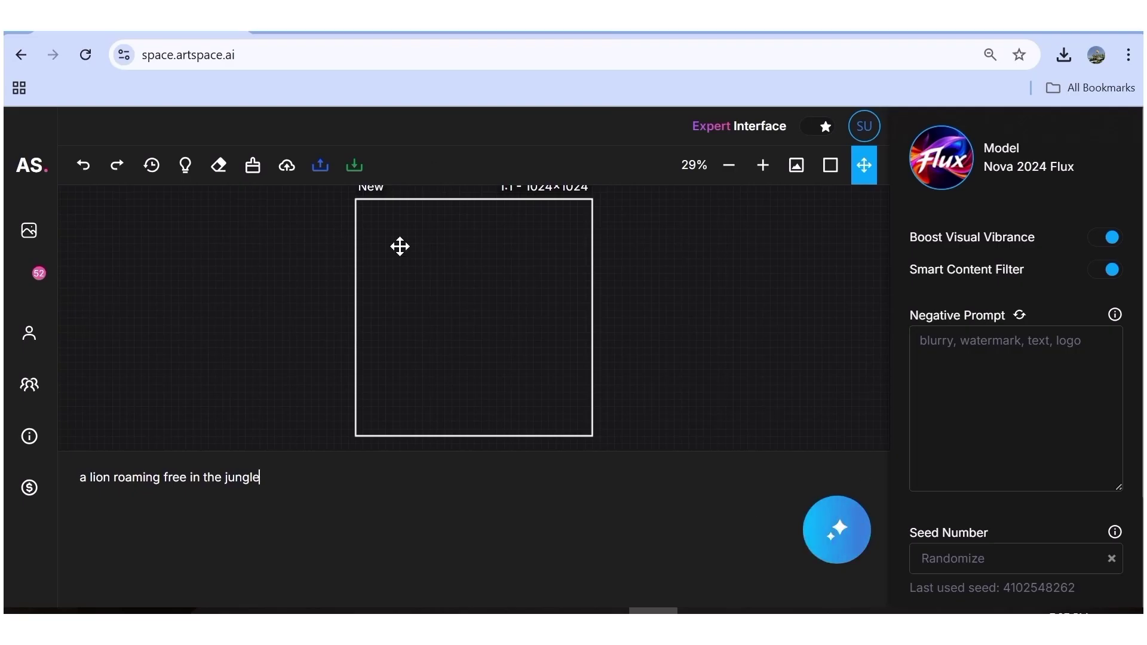
click(826, 537)
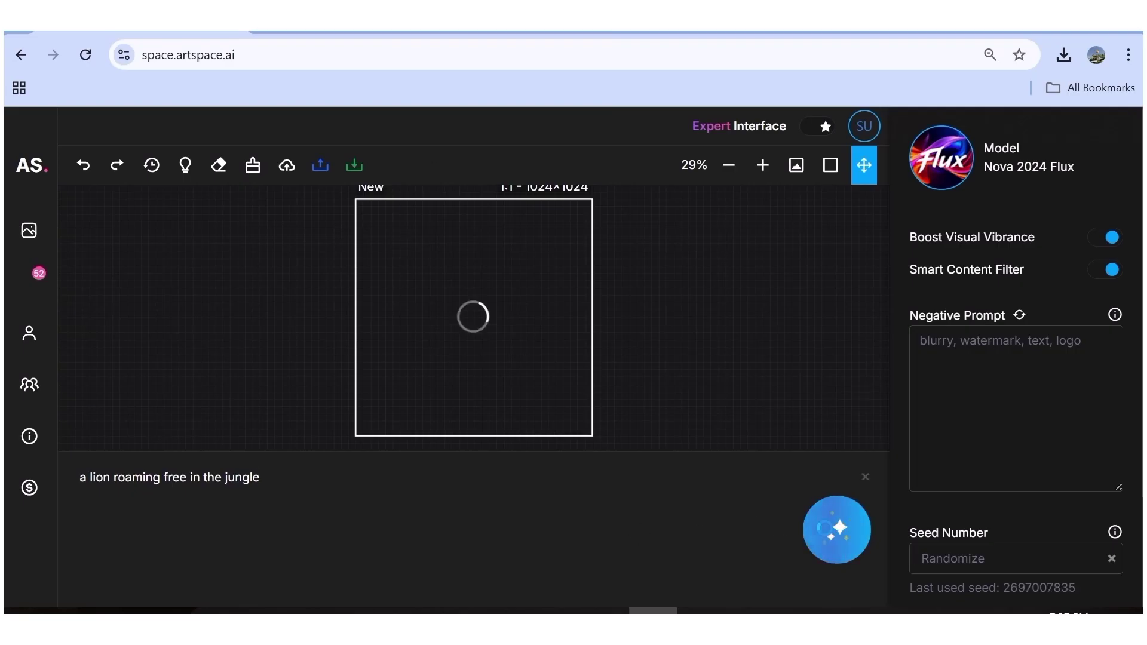
drag(385, 323, 362, 323)
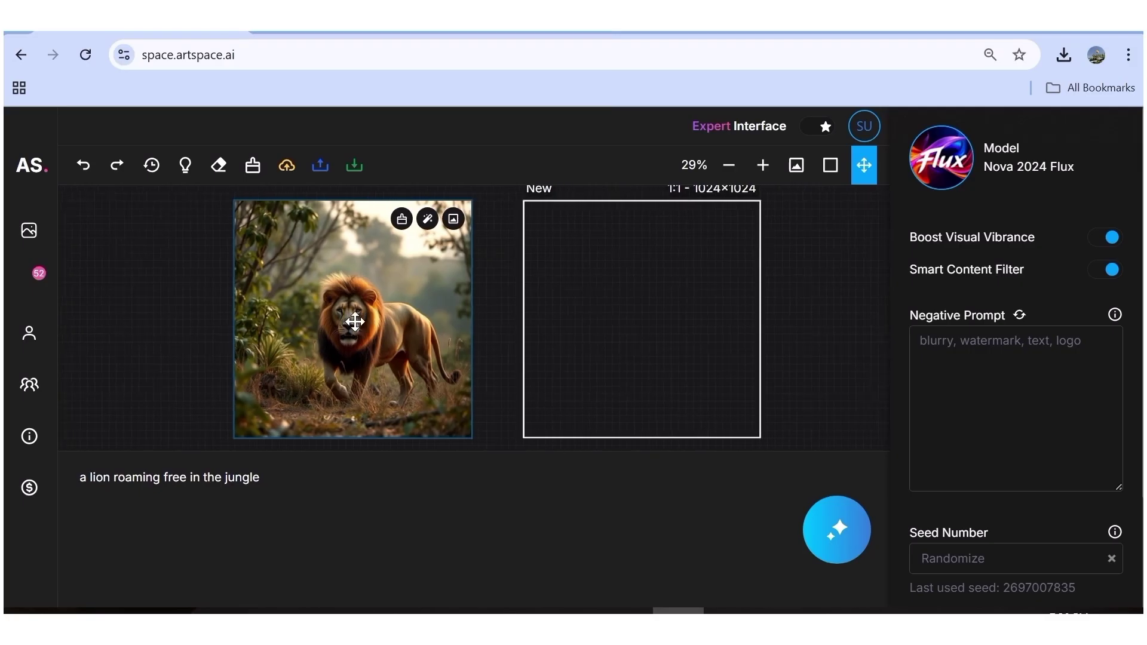
Step: Extend the lion image to the right by overlapping its right part with the 1024×1024 frame and generating with the same prompt
click(864, 174)
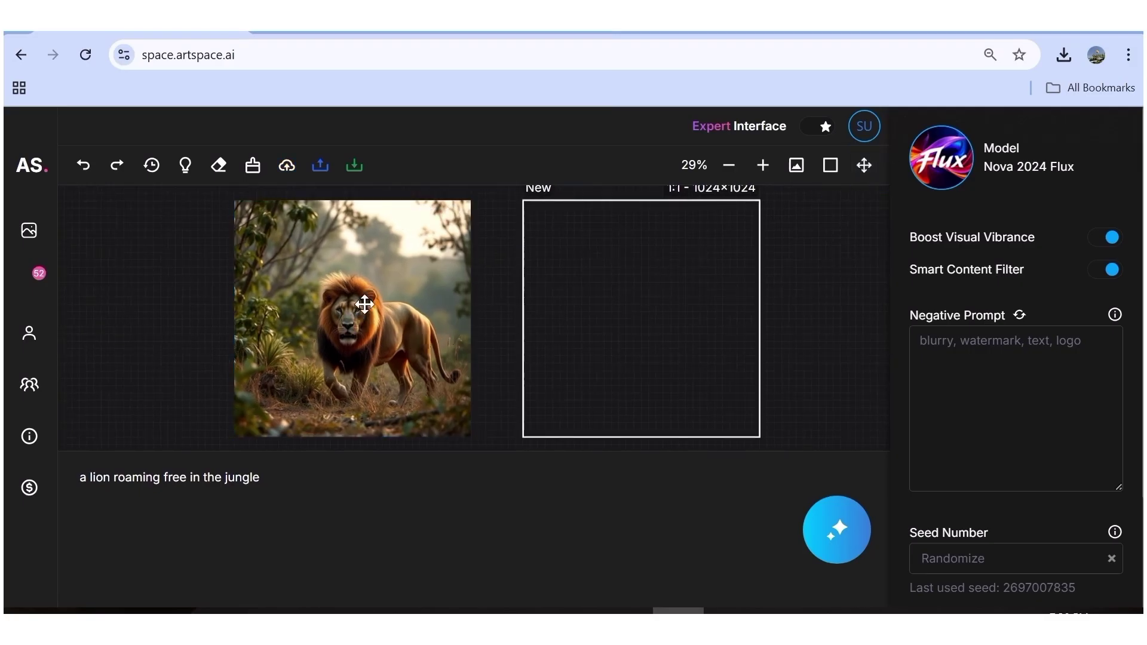
drag(646, 330, 469, 330)
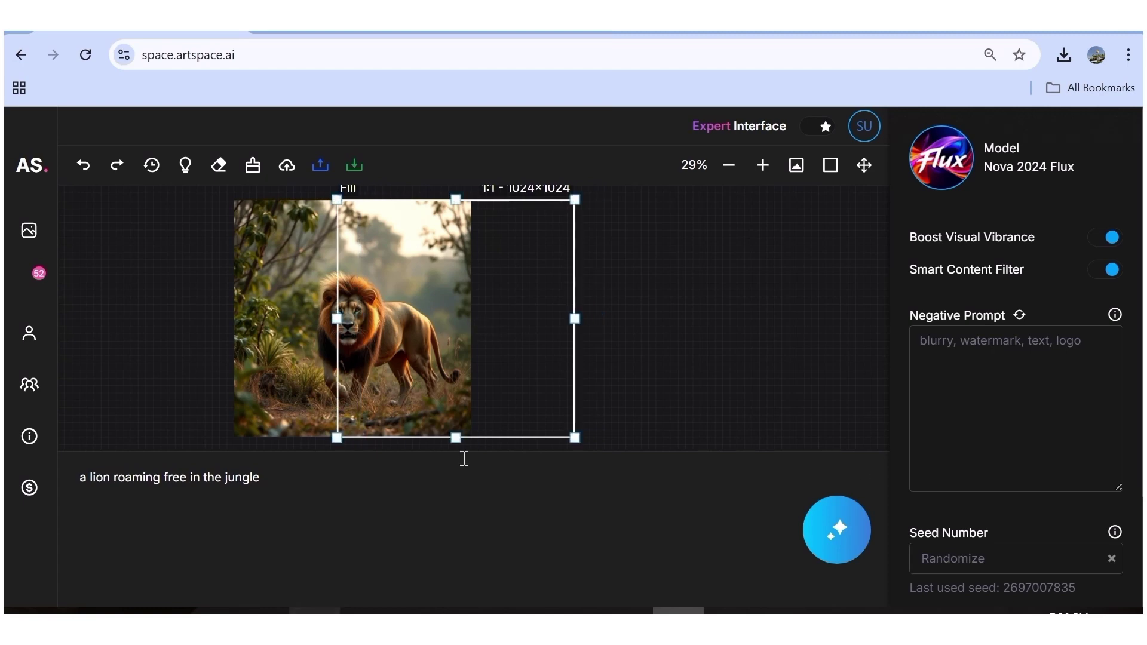
drag(258, 476, 77, 483)
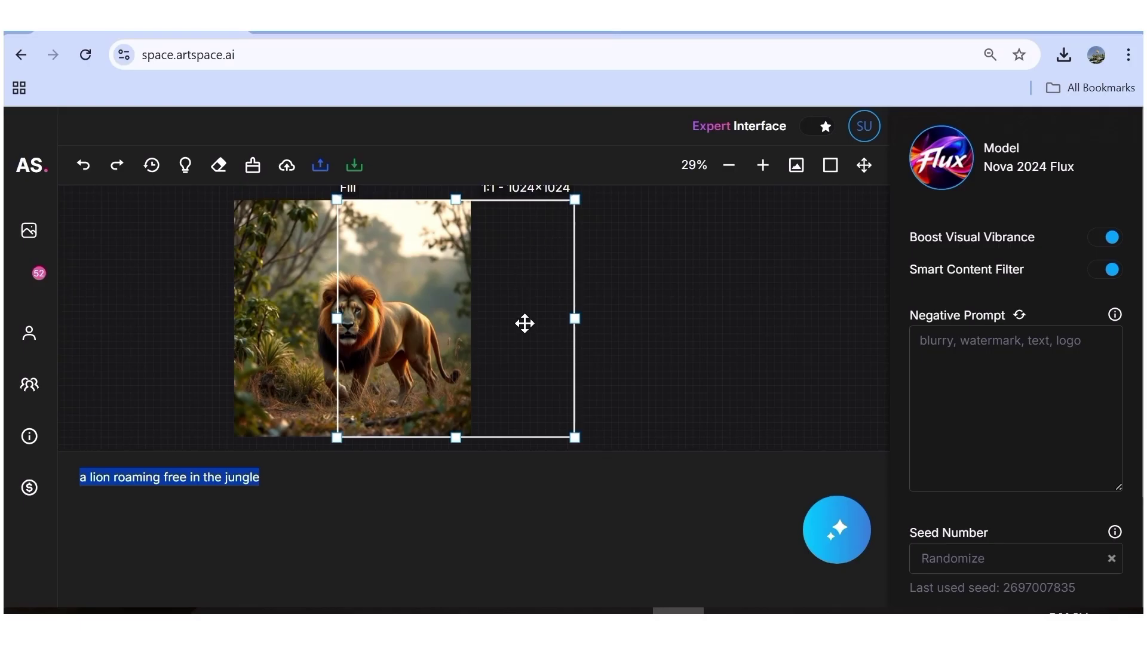
click(297, 487)
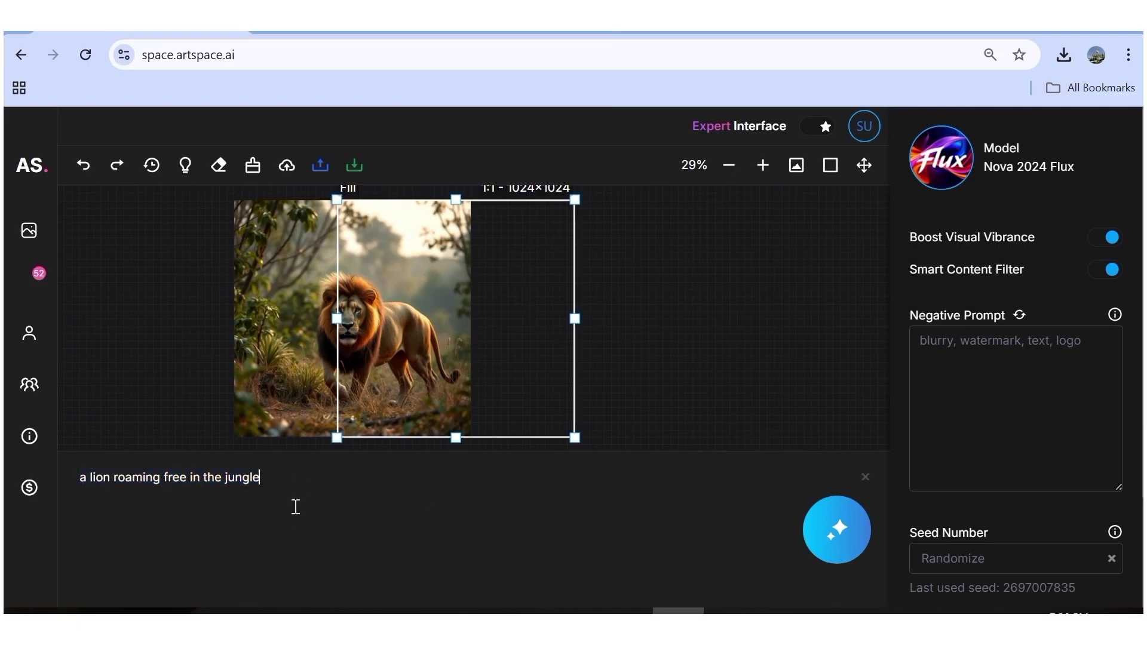
click(830, 533)
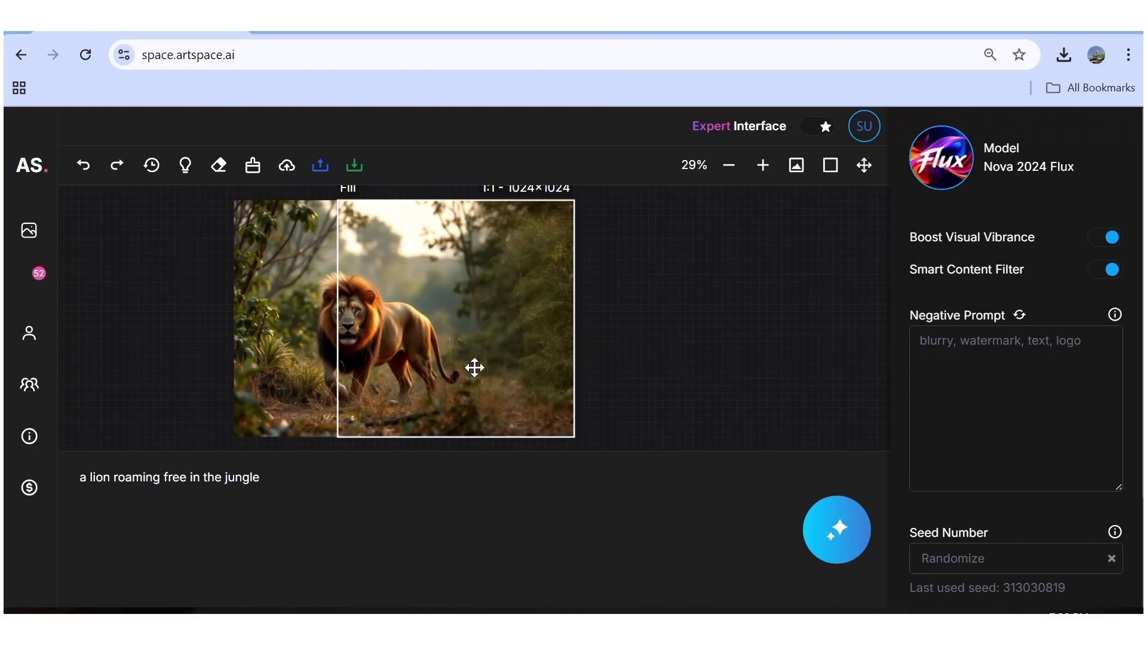
Step: Move the frame clear of the extended lion image, shift the whole image left and bring the frame closer to it
drag(494, 328, 799, 315)
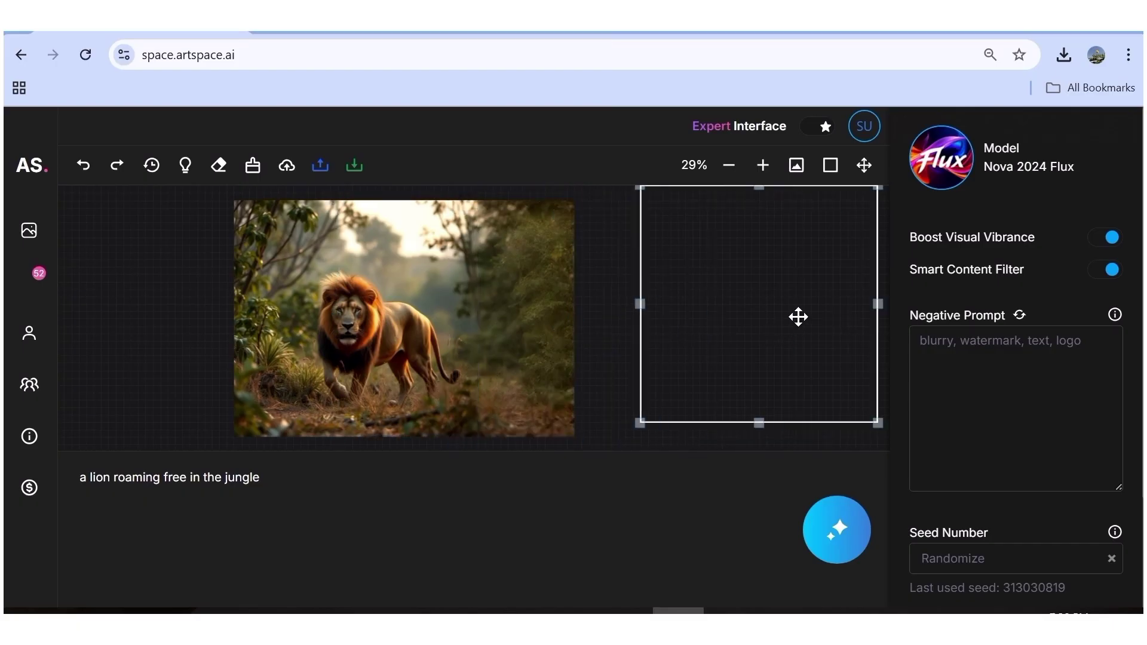
drag(456, 304, 369, 306)
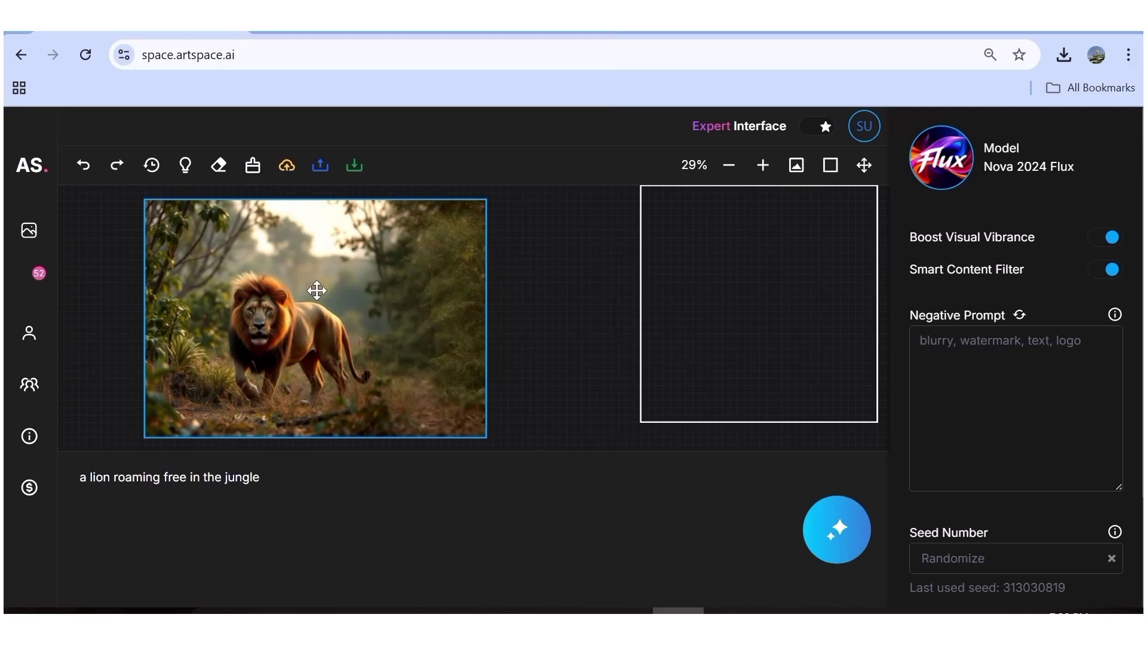
drag(704, 331, 602, 346)
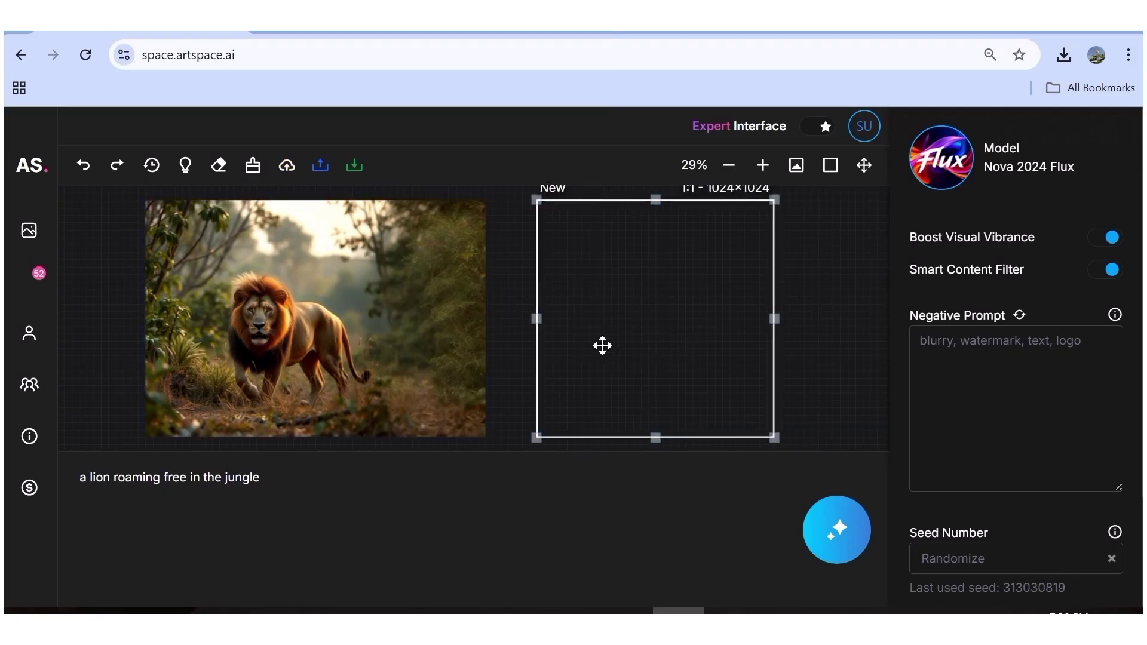
Step: Undo the lion image's move and its extension, and redo the extension
click(85, 171)
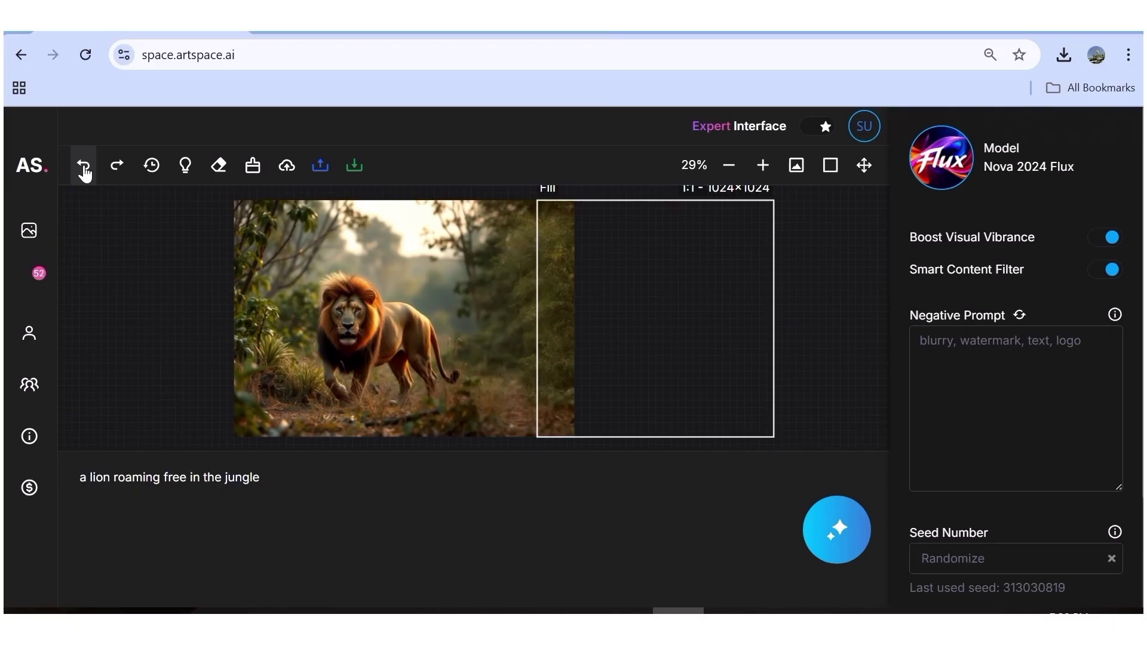
click(84, 171)
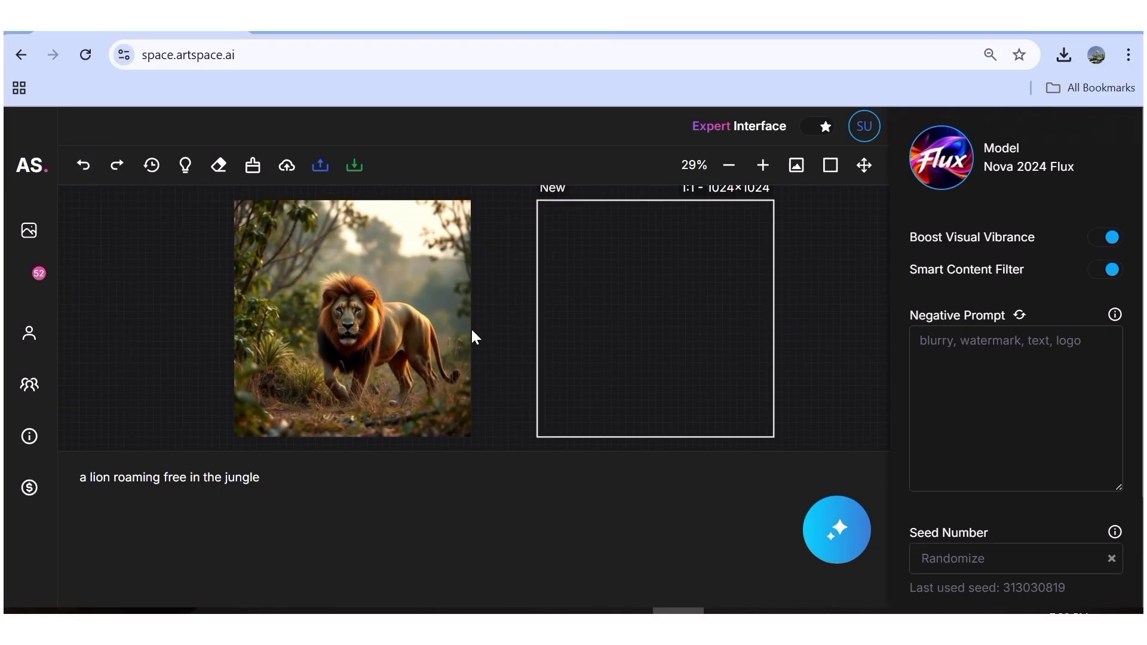
click(120, 173)
Step: Move the frame clear of the extended lion image, and select the image to view its download options without downloading
drag(691, 317, 733, 303)
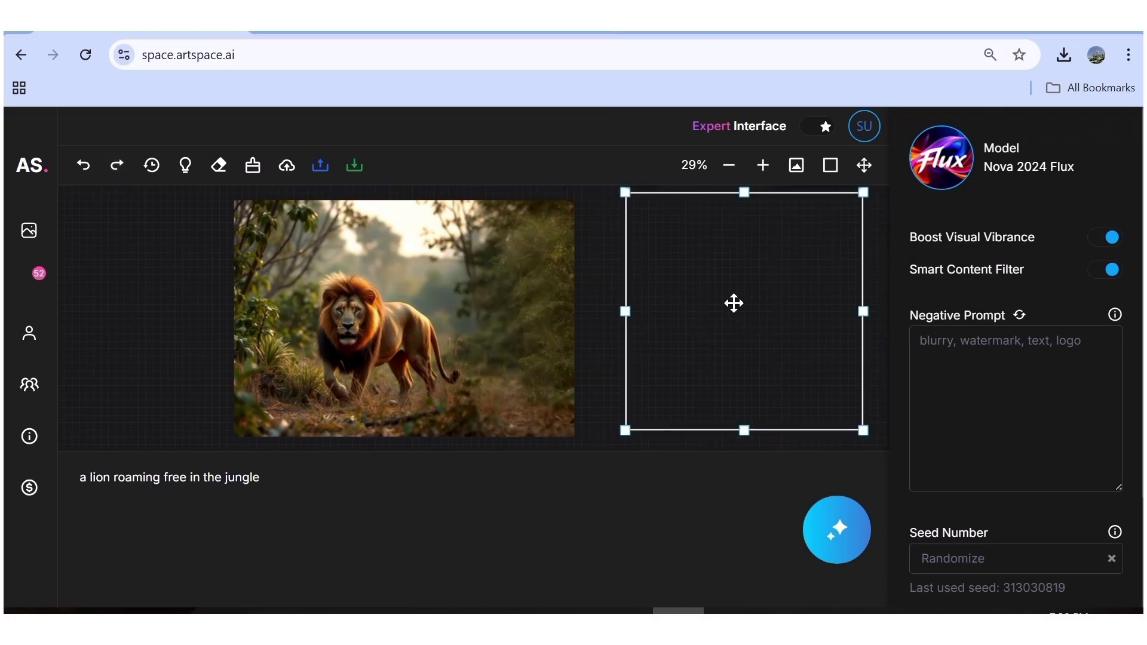
click(506, 359)
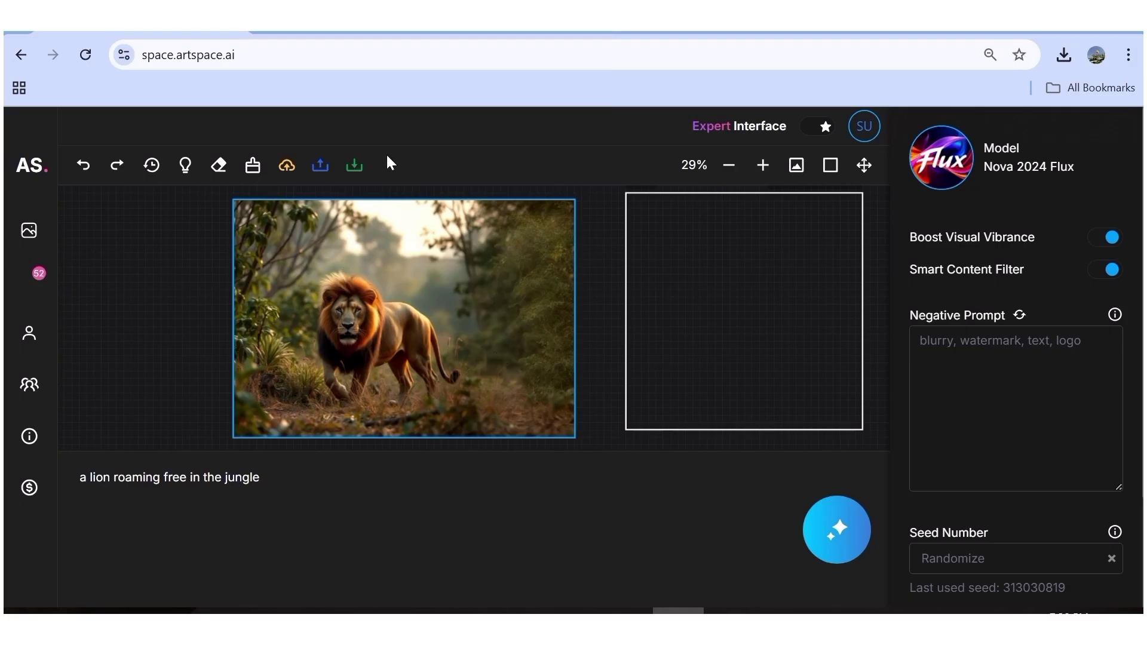
click(355, 165)
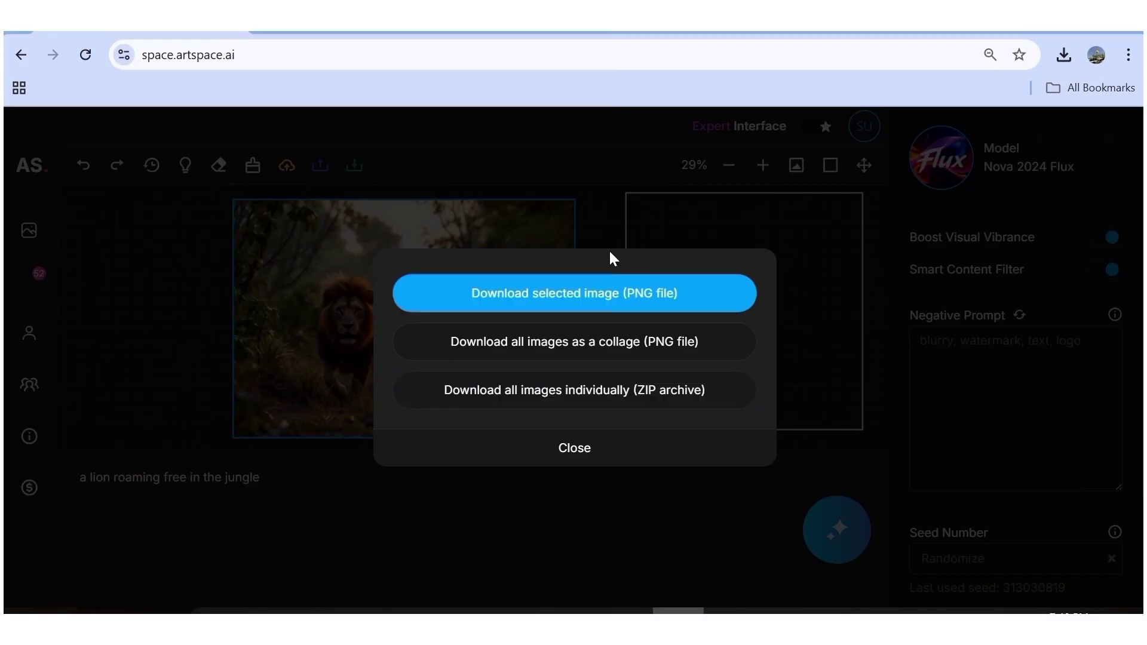
click(573, 451)
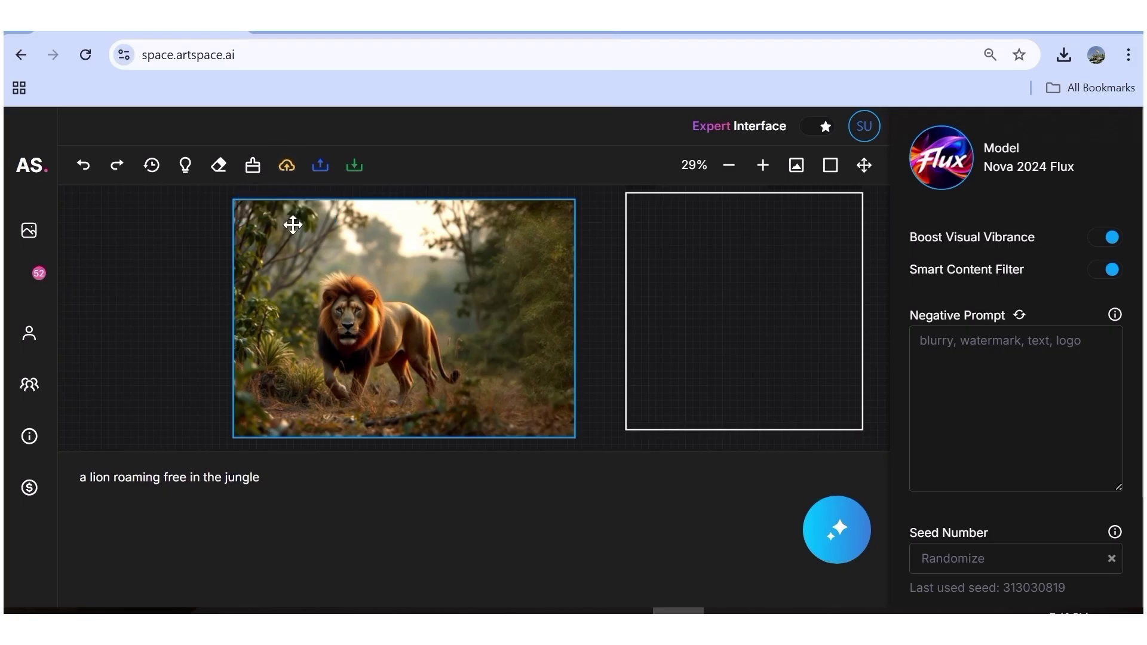
Step: View the public gallery upload confirmation for the extended lion image and the clearing options, closing both without applying anything
click(286, 166)
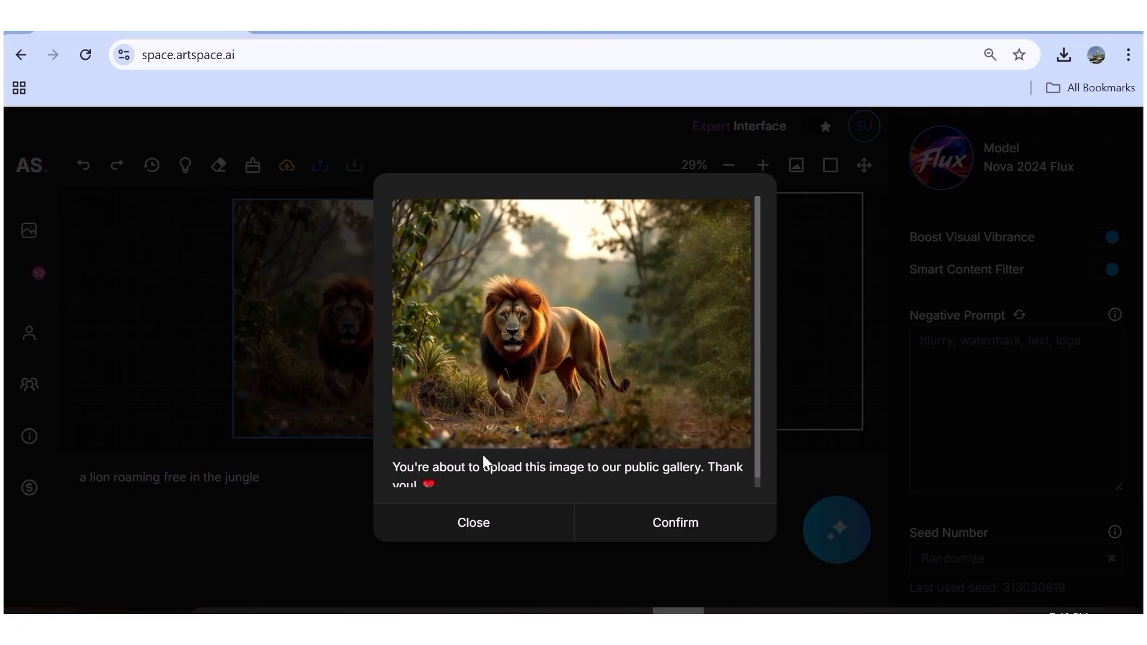
scroll(482, 454, down, 1)
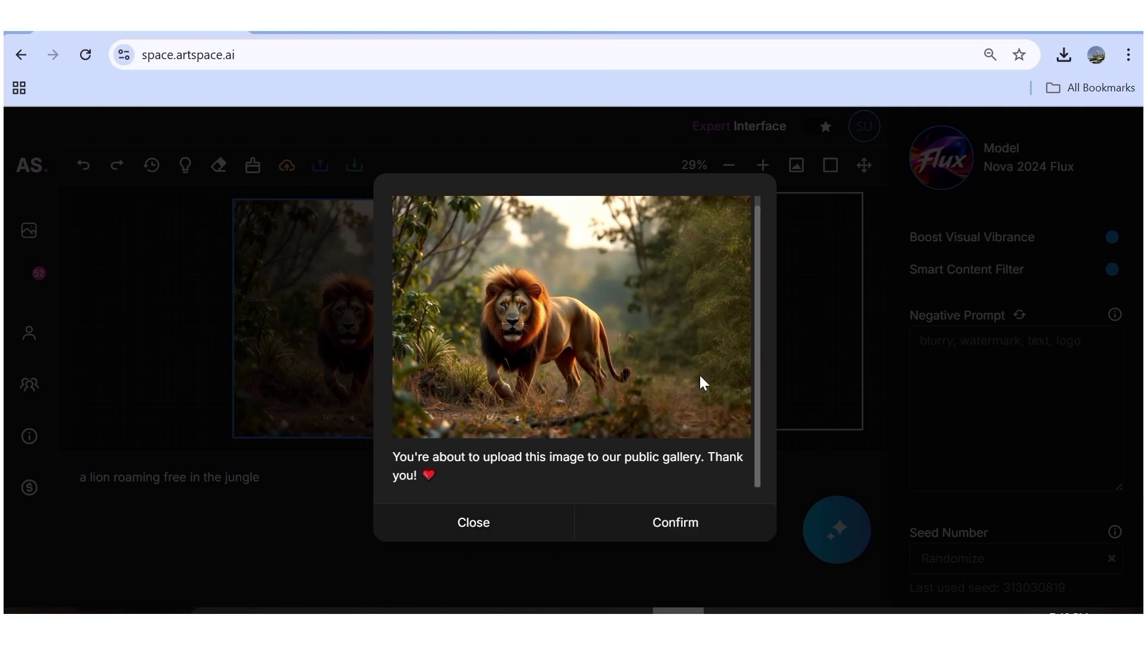
scroll(721, 326, up, 1)
click(473, 525)
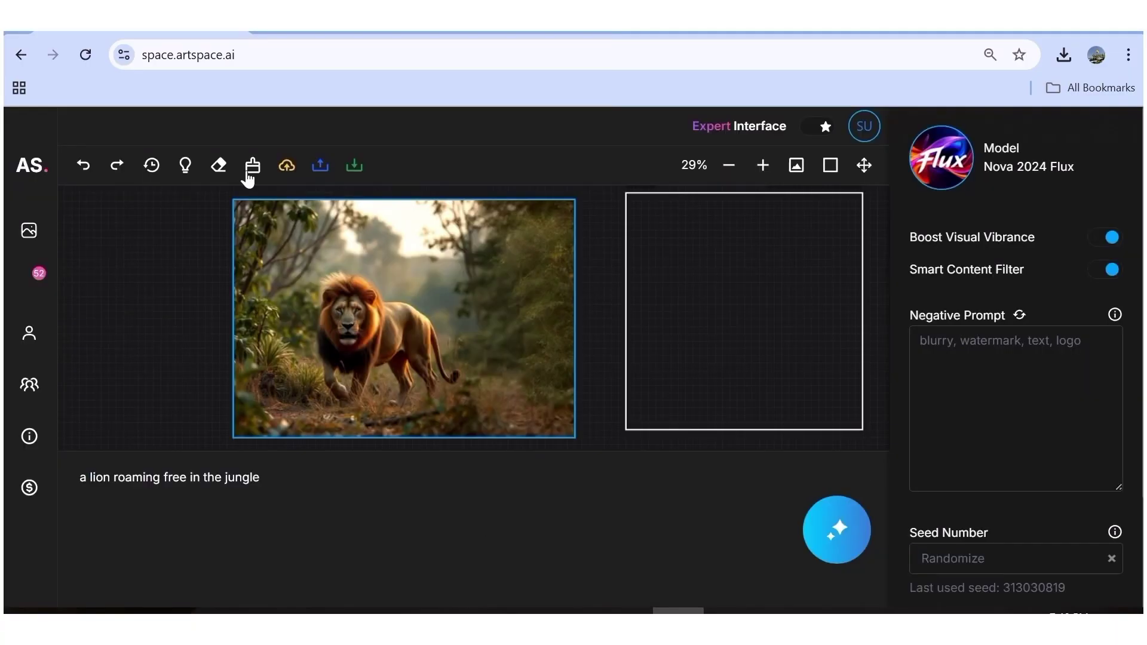
click(251, 168)
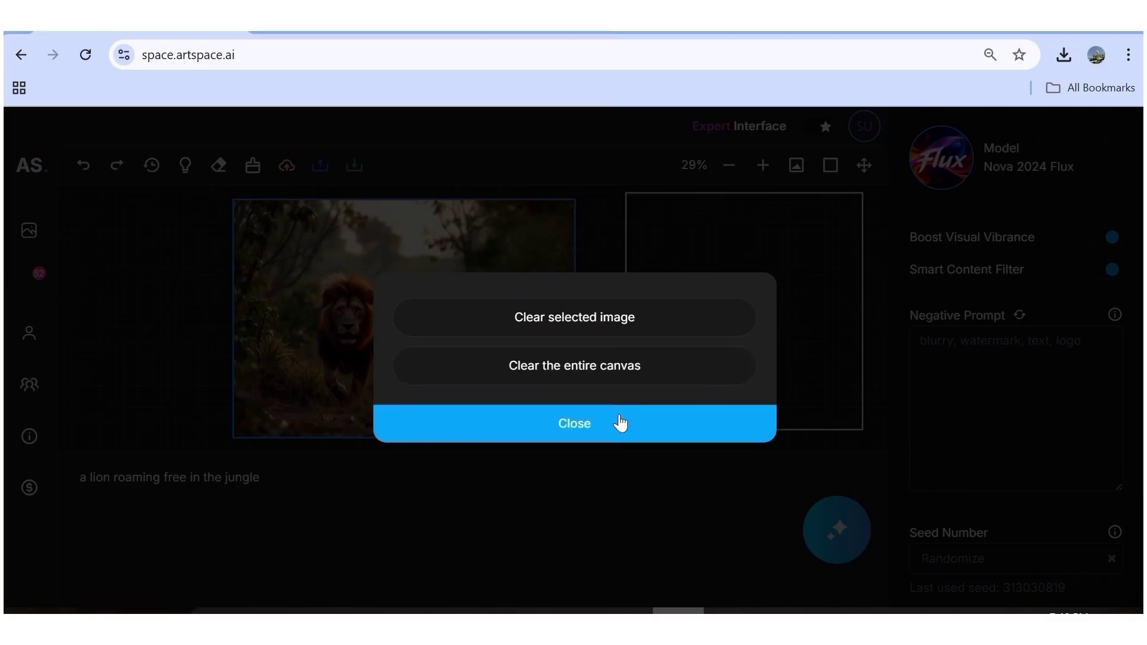
click(604, 435)
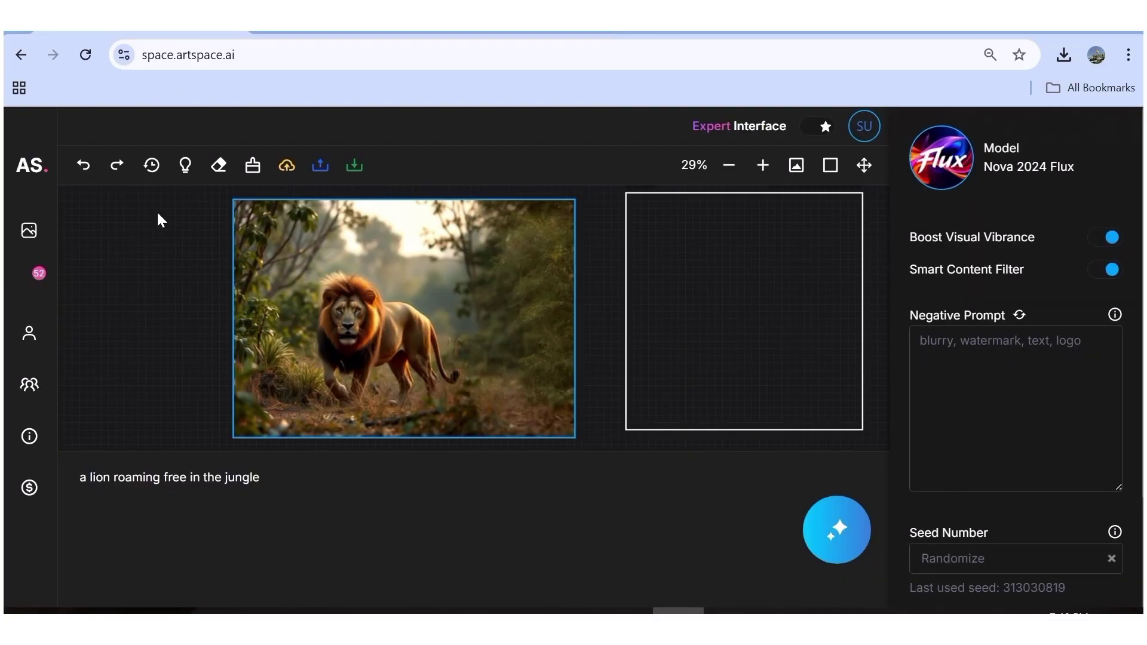
Step: Review the generation history with its prompts, dimensions, seeds and recovery options, and close it
click(149, 165)
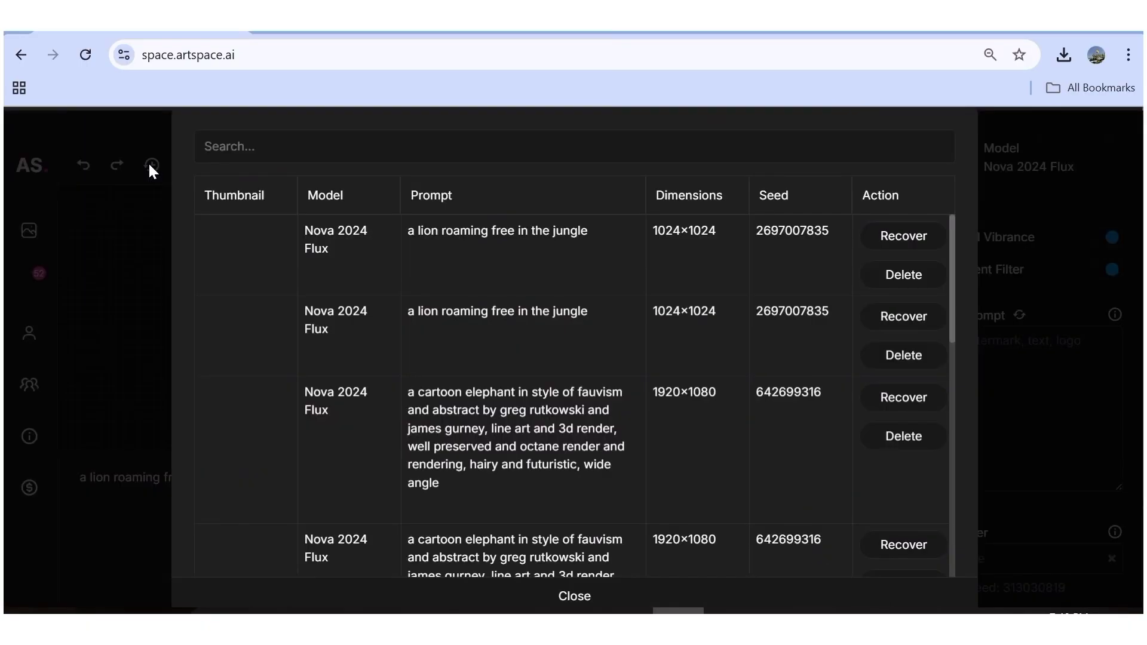
scroll(430, 353, down, 15)
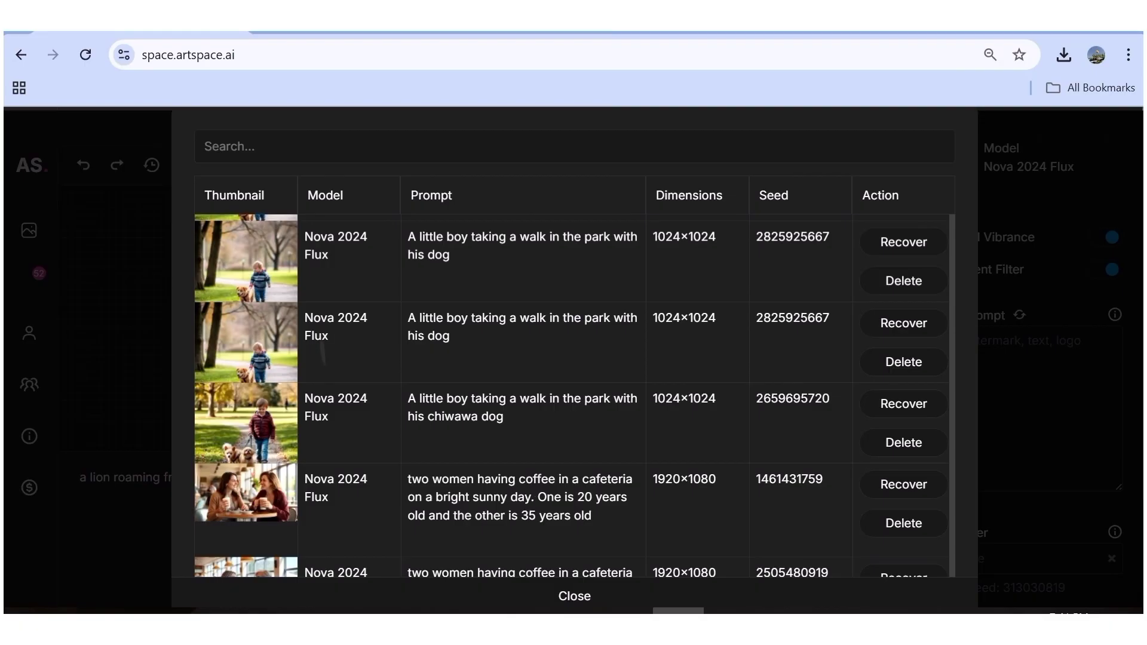
scroll(328, 505, down, 10)
scroll(330, 507, up, 5)
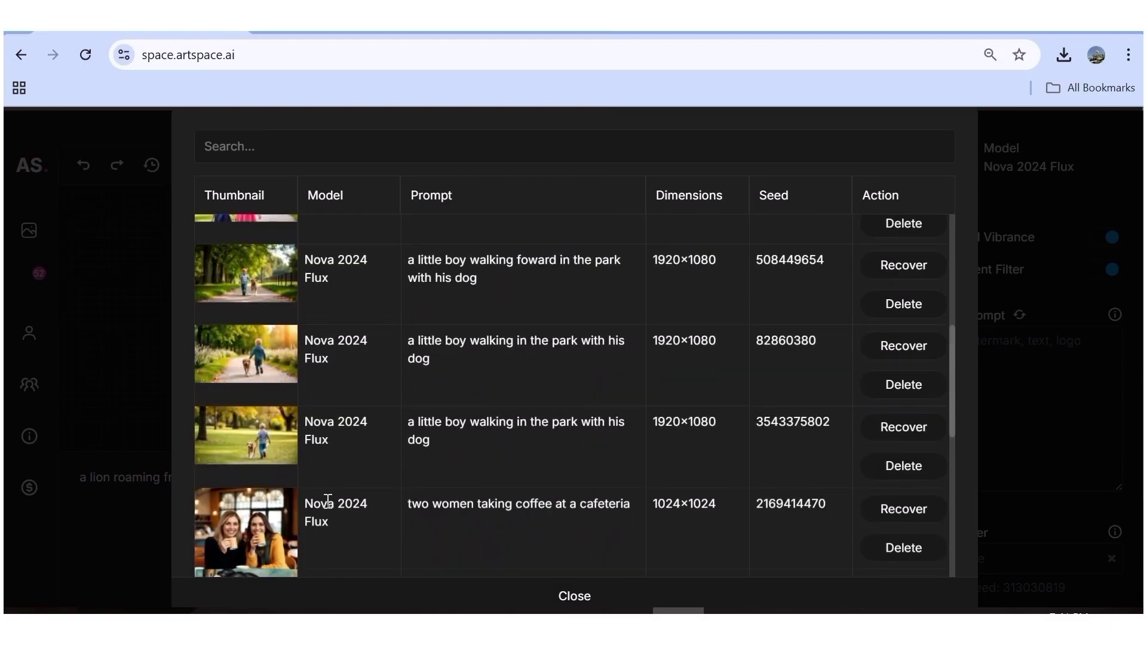
scroll(330, 507, down, 3)
scroll(327, 508, up, 10)
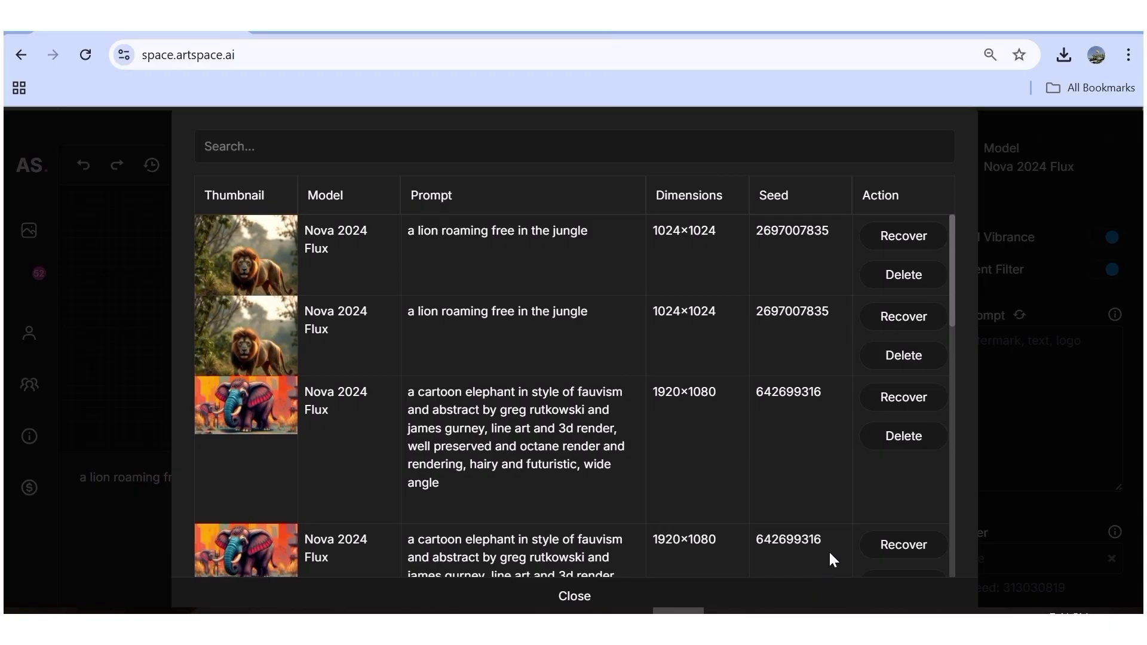
key(ctrl+minus)
click(567, 589)
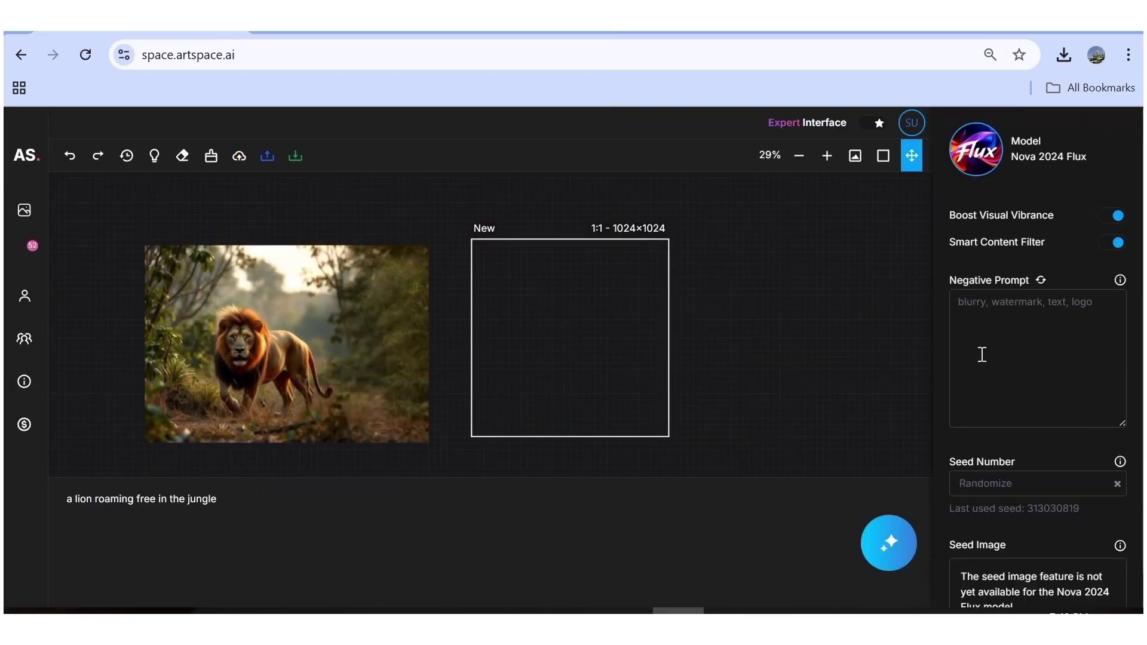
Step: Switch the model to Dream Studio and generate a 1024×1024 image with the prompt "cartoon boy"
click(1028, 156)
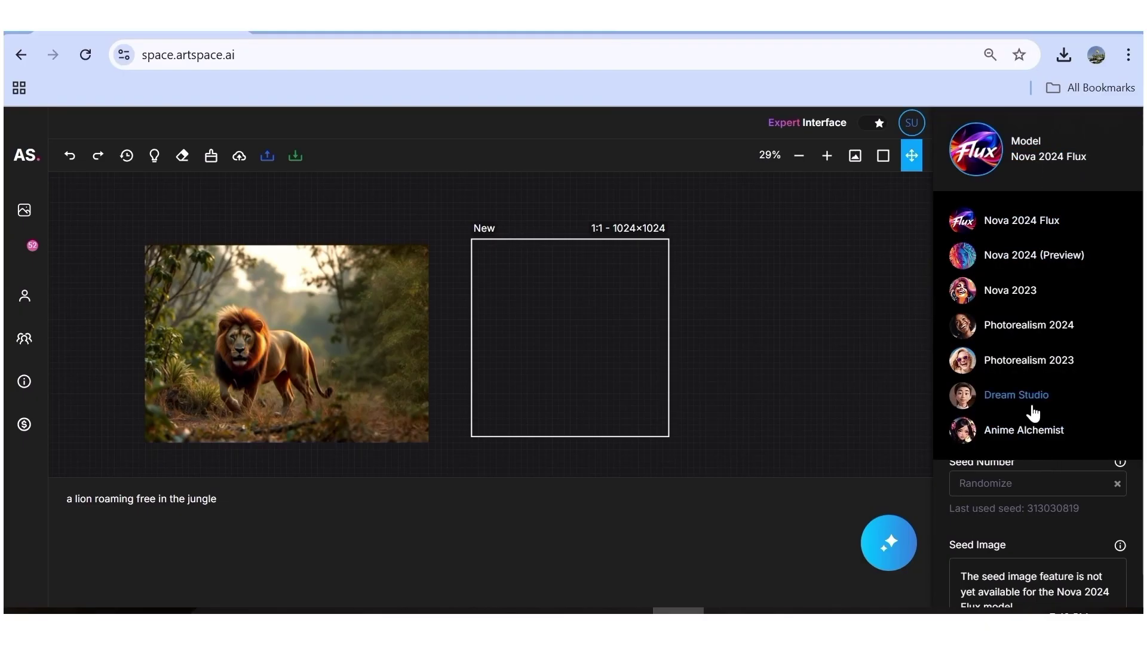
click(1017, 396)
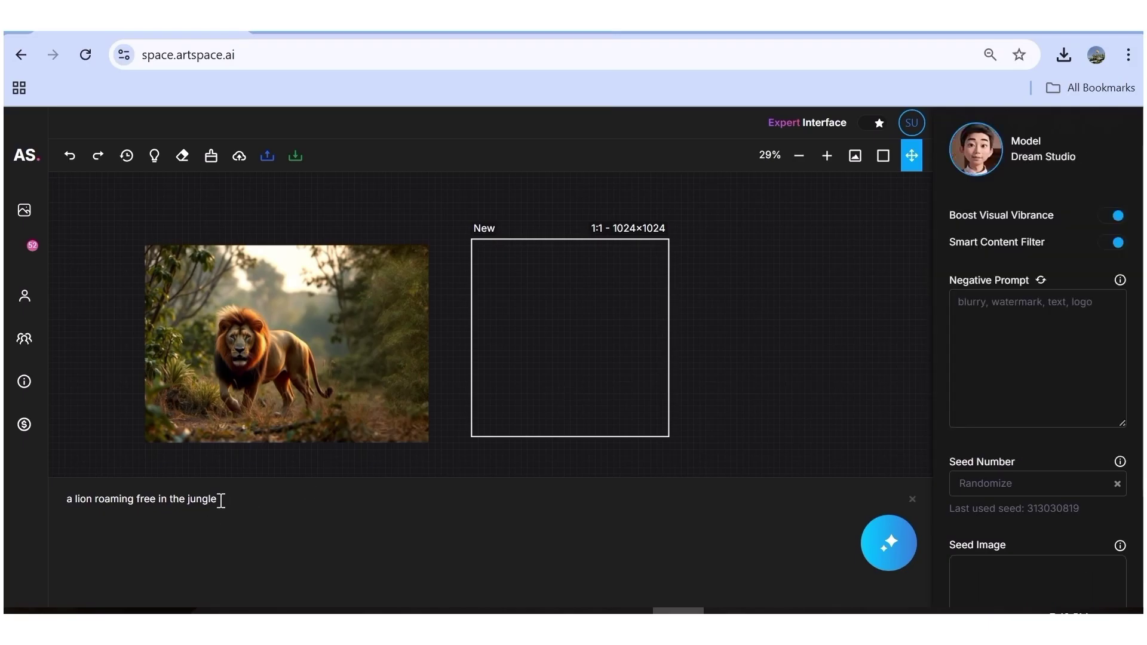
drag(221, 500, 57, 502)
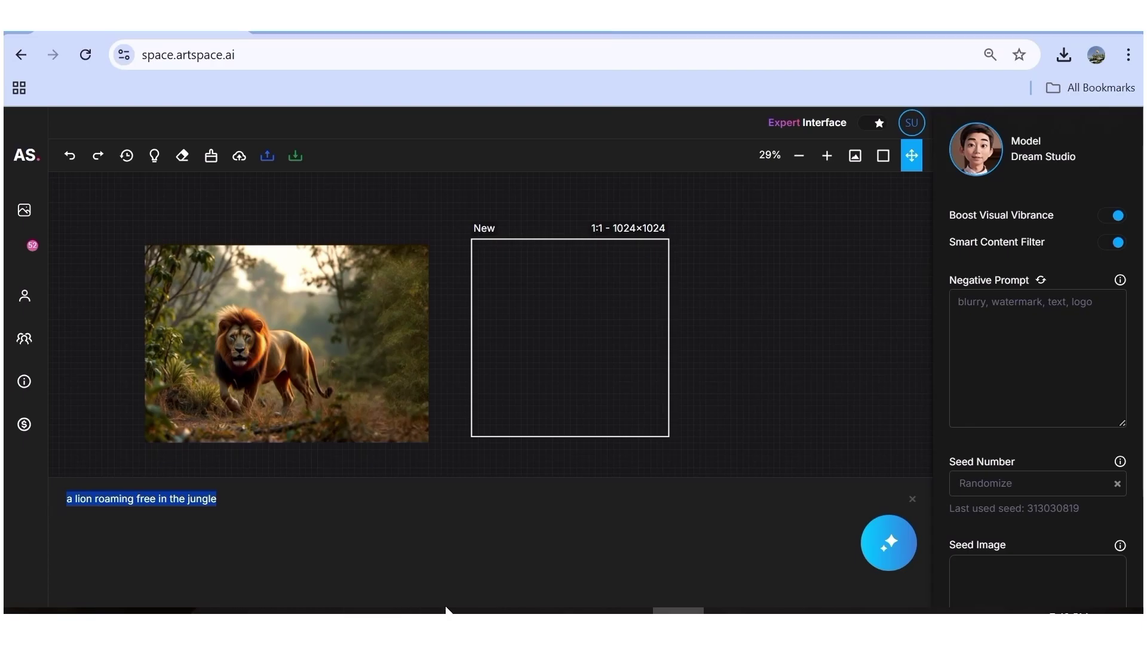
text(cartoon boy)
click(887, 543)
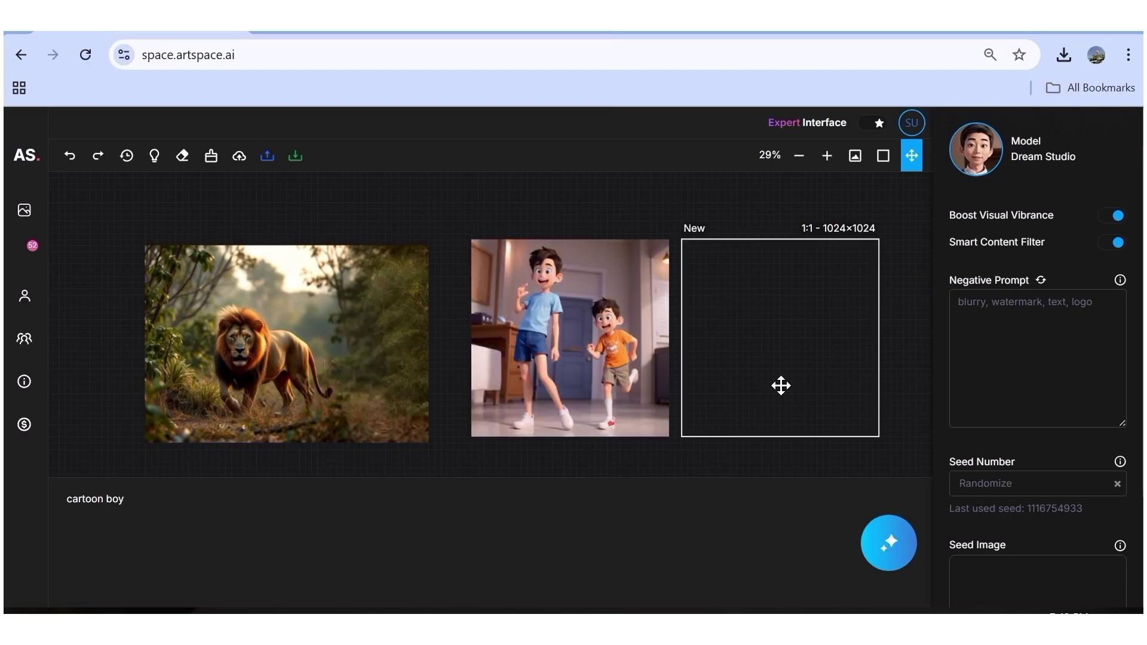
Step: Inspect the generated cartoon boys image, line up the empty frame with its top edge and select the image again
click(572, 337)
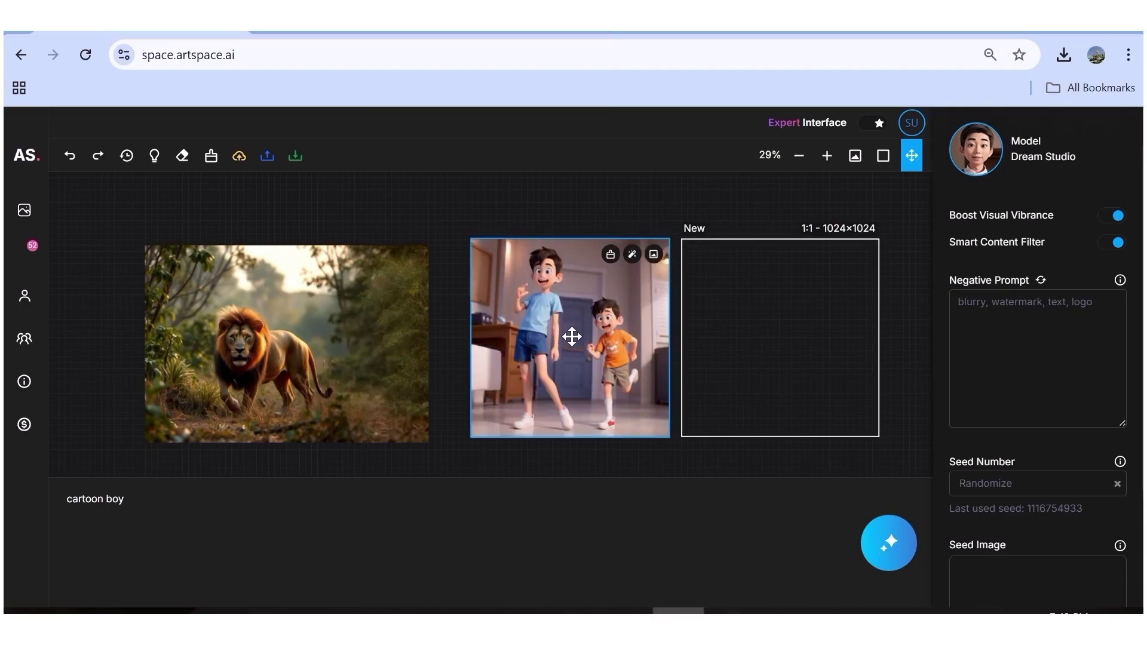
scroll(572, 336, up, 4)
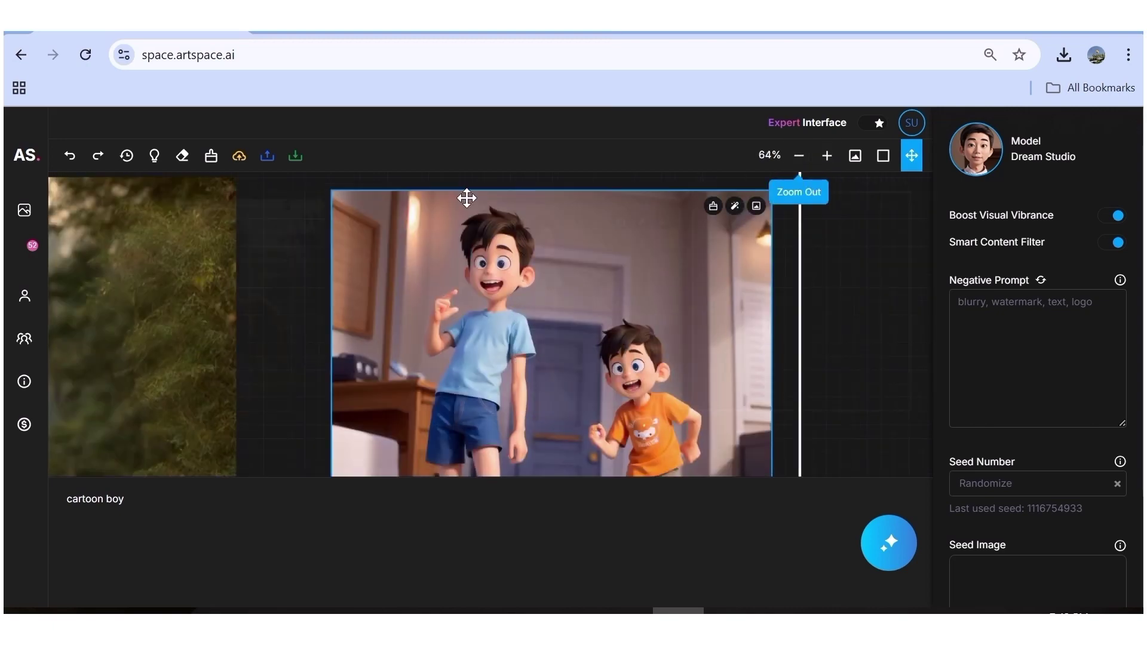
scroll(587, 220, down, 3)
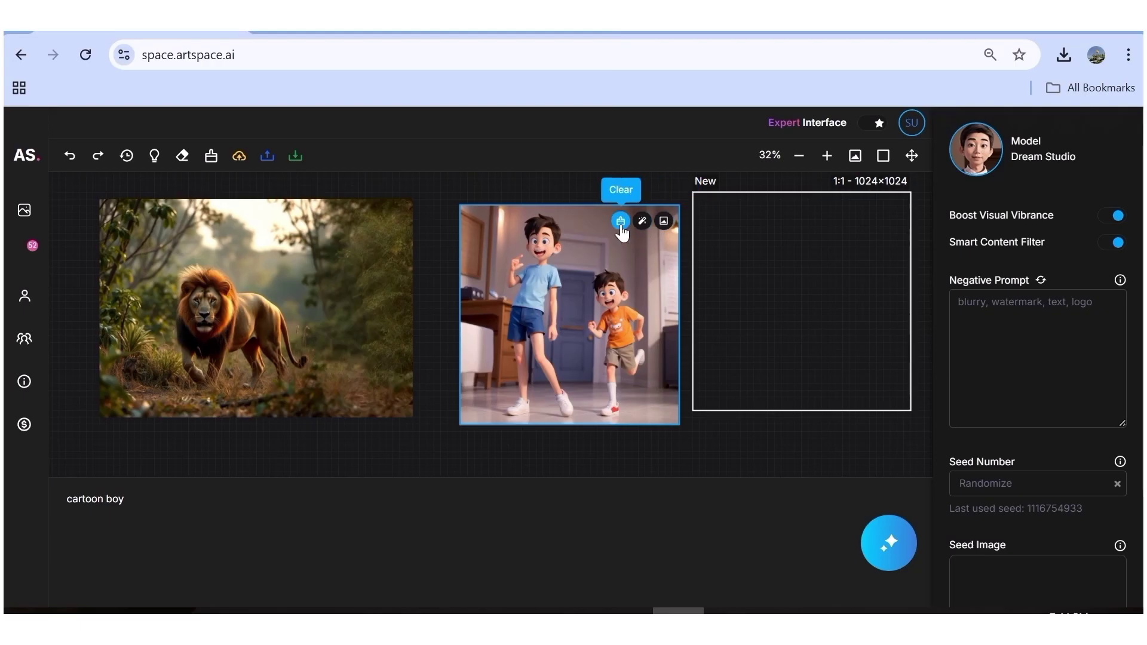
click(663, 222)
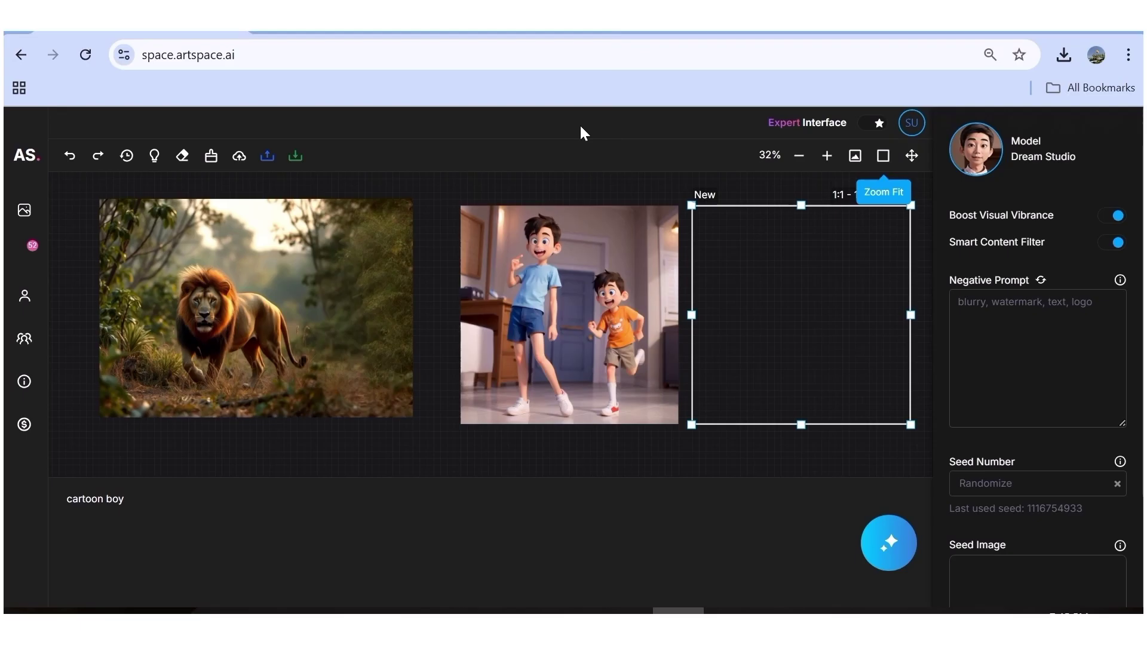
click(620, 277)
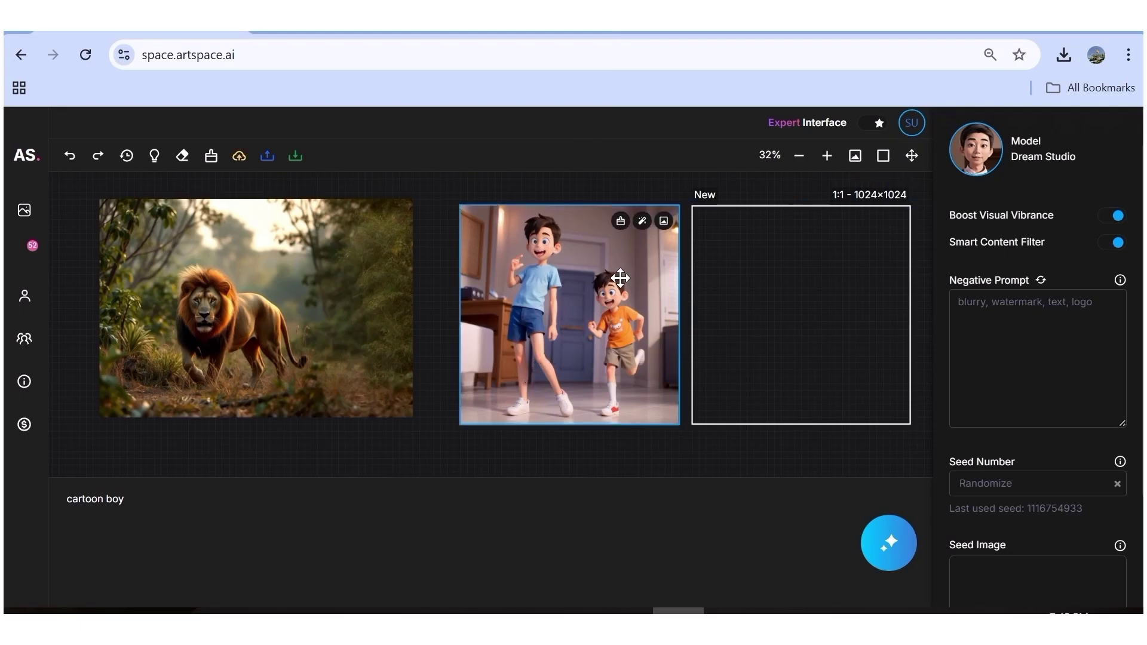
Step: Look through the editing tools for the cartoon boys image and upscale the image
click(642, 222)
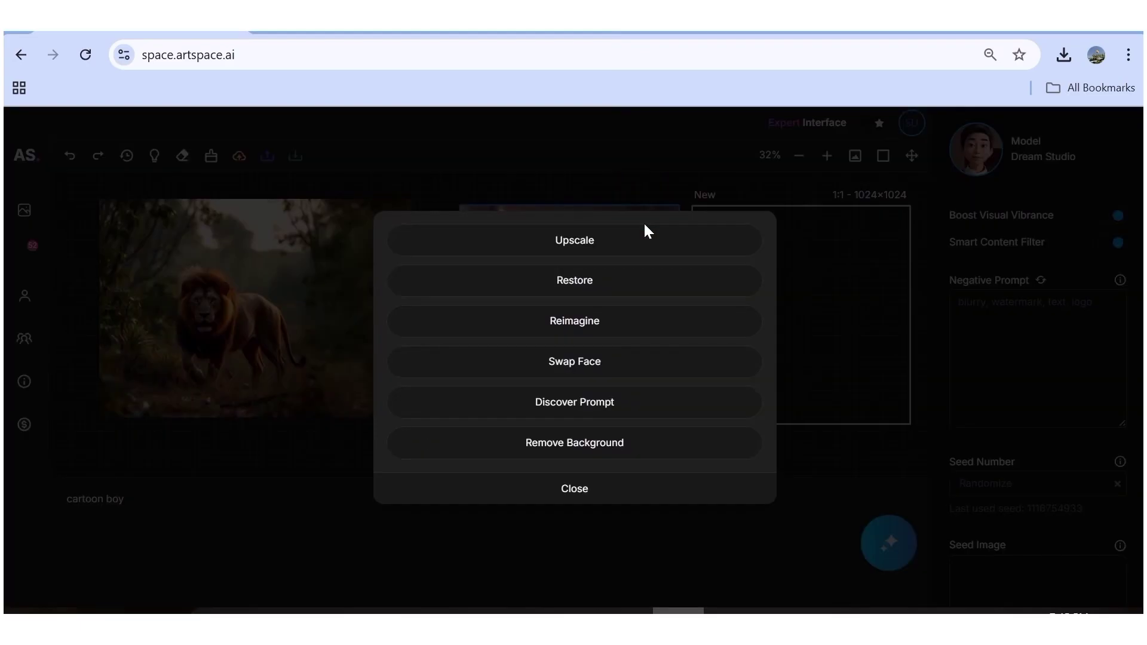
click(606, 492)
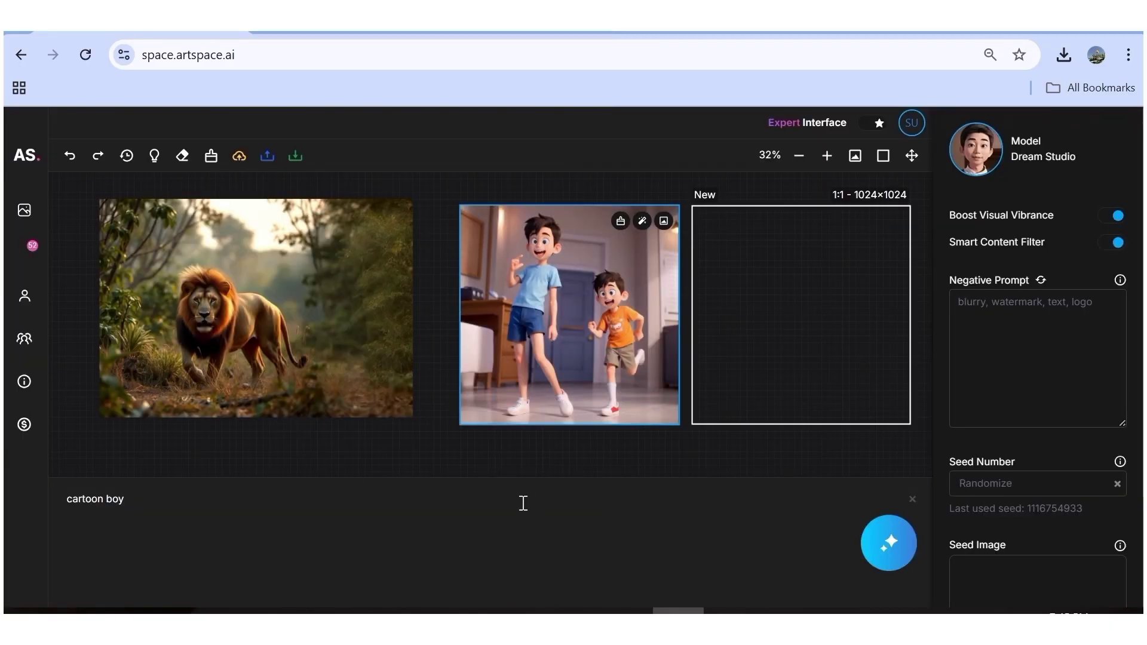
click(355, 240)
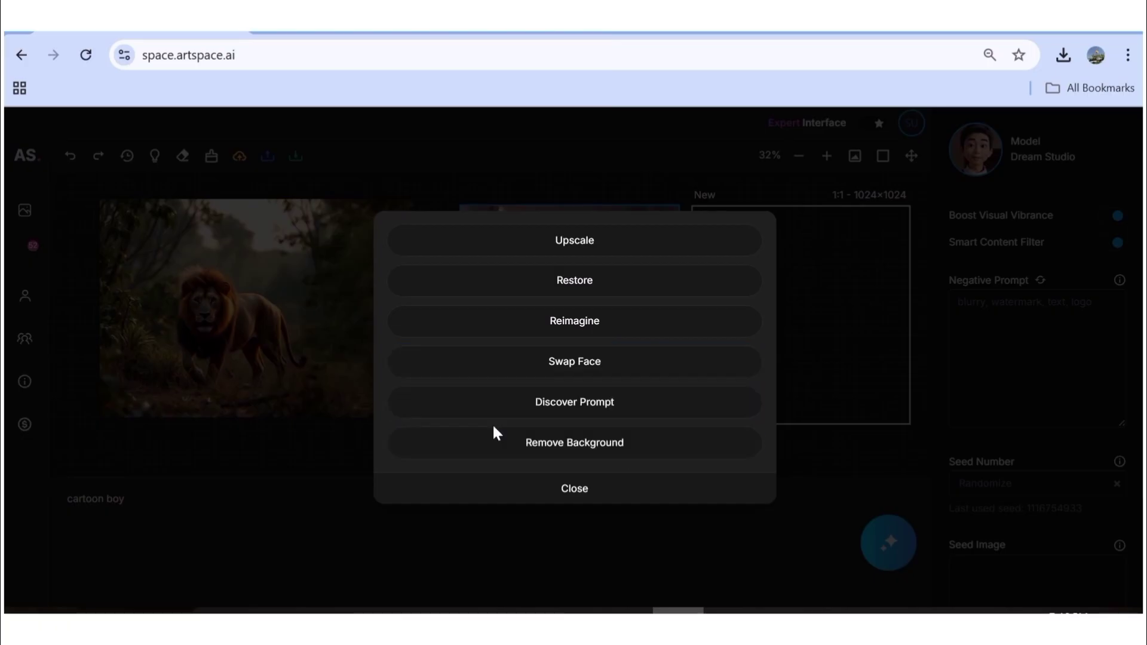
click(539, 245)
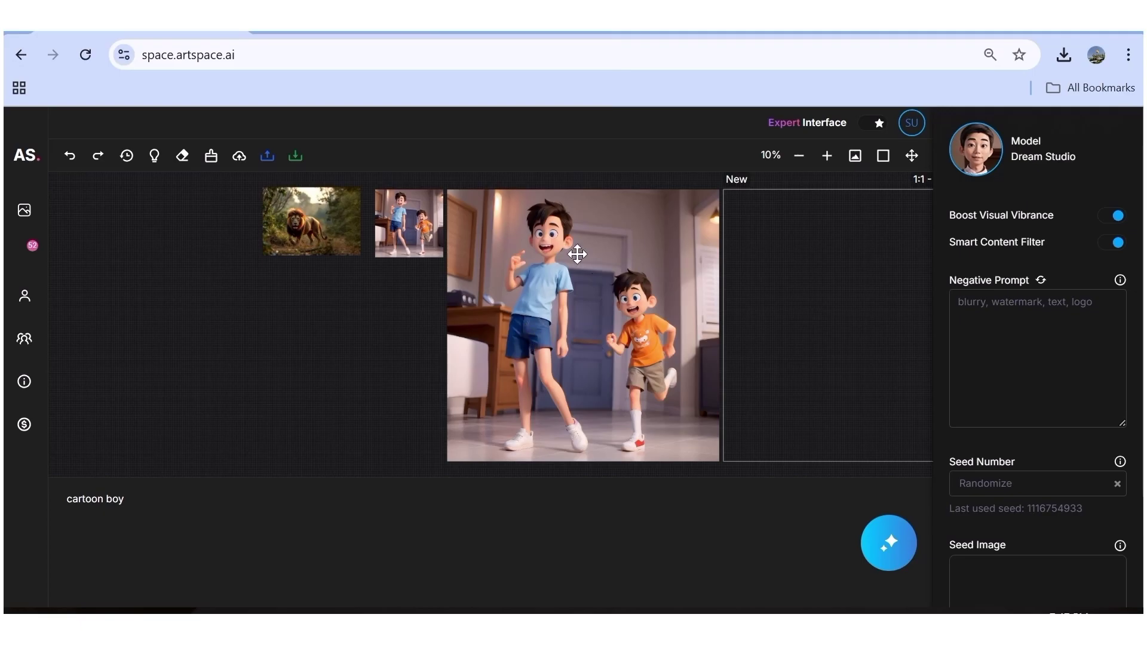
Step: Inspect the upscaled cartoon boys image up close and shift it slightly down on the canvas
scroll(572, 366, up, 1)
scroll(571, 366, up, 3)
drag(594, 307, 601, 348)
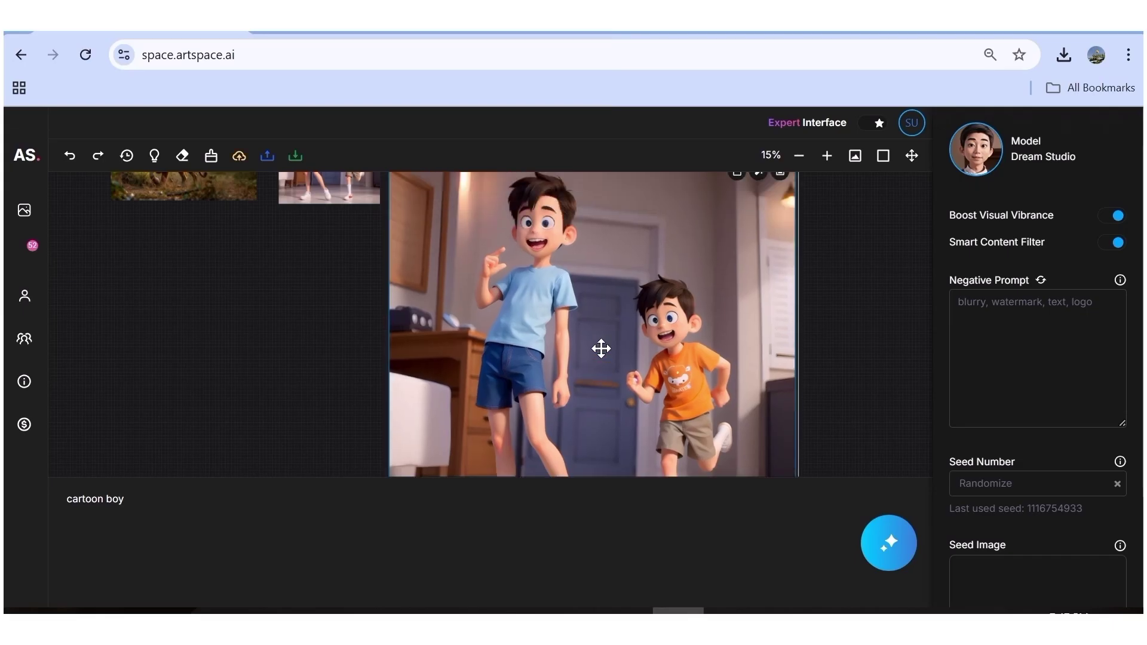
scroll(601, 348, down, 3)
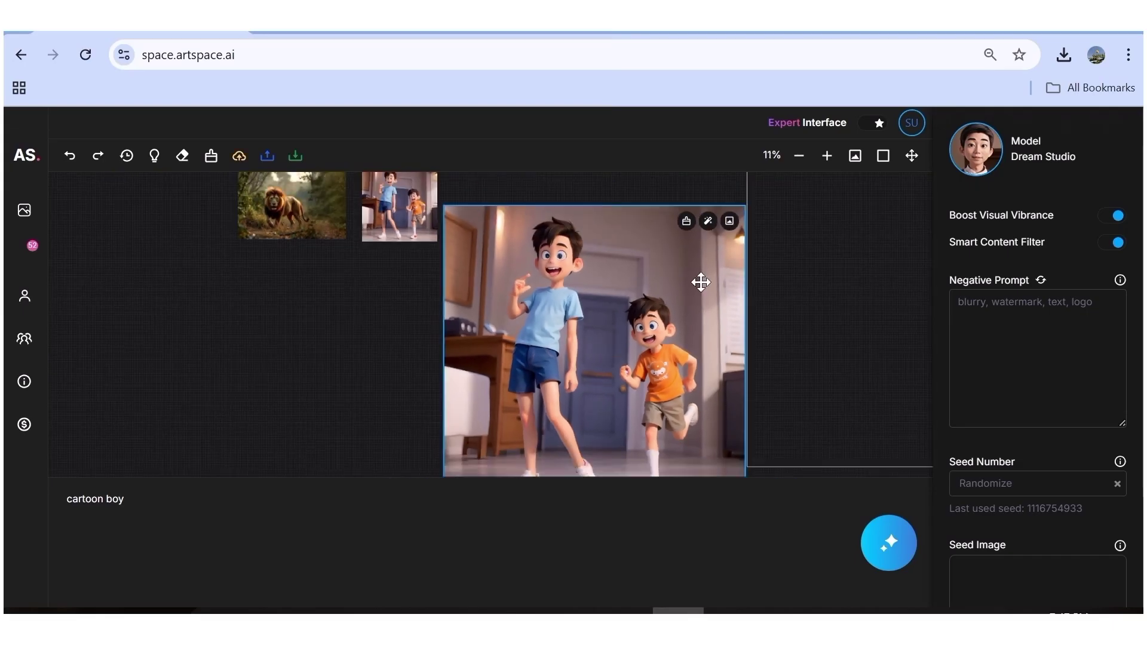
scroll(794, 323, down, 1)
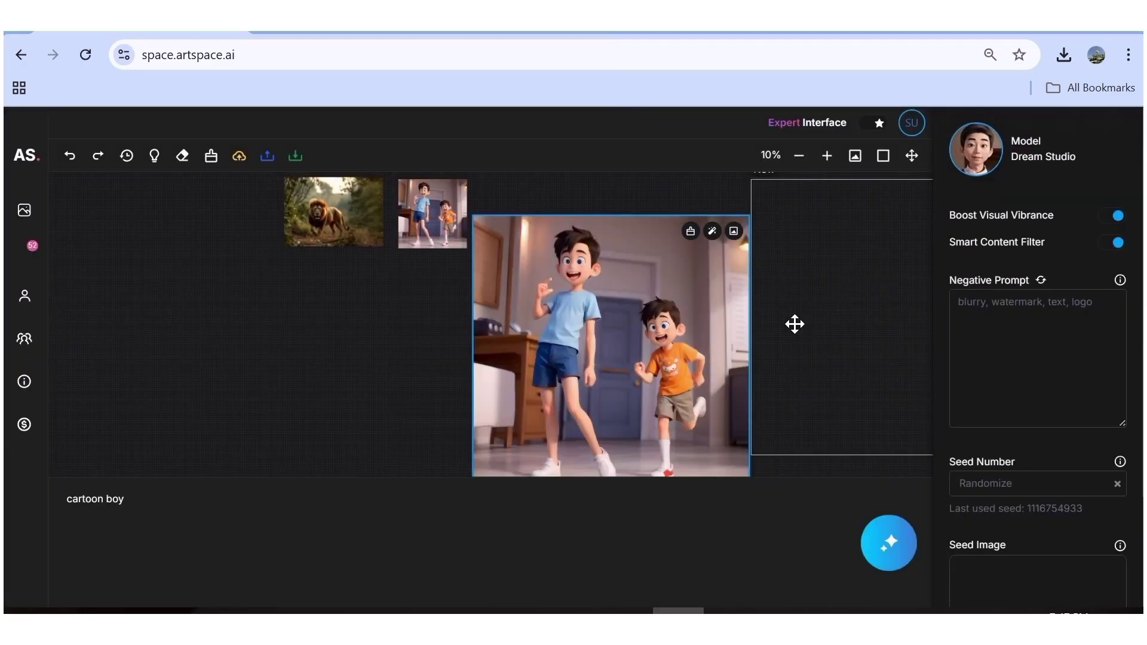
click(911, 155)
drag(360, 366, 182, 350)
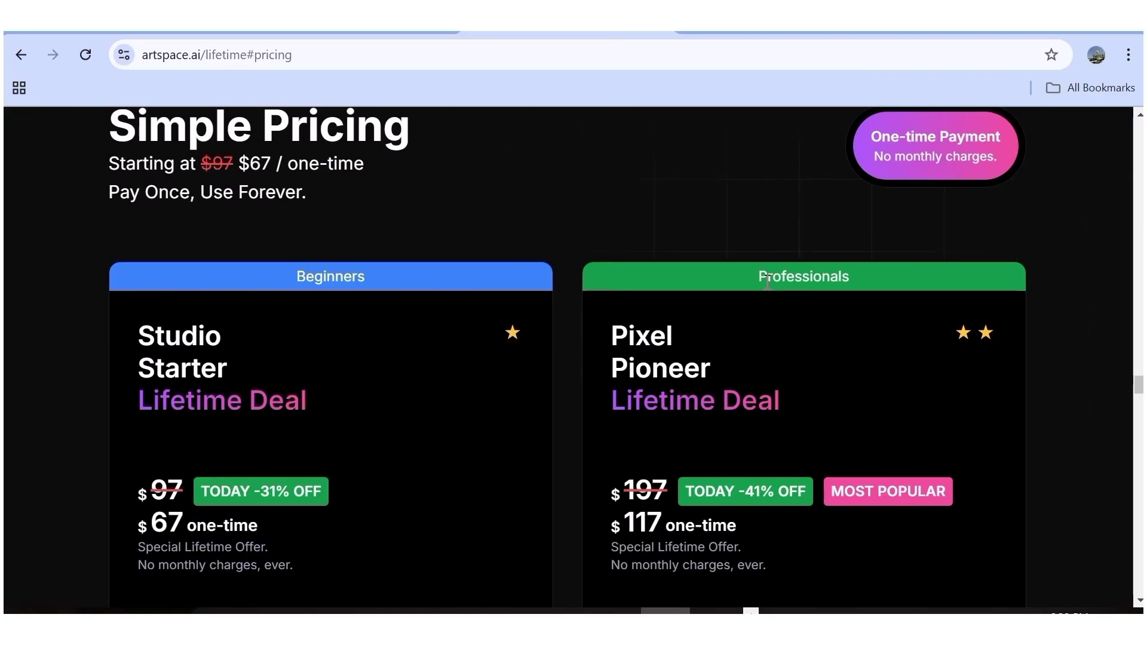
Step: Examine the ArtSpace.ai lifetime deal plans with their prices and monthly image allowances, and the subscription pricing page
scroll(766, 289, down, 1)
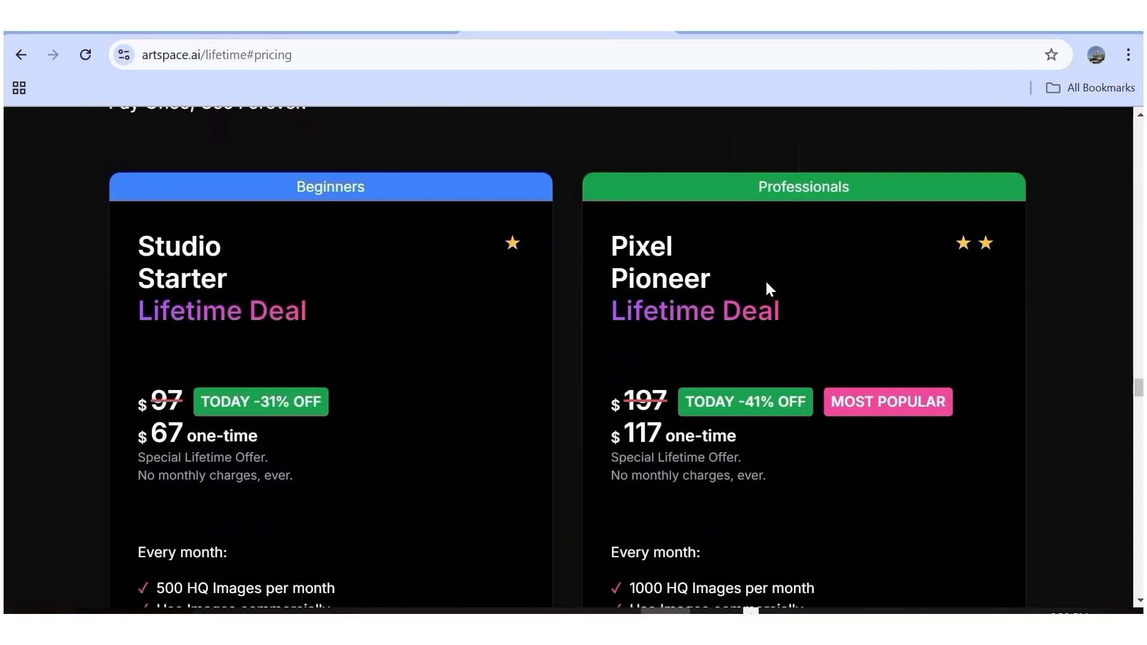
scroll(759, 288, down, 1)
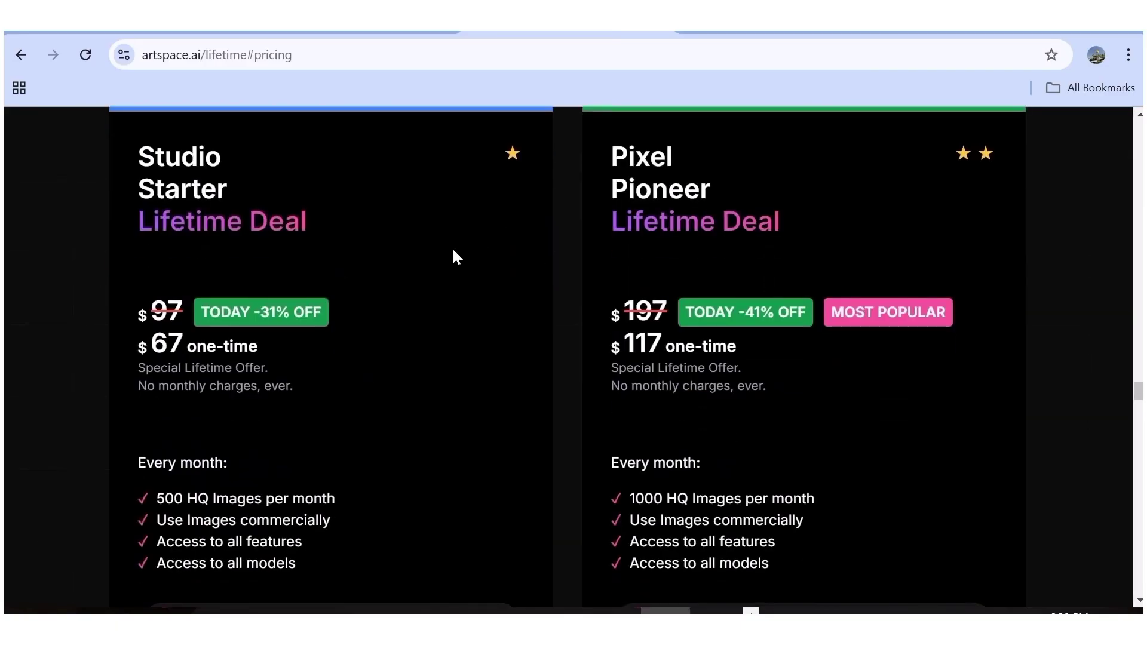
scroll(454, 251, down, 2)
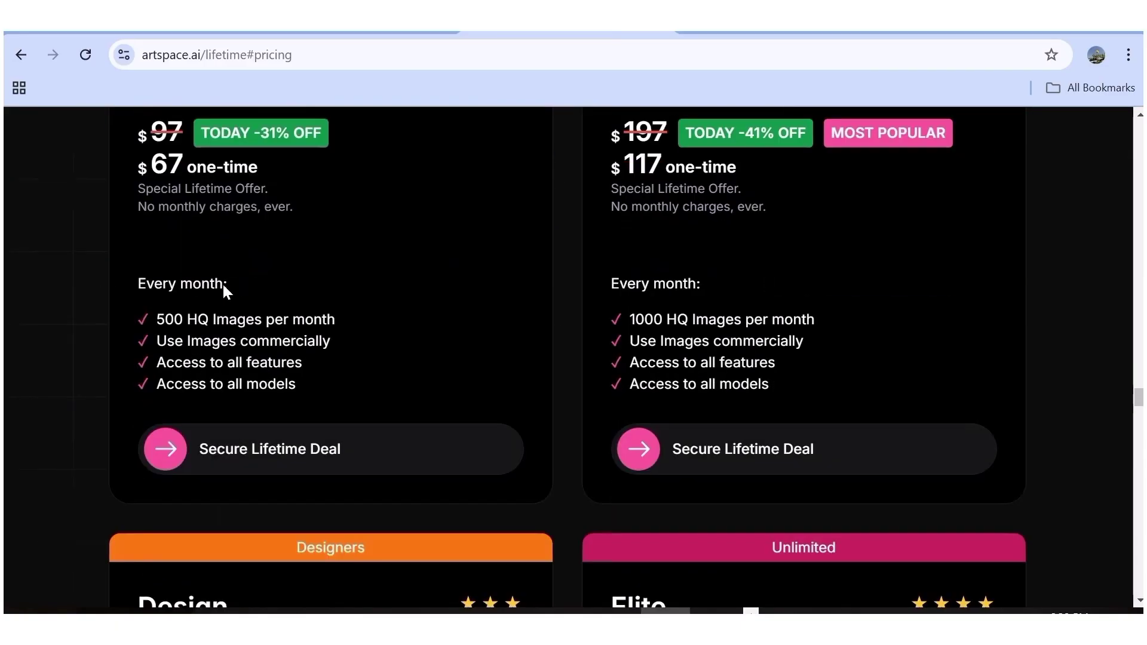
scroll(691, 362, up, 2)
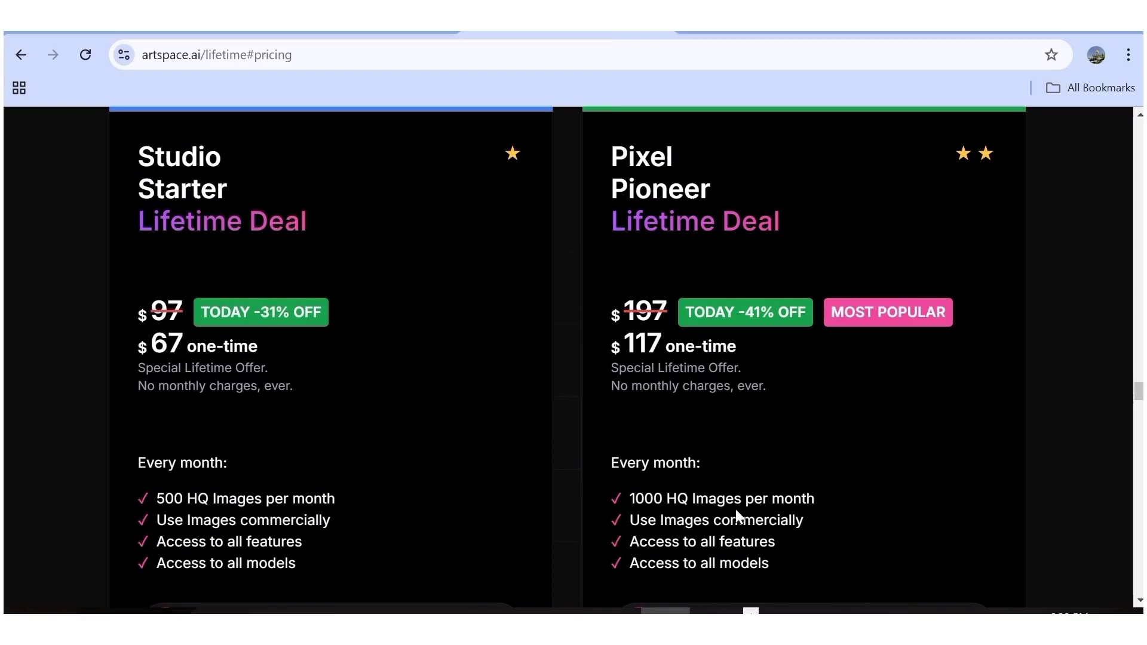
scroll(869, 269, down, 6)
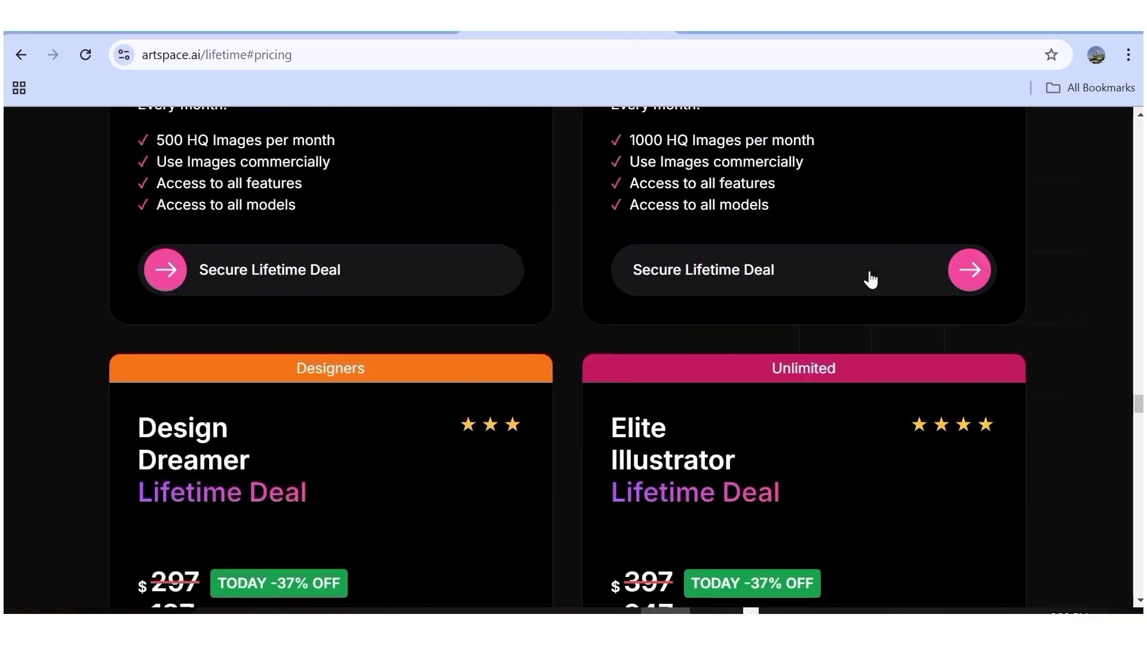
scroll(868, 268, down, 3)
scroll(196, 401, down, 3)
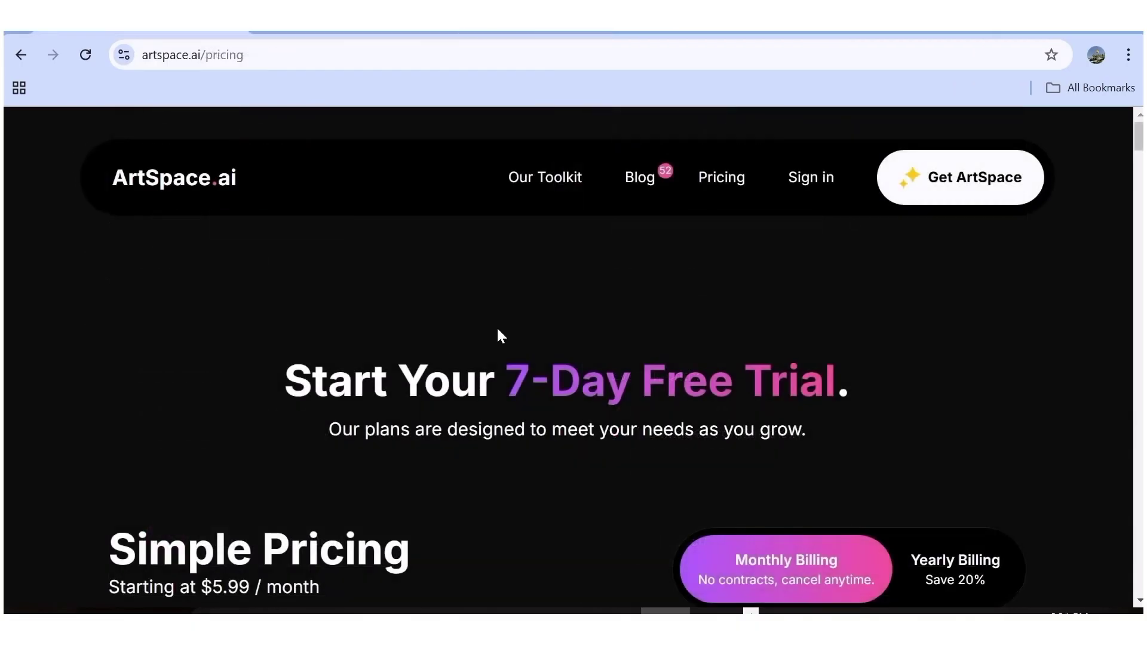
scroll(500, 297, down, 4)
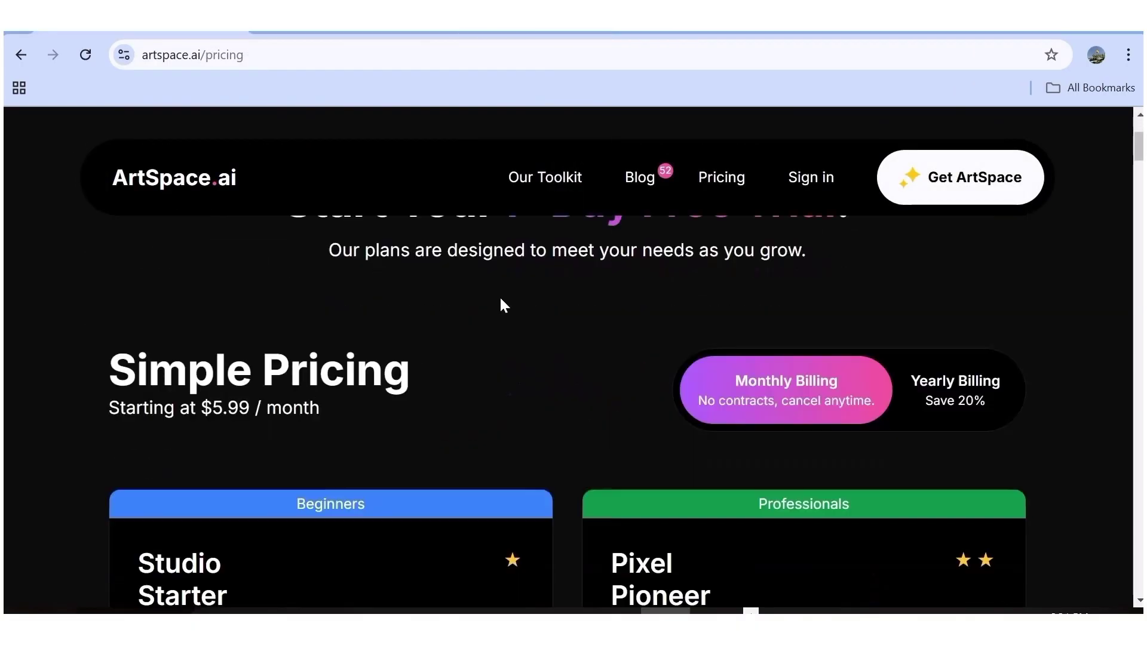
scroll(500, 298, up, 3)
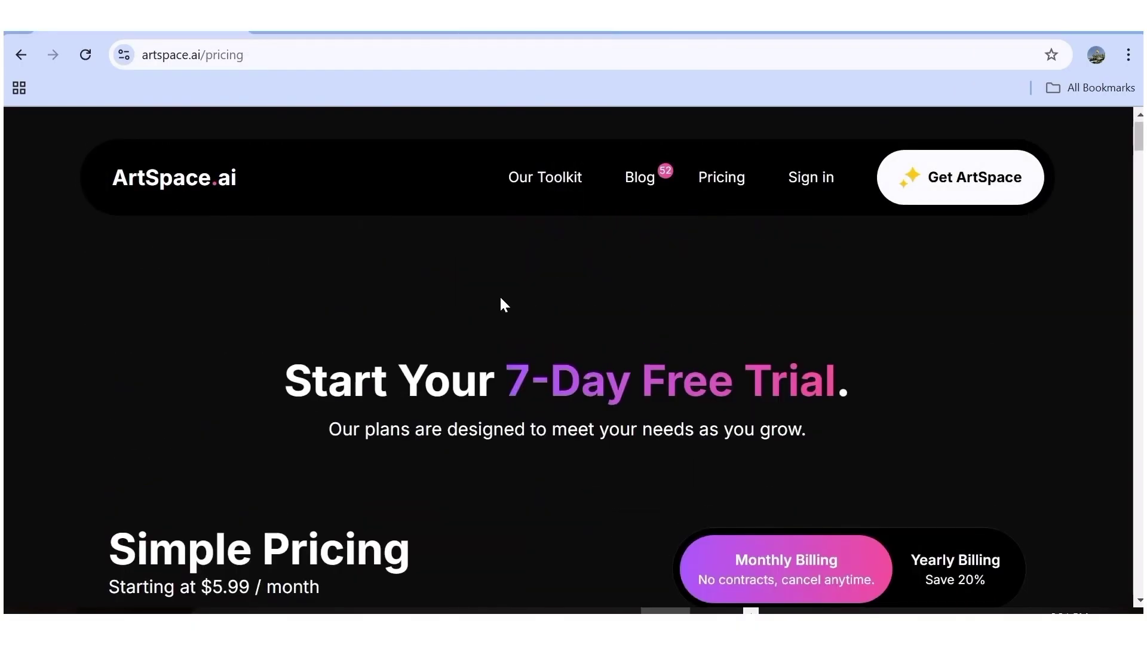
Step: Compare the monthly subscription plans, from Studio Starter to Elite Illustrator, by price, monthly image allowance and included features
scroll(521, 248, down, 4)
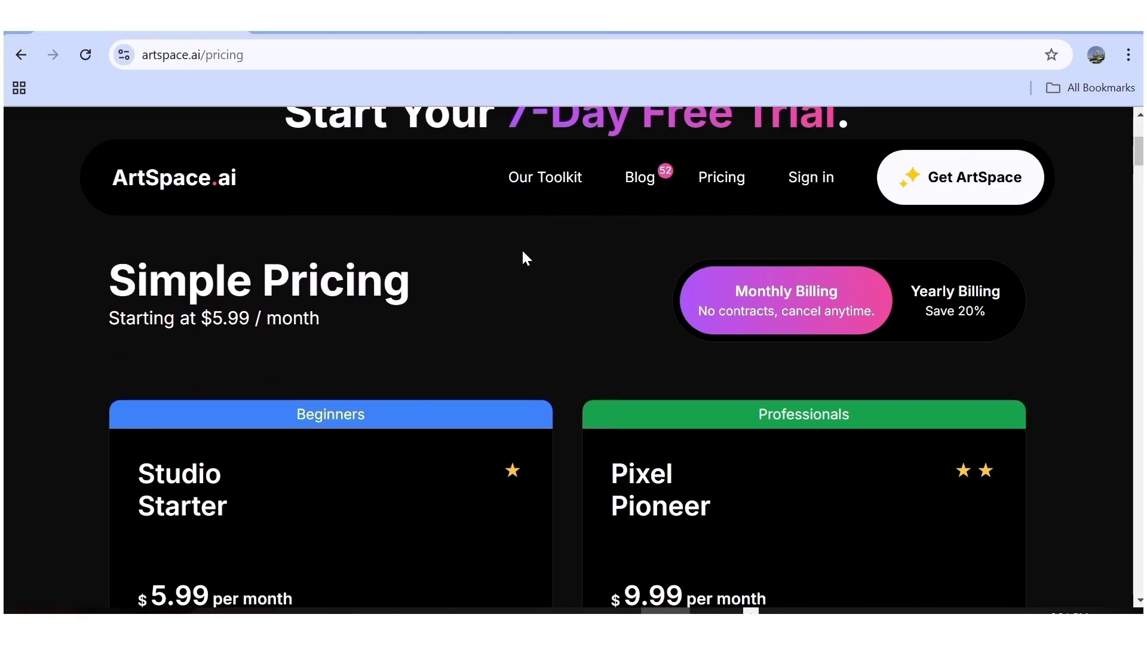
scroll(758, 295, down, 2)
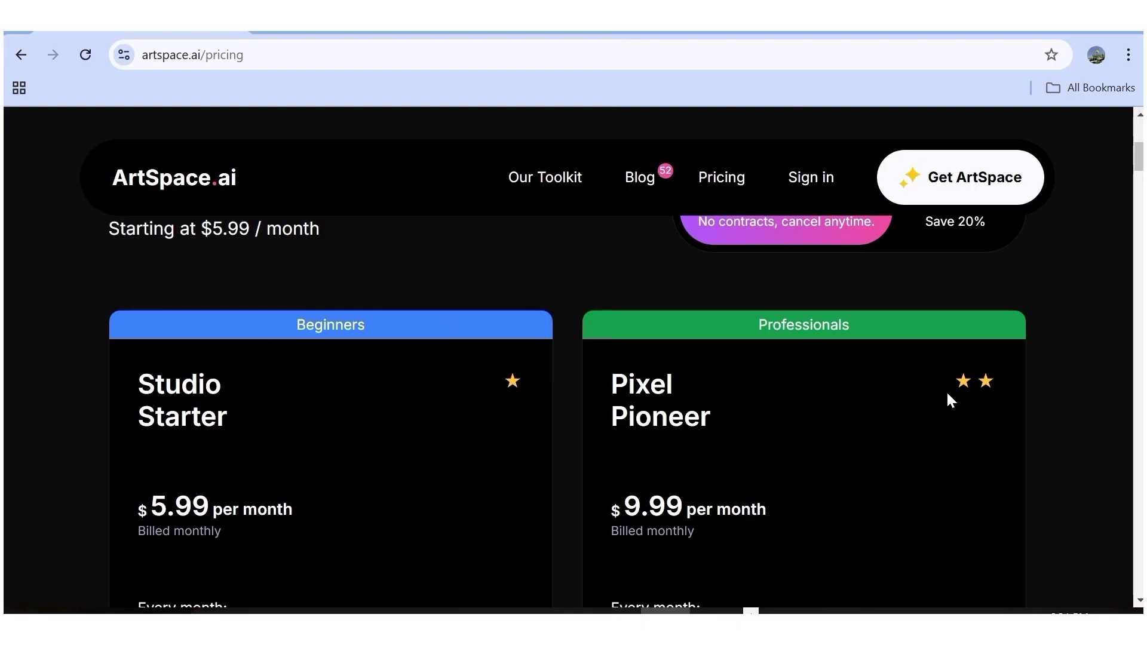
scroll(887, 399, down, 12)
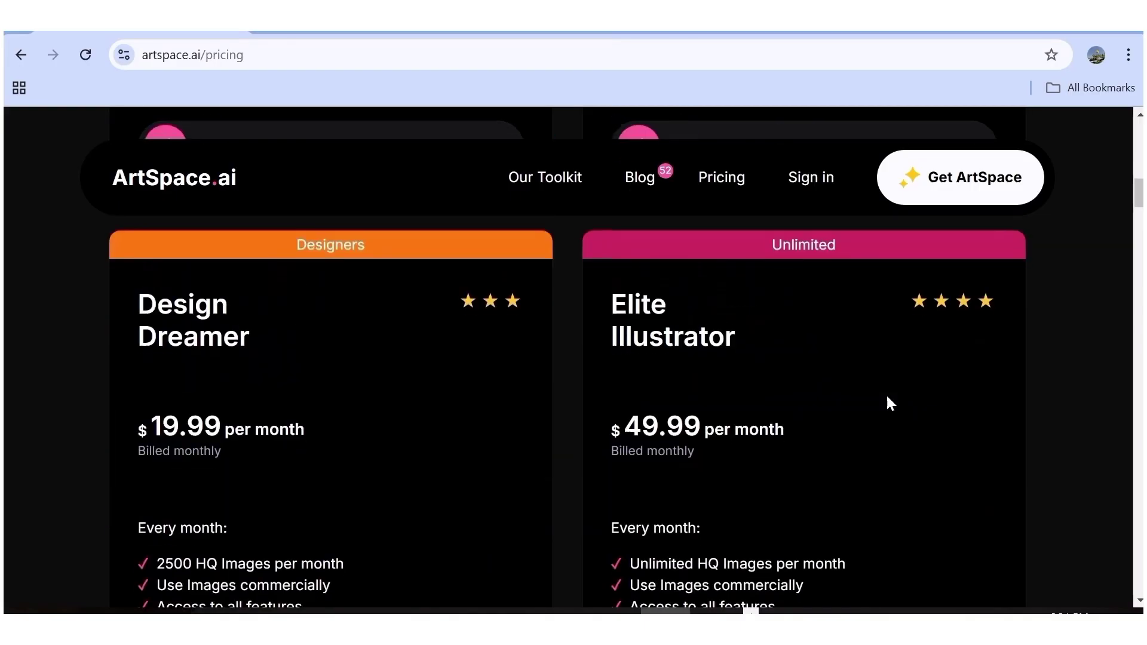
scroll(668, 451, up, 4)
scroll(654, 436, down, 1)
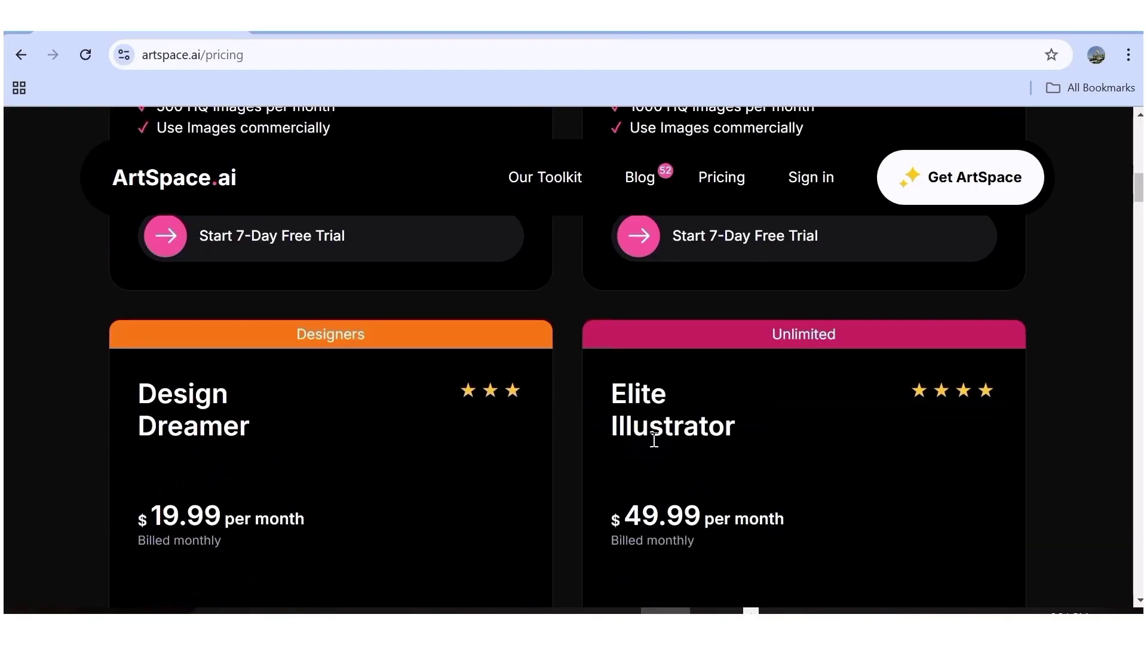
scroll(753, 437, down, 3)
scroll(754, 437, up, 10)
scroll(852, 439, down, 9)
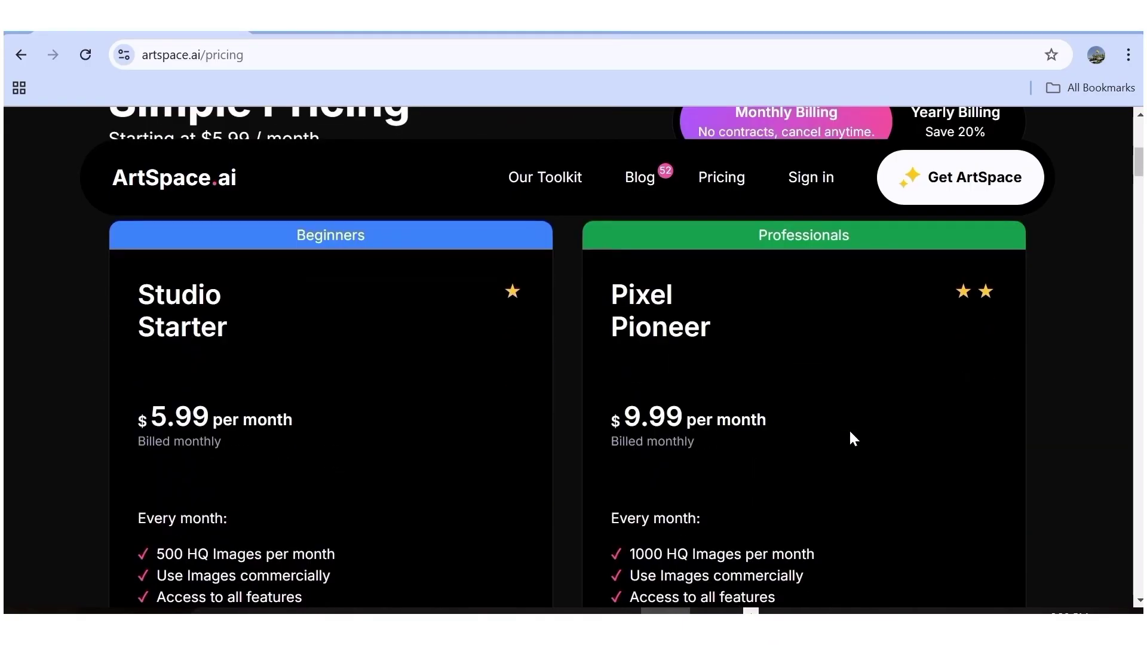
scroll(852, 439, down, 3)
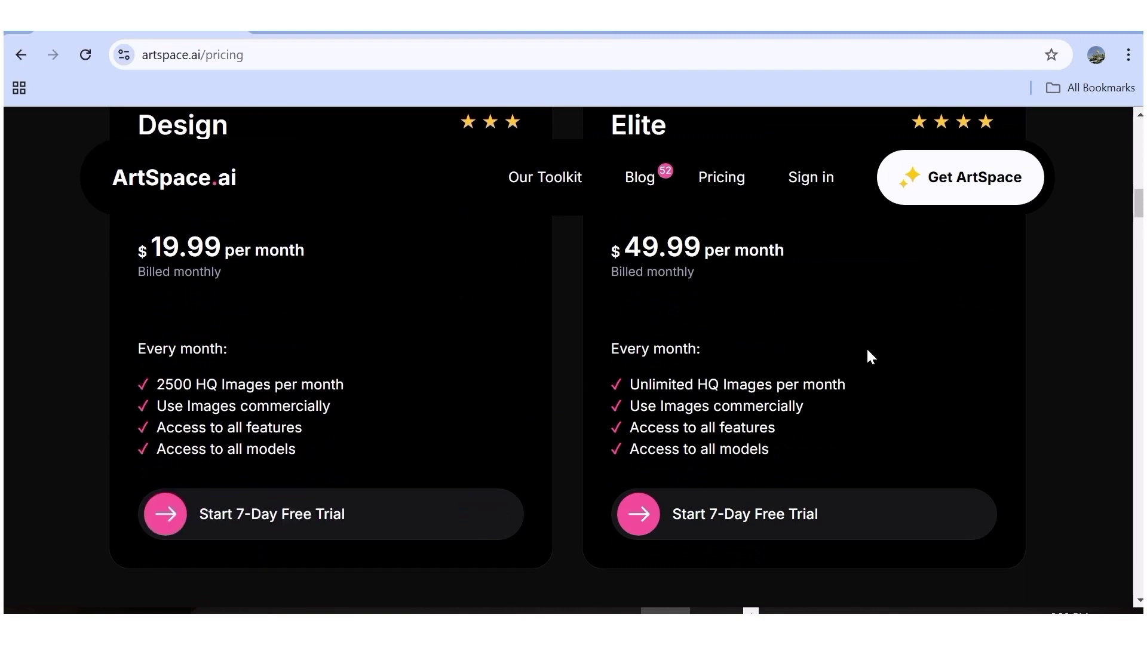
Step: Open the 7-day free trial sign-up form for the Studio Starter plan
scroll(776, 402, up, 7)
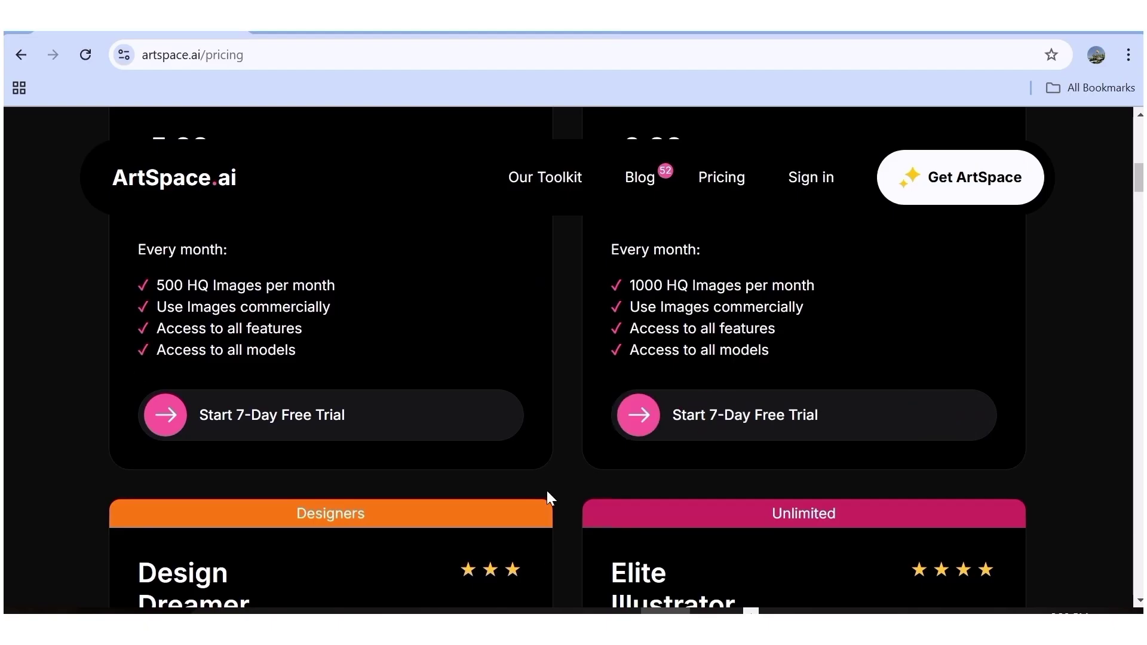
scroll(546, 496, up, 3)
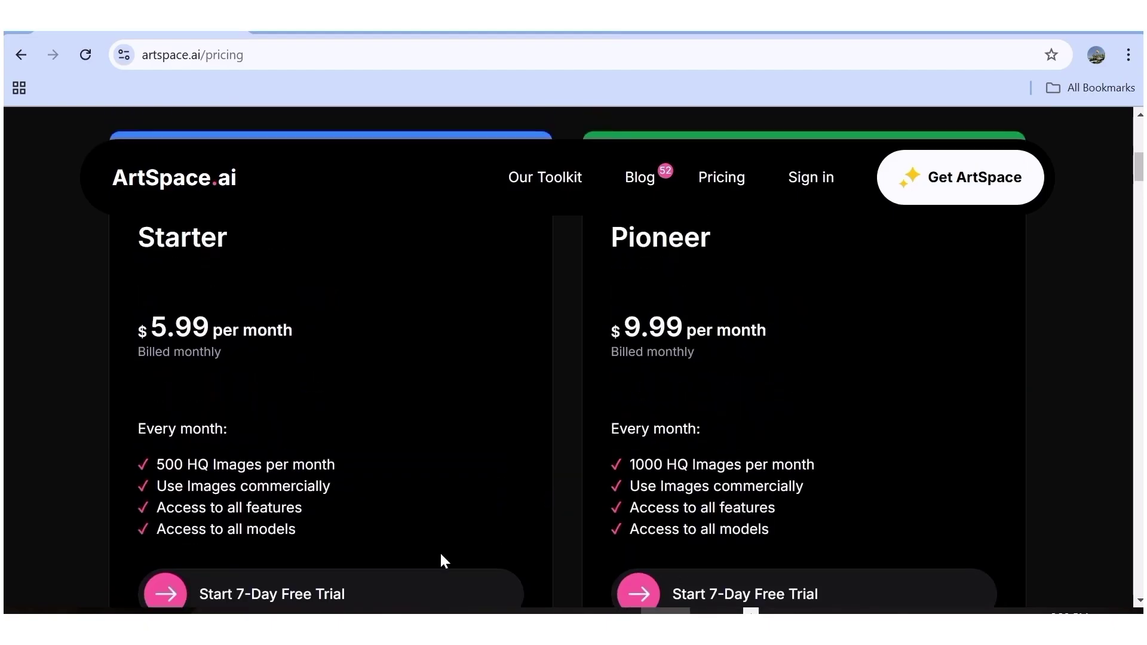
click(380, 596)
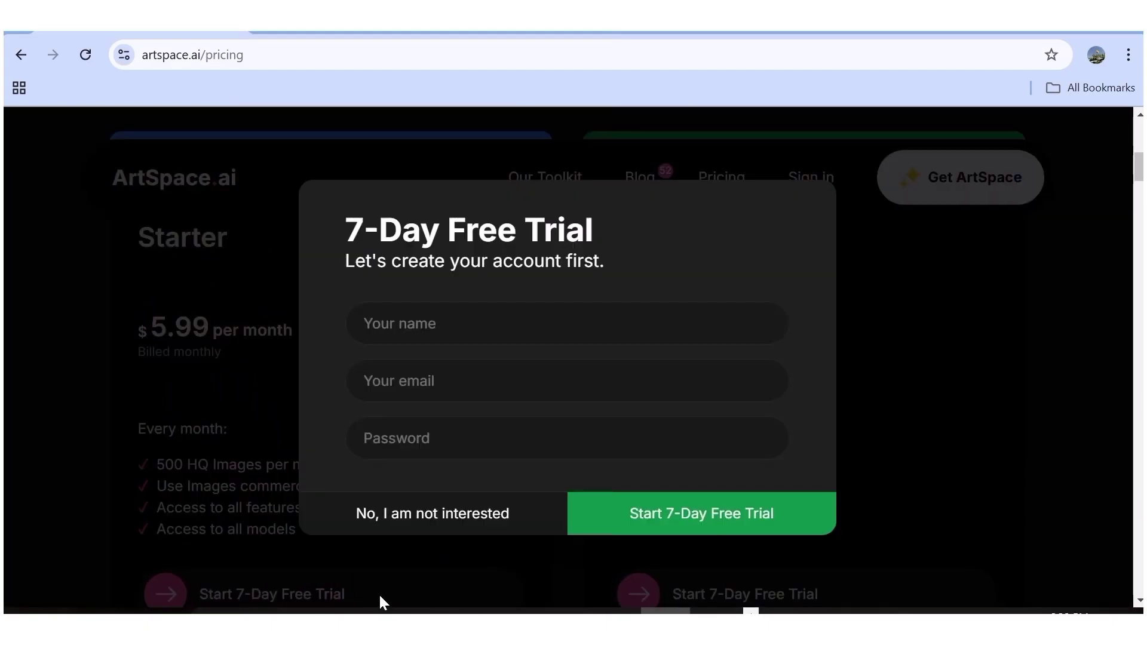